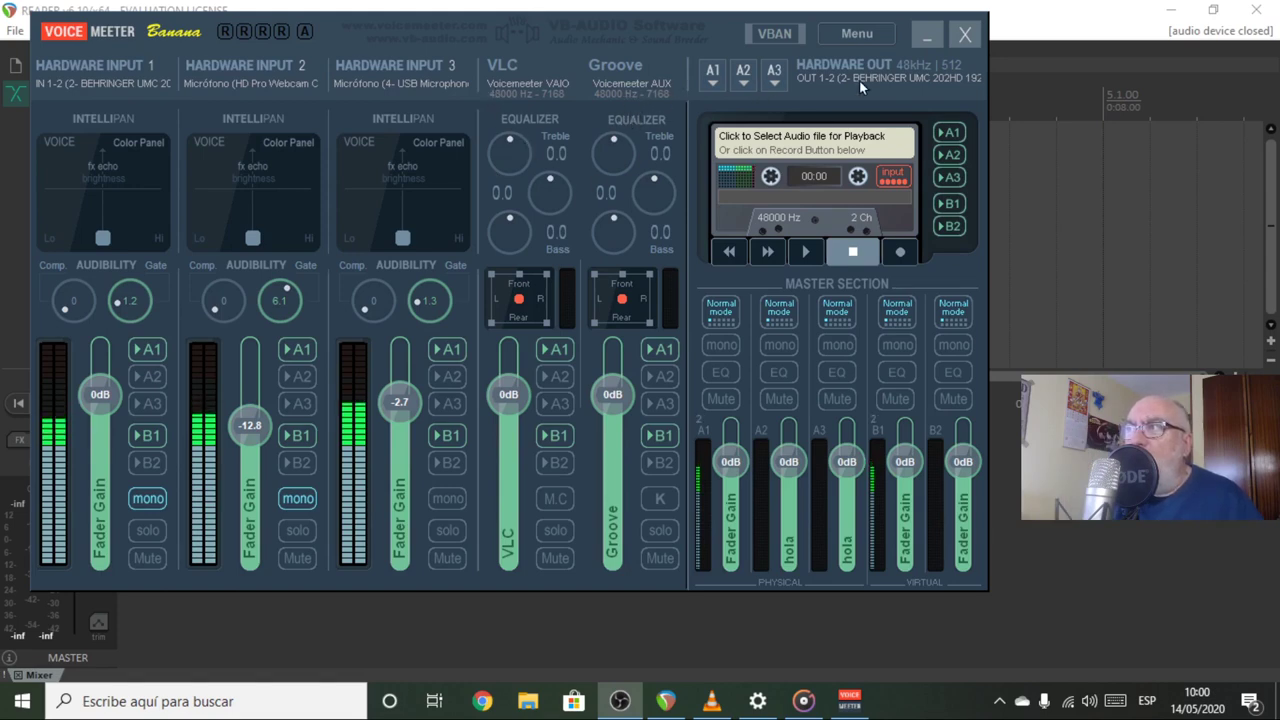
Step: Open the system settings and patch composite channels 1 and 2 to IN#1 Left and IN#2 Left
left_click(863, 33)
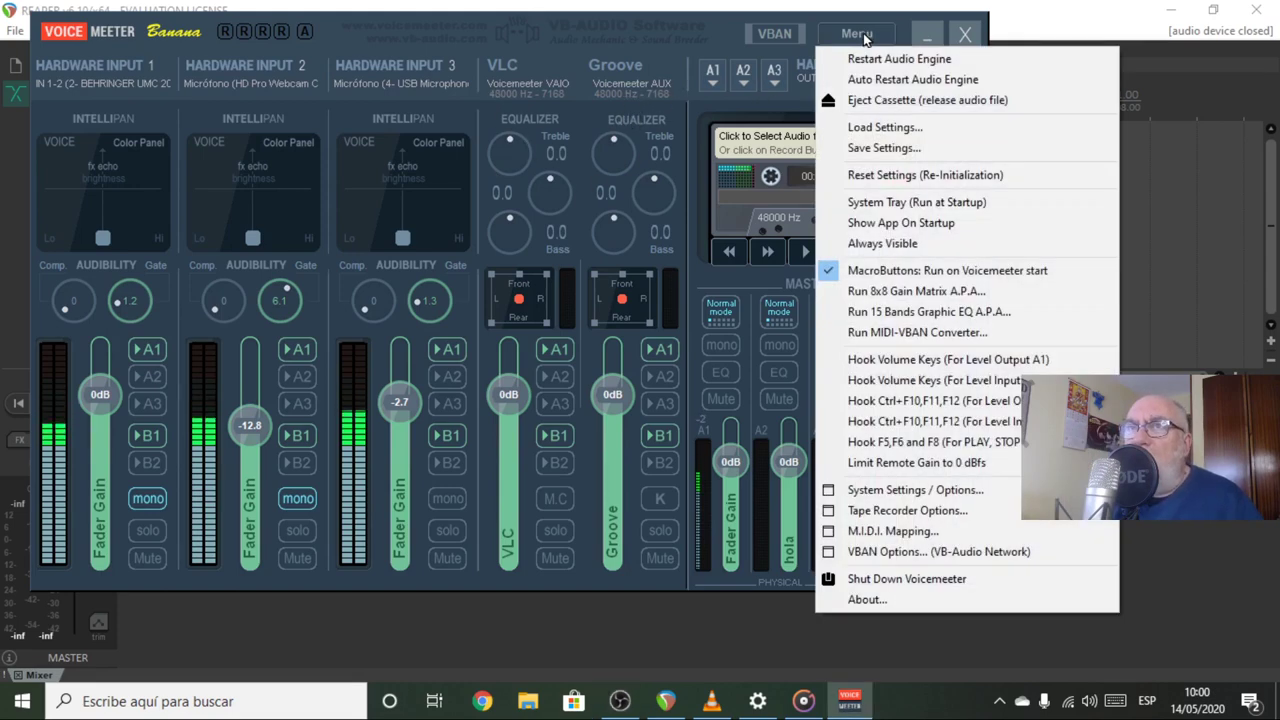
left_click(918, 492)
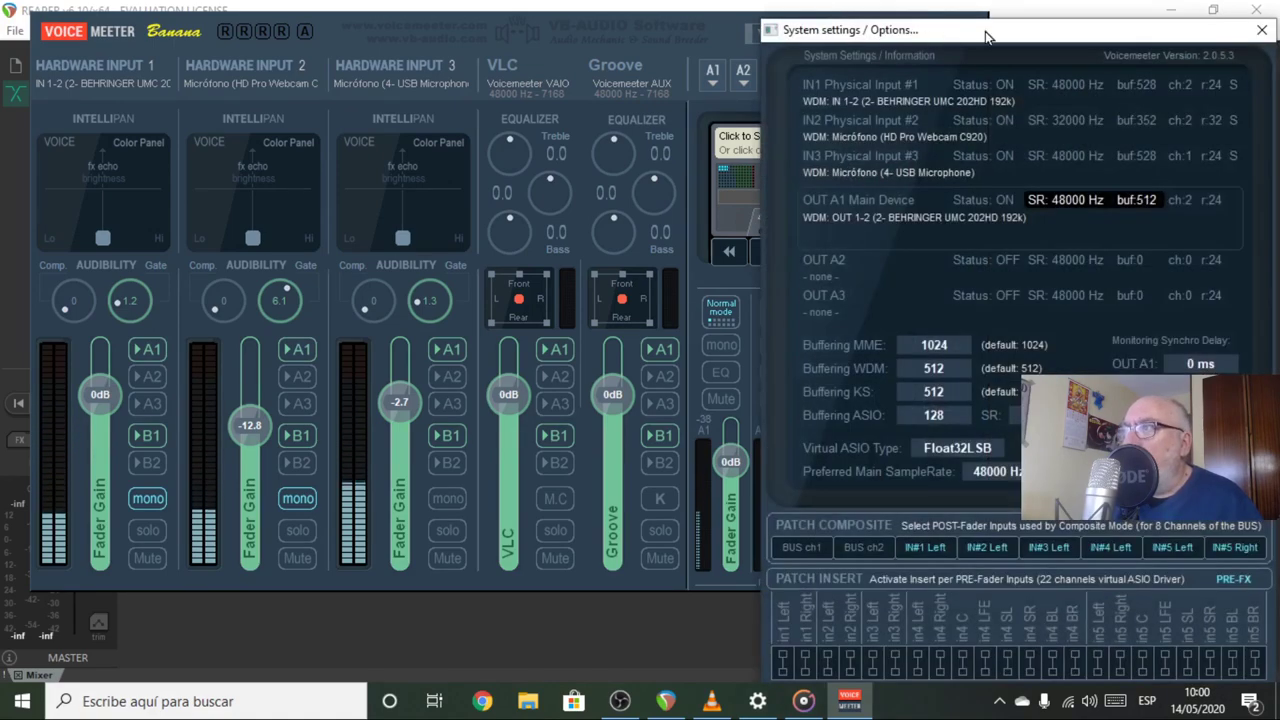
left_click_drag(985, 31, 606, 14)
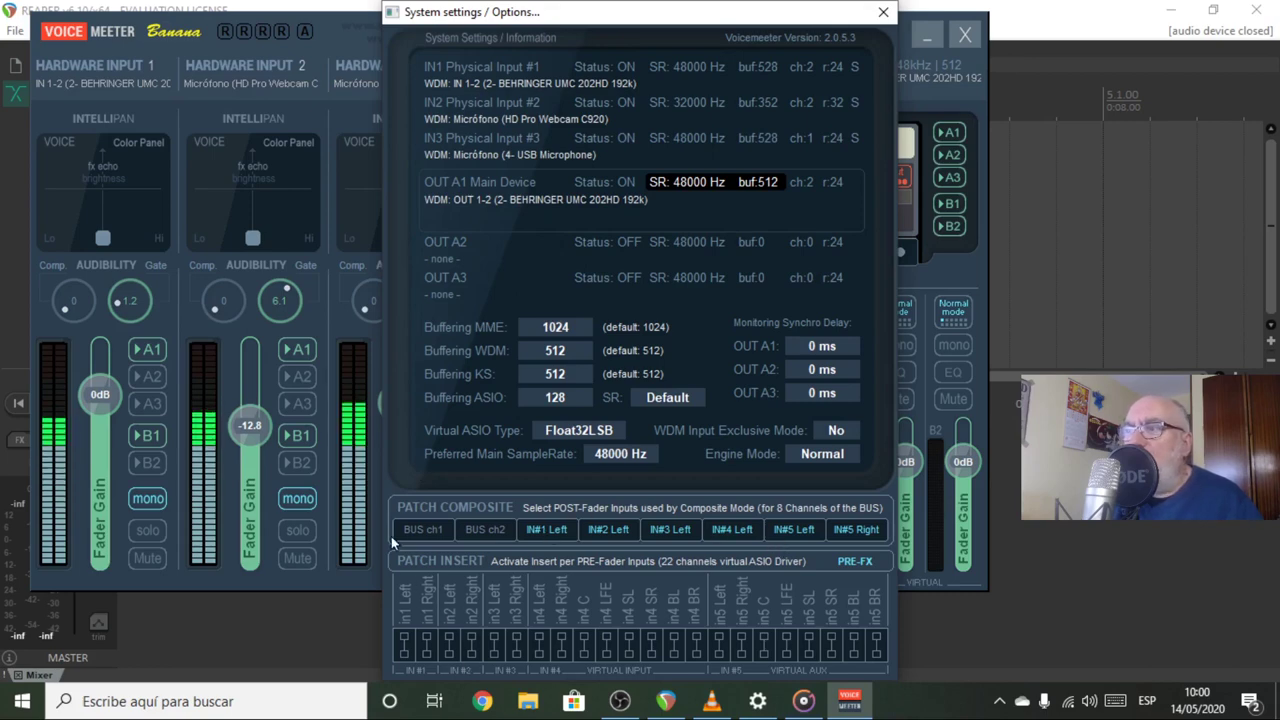
left_click(423, 529)
left_click(500, 17)
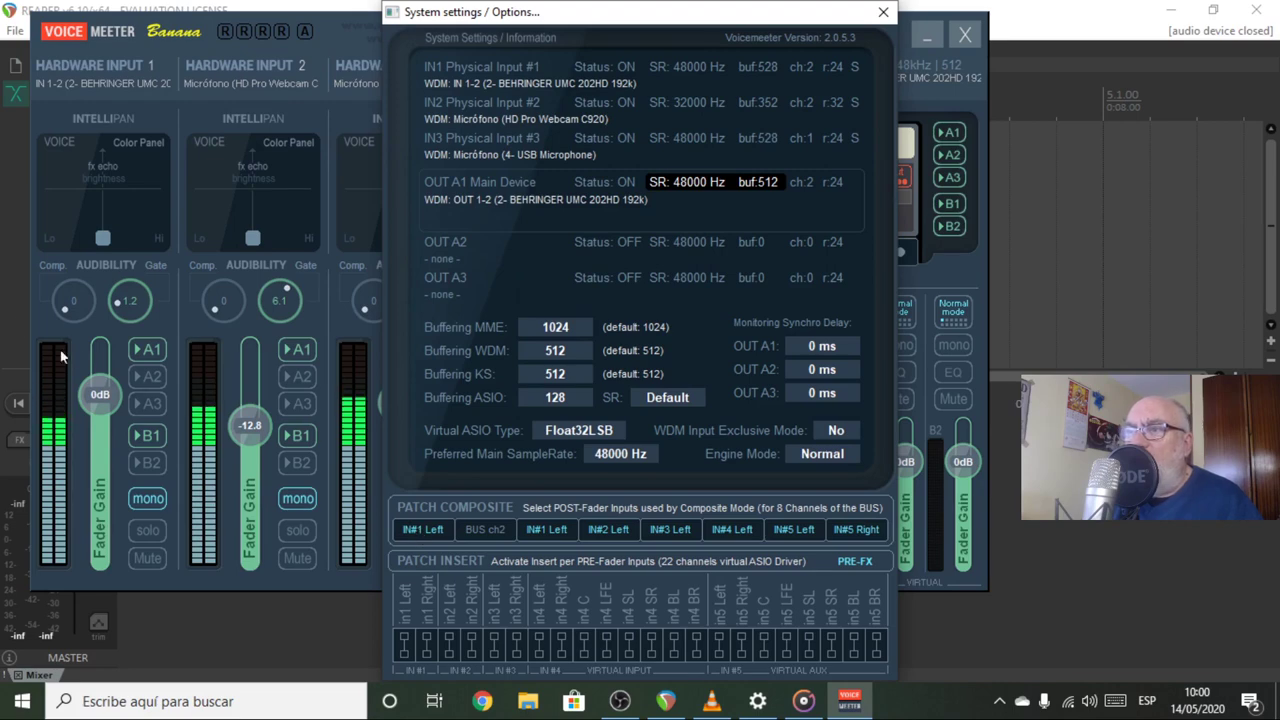
left_click(485, 529)
left_click(560, 68)
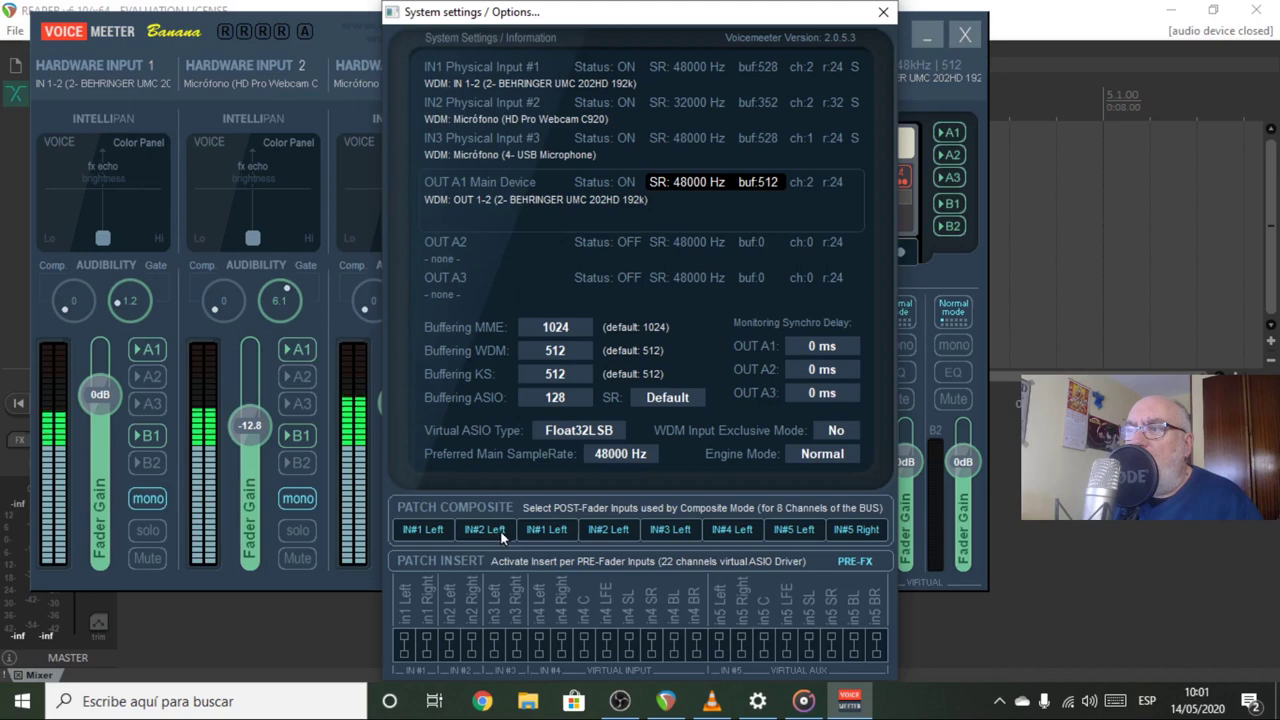
Step: Patch composite channels 3 and 4 to IN#3 Left and IN#3 Right
left_click(556, 532)
left_click(670, 116)
left_click(614, 529)
left_click(690, 134)
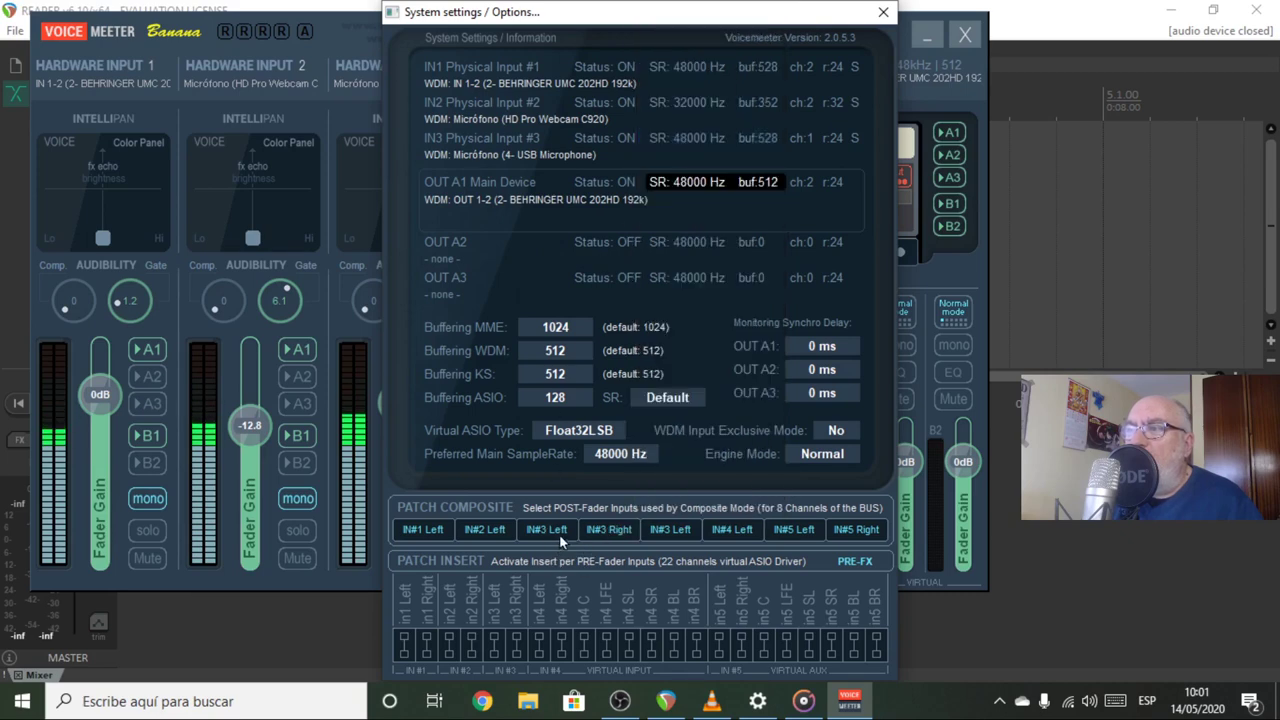
Step: Patch composite channels 5 and 6 to IN#4 Left and IN#4 Right
left_click(652, 536)
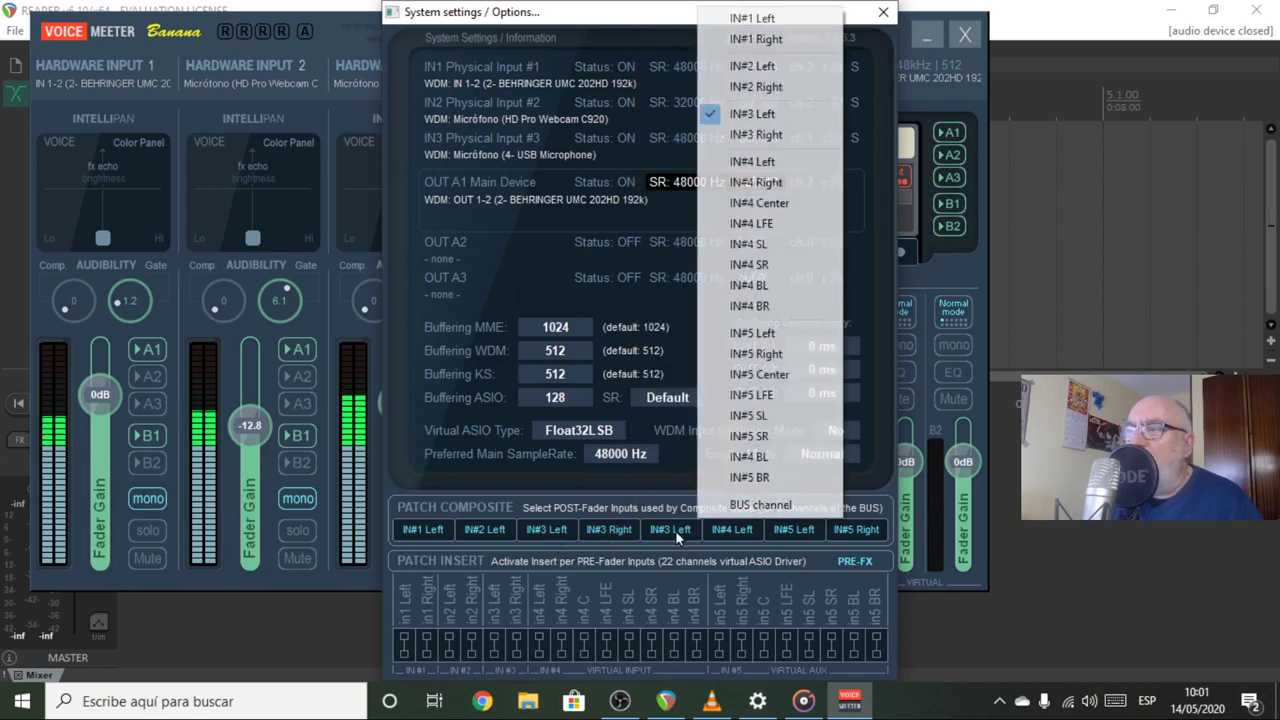
left_click(758, 162)
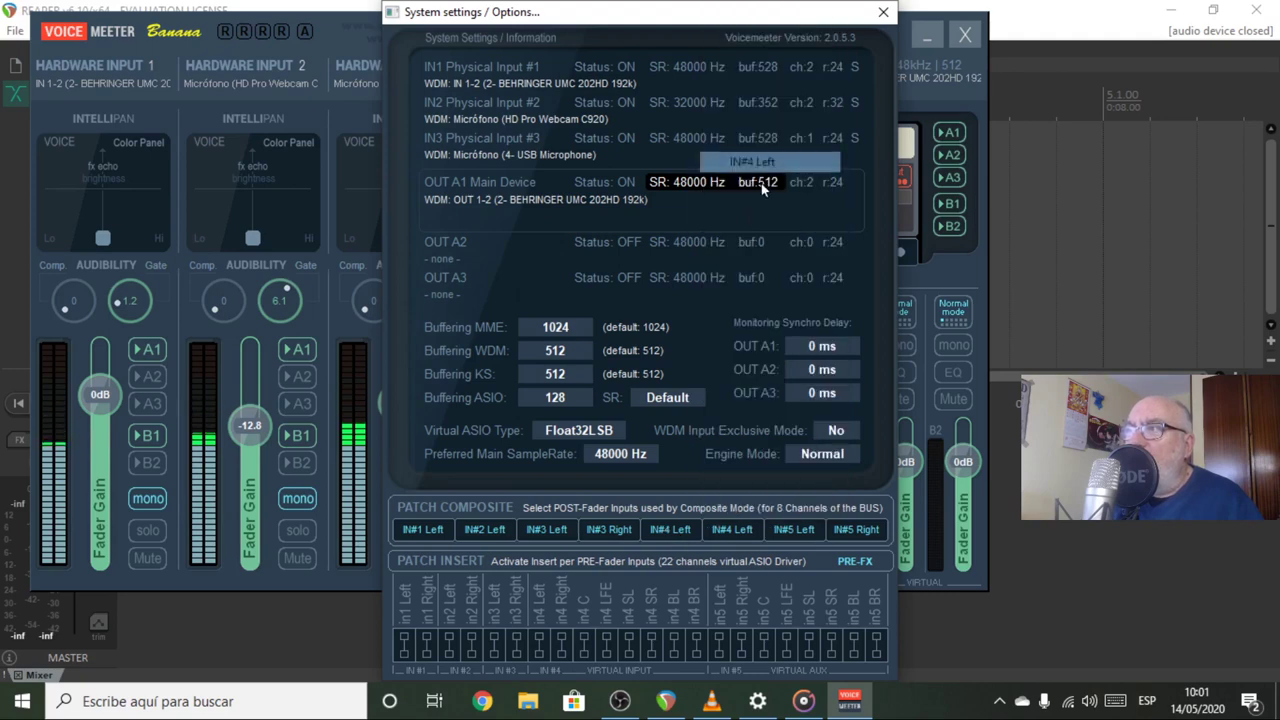
left_click(733, 530)
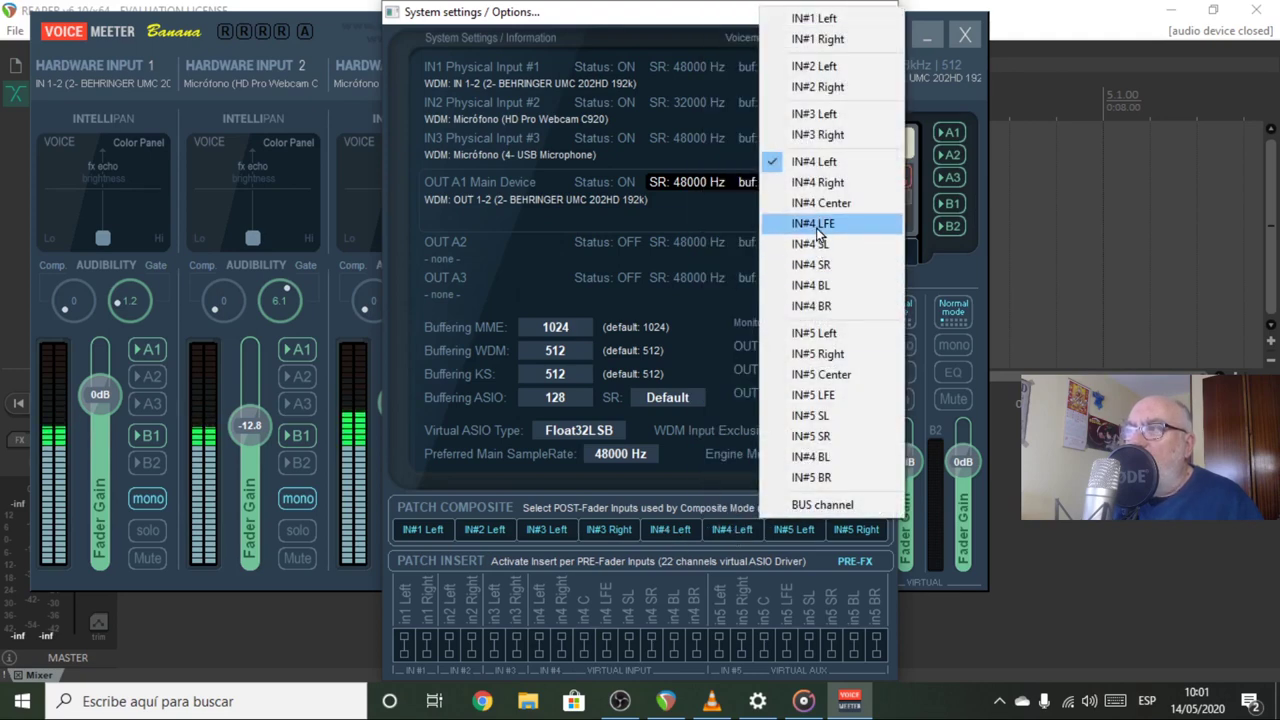
left_click(818, 182)
Step: Patch composite channels 7 and 8 to IN#5 Left and IN#5 Right, and close the system settings
left_click(797, 534)
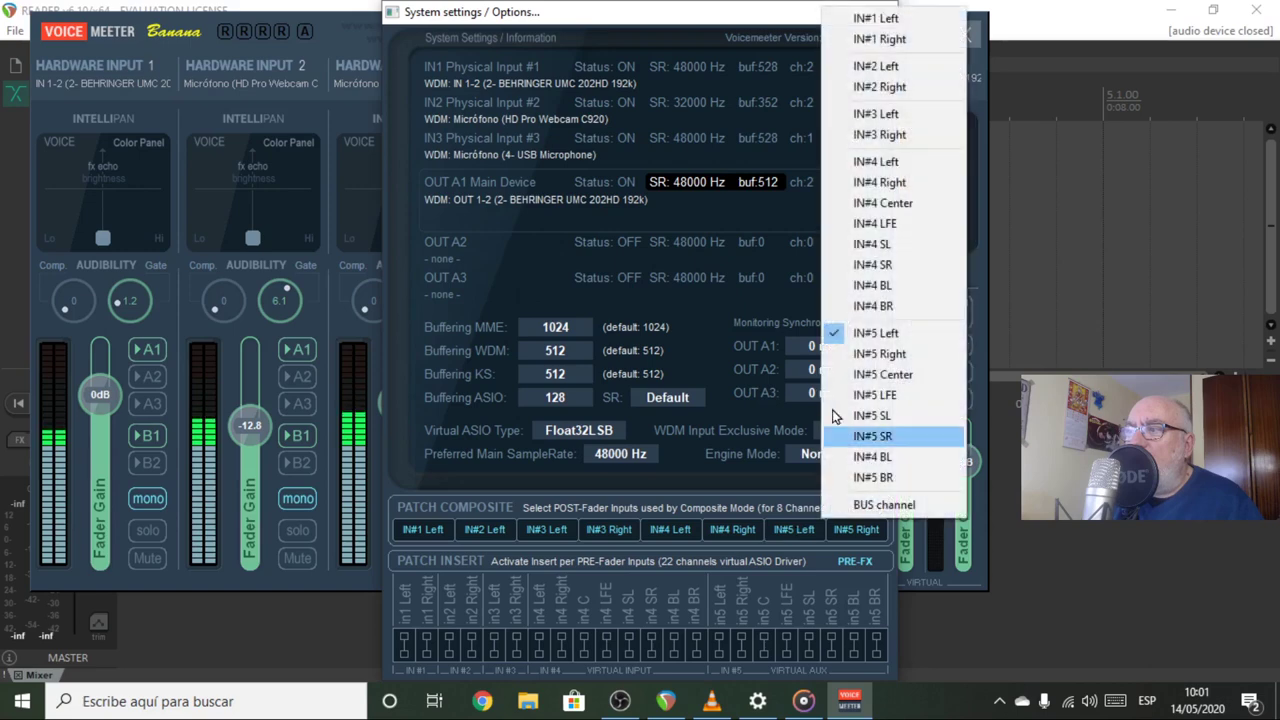
left_click(889, 334)
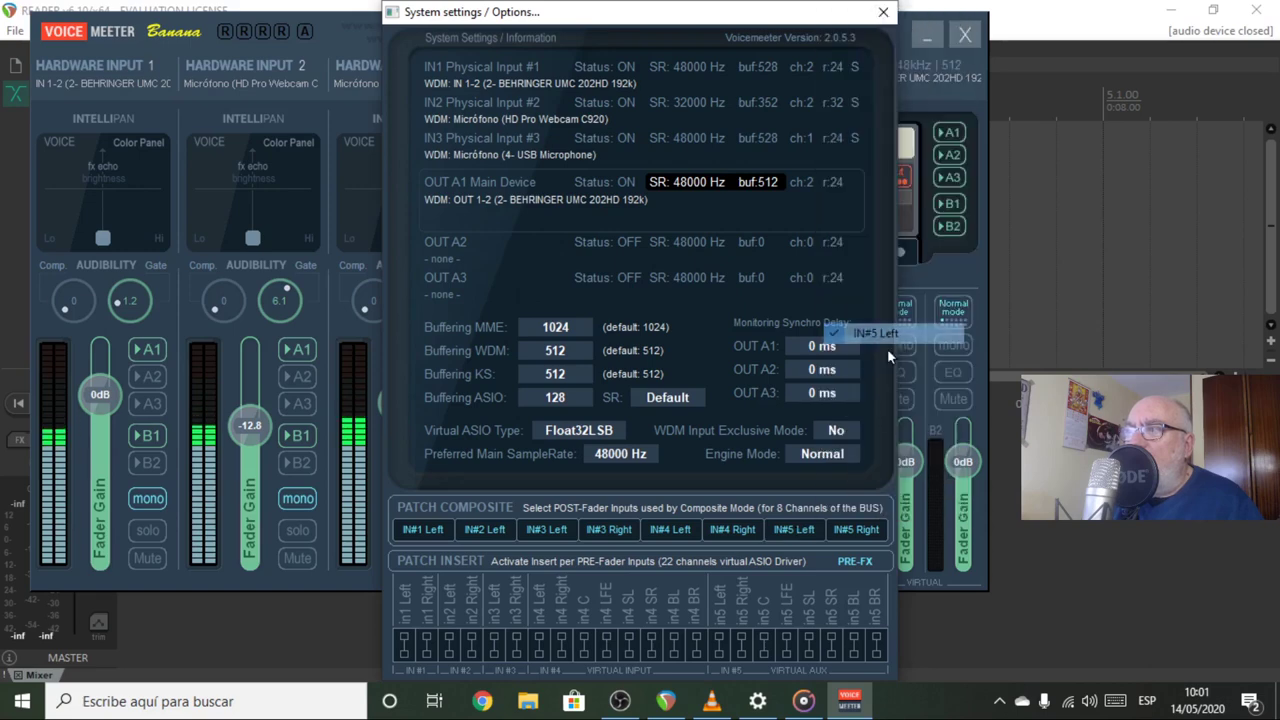
left_click(855, 529)
left_click(956, 355)
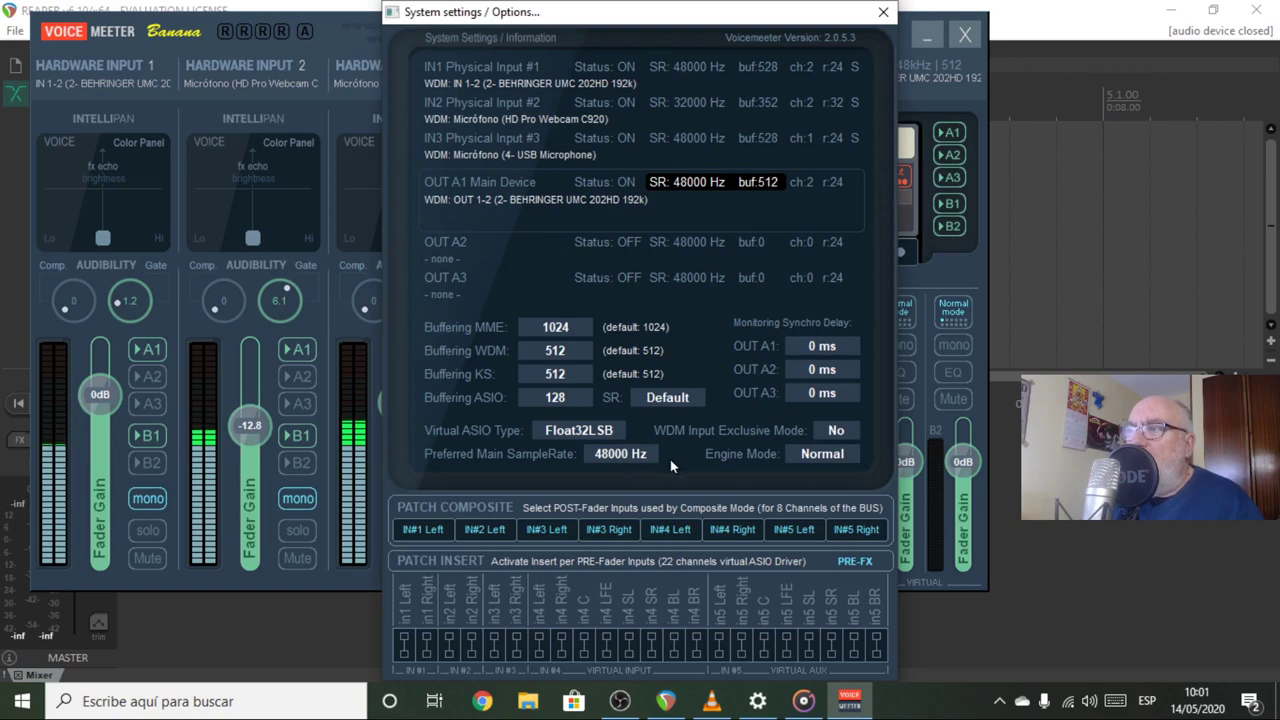
left_click(883, 13)
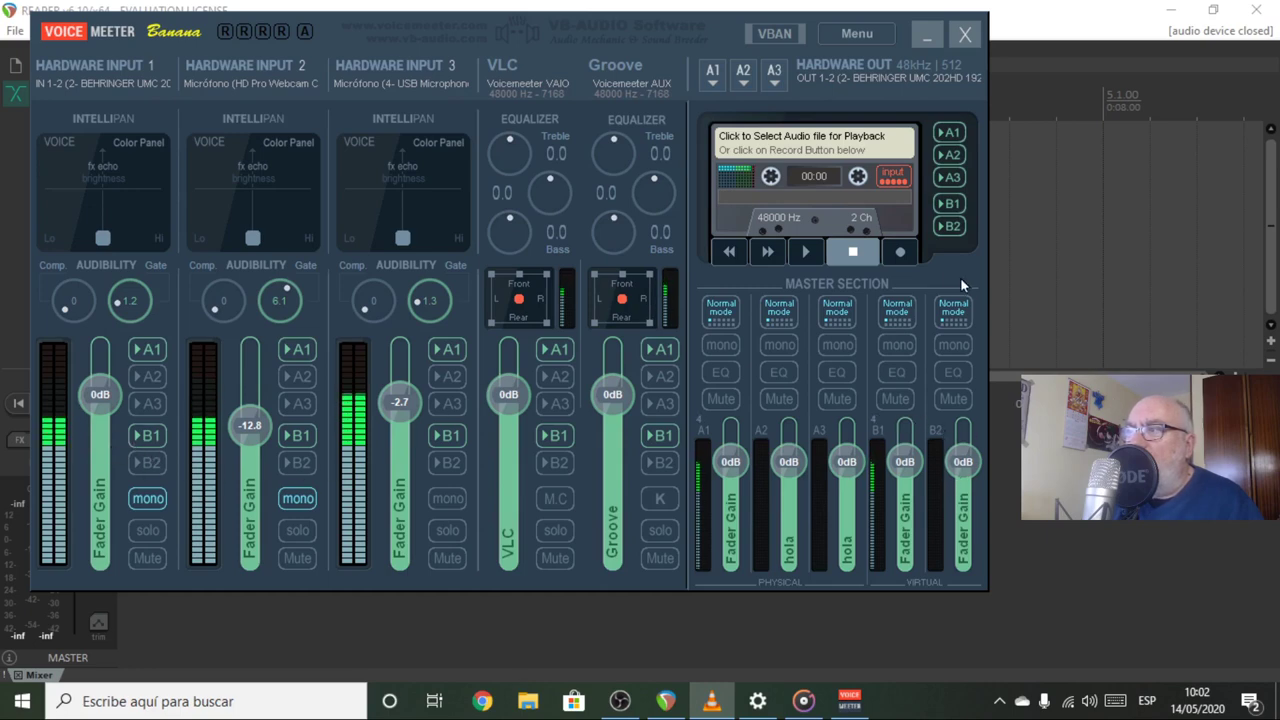
Step: Set the virtual output bus B2 in the master section to Composite mode
left_click(963, 312)
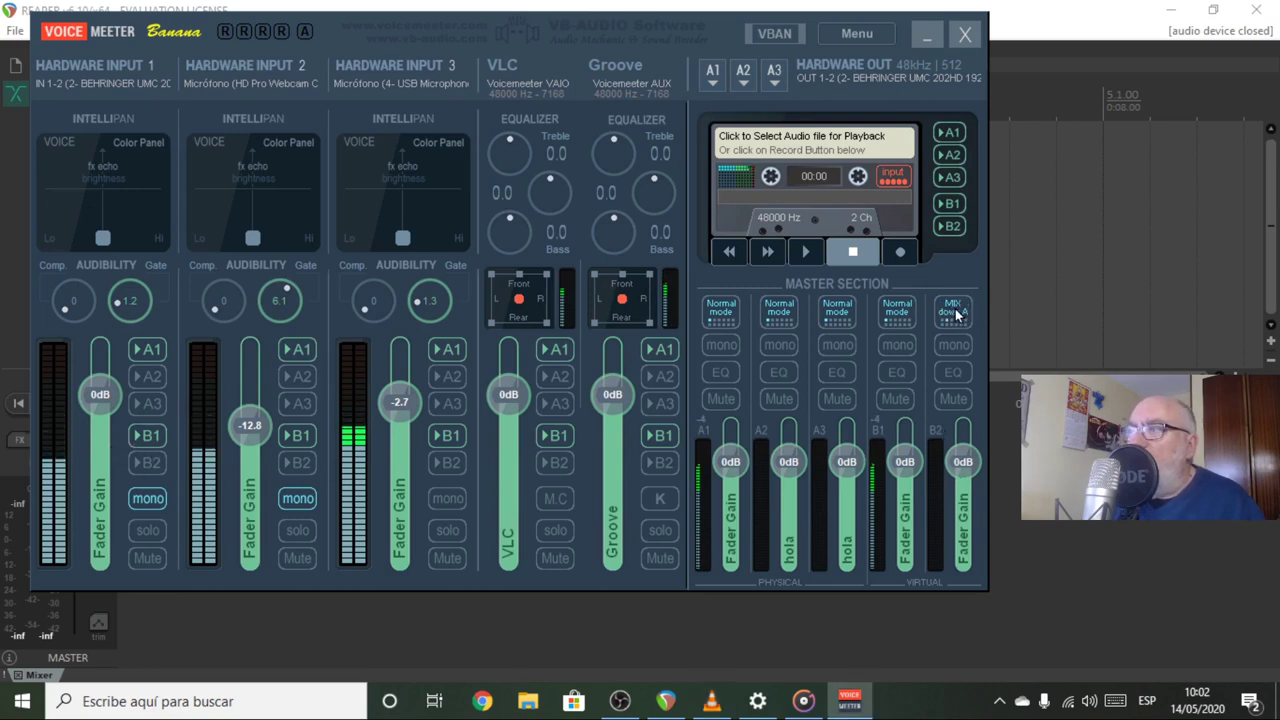
left_click(955, 312)
left_click(955, 312)
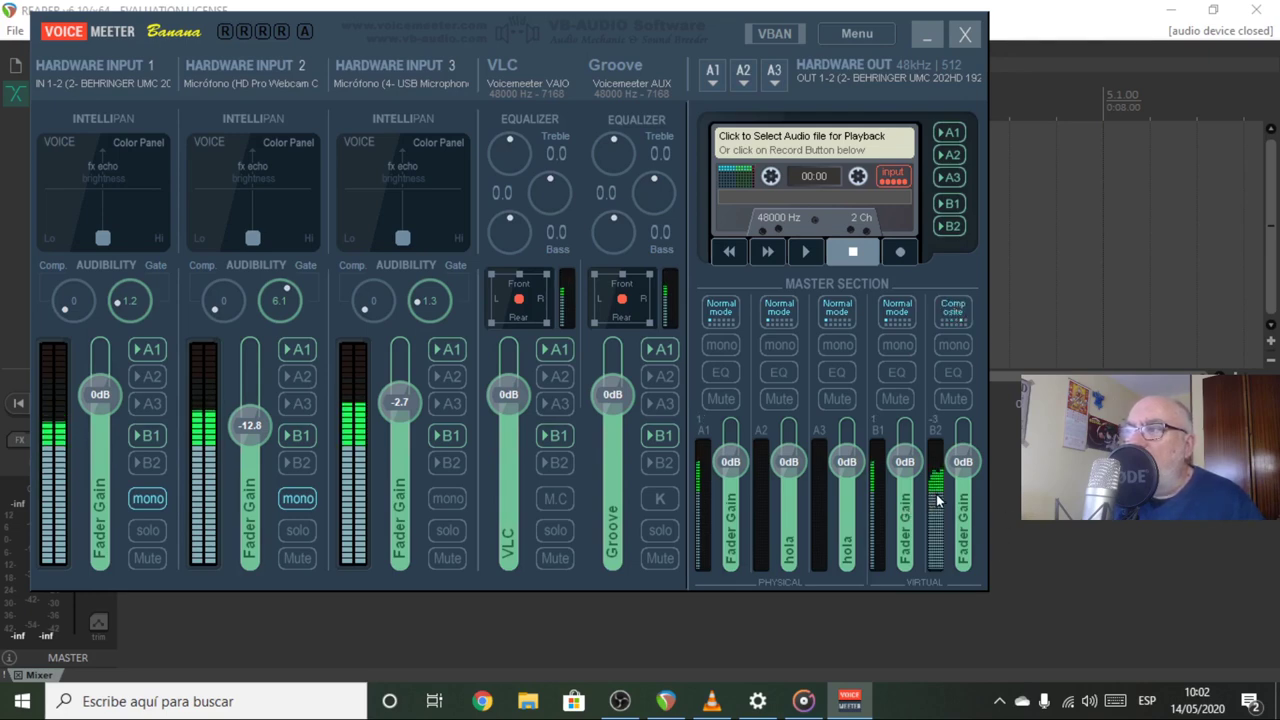
Step: Switch to REAPER and check the ASIO driver and input range in its audio device preferences
left_click(1043, 13)
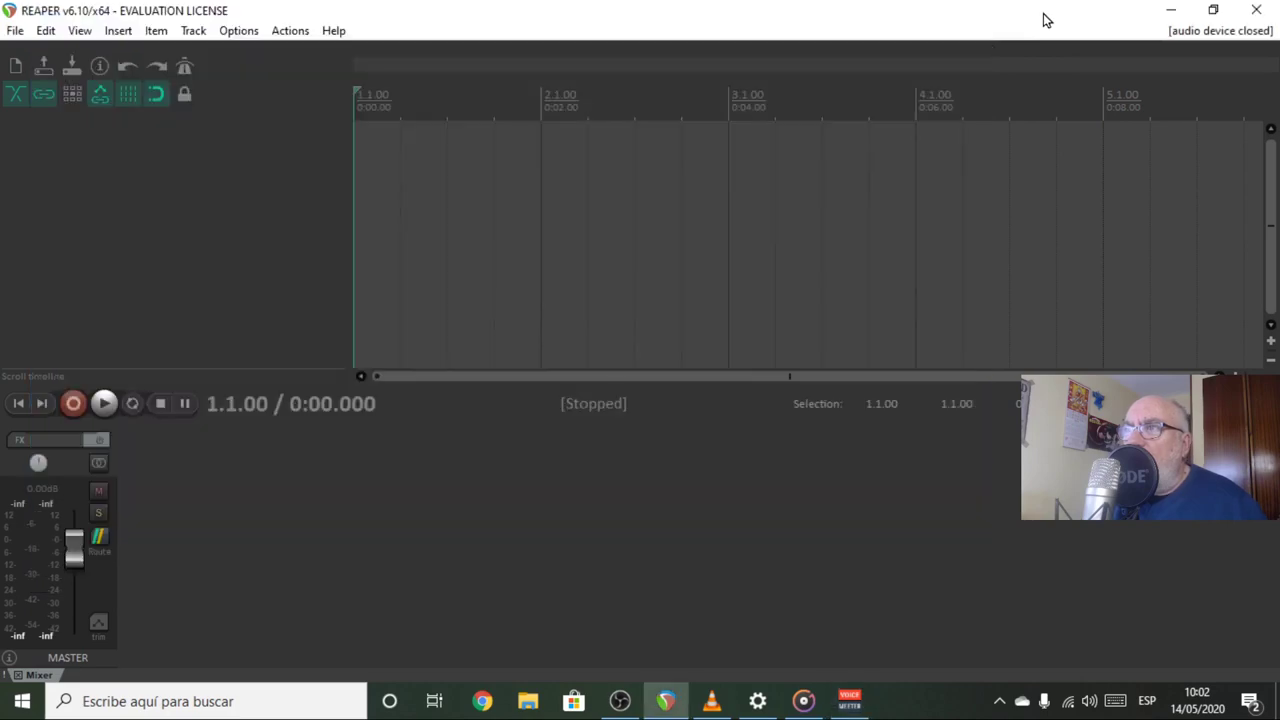
left_click(238, 30)
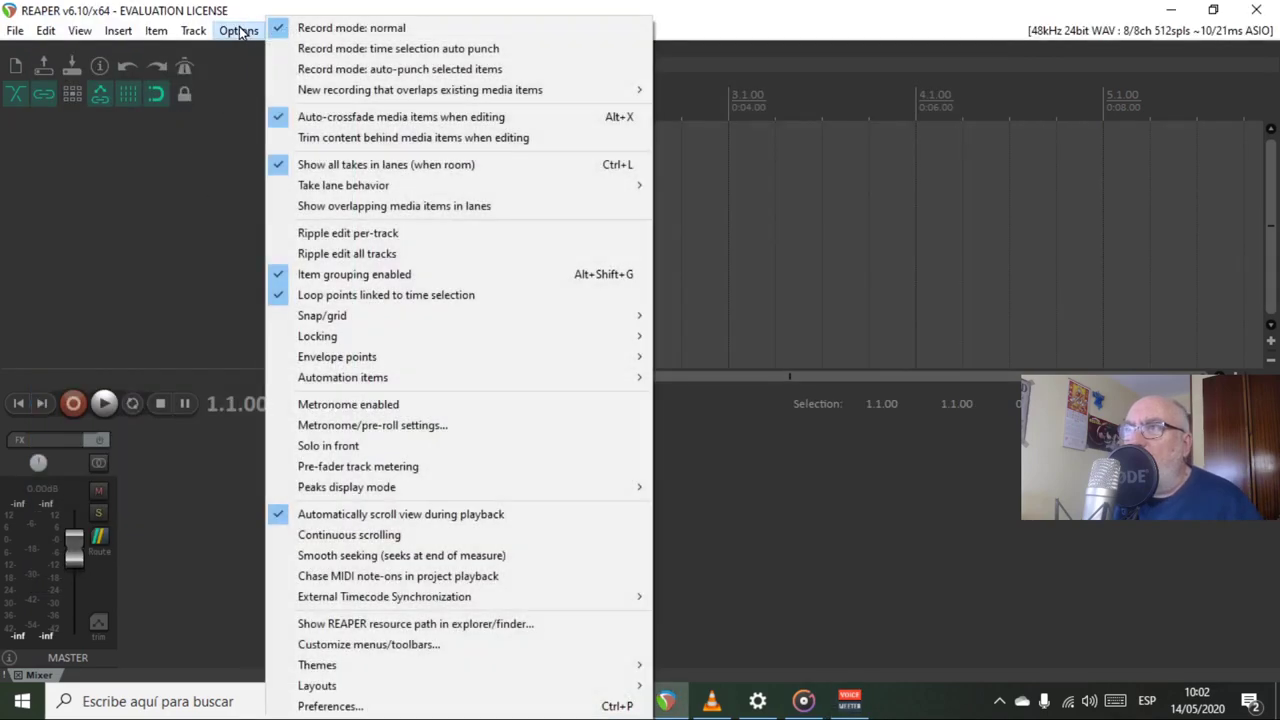
left_click(348, 706)
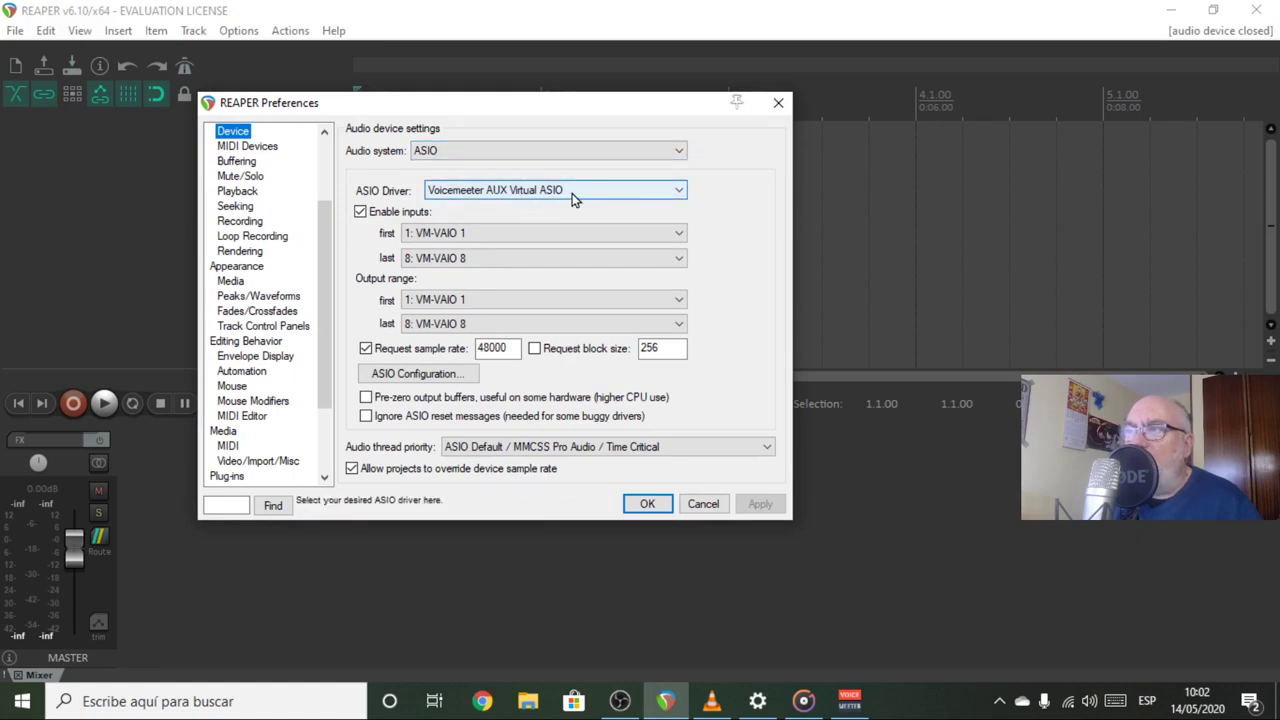
left_click(648, 506)
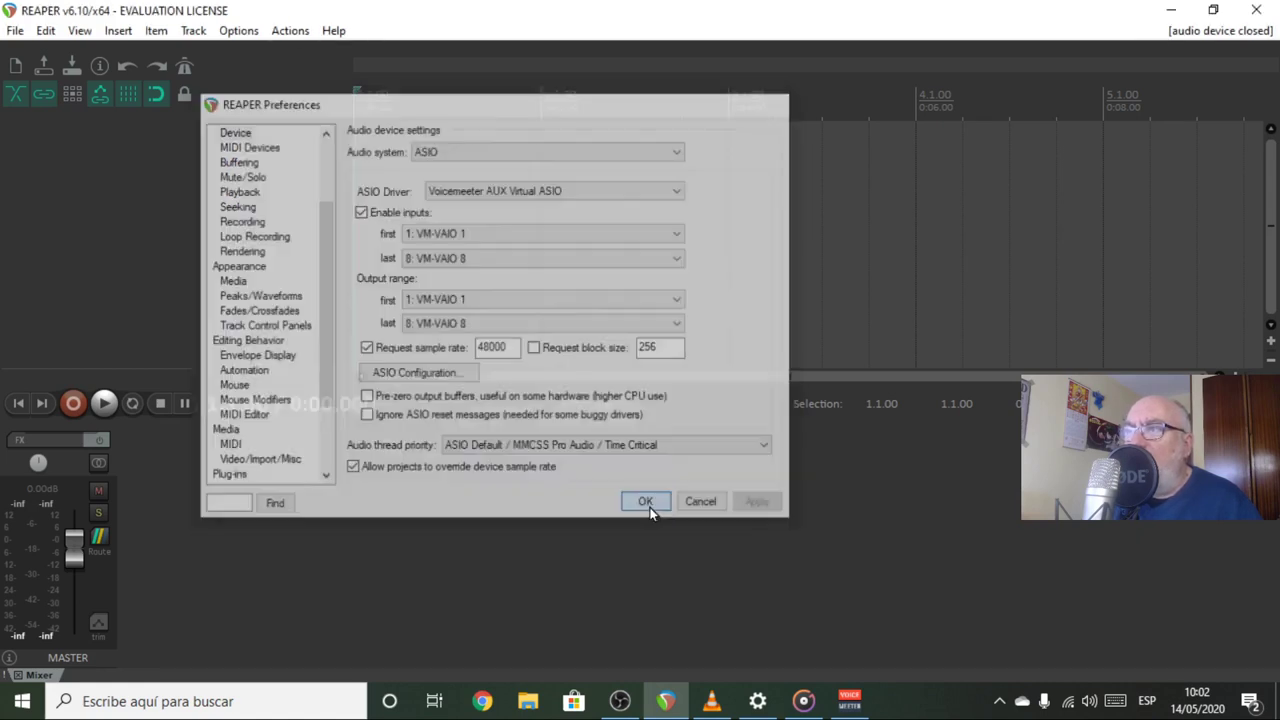
Step: Insert two new tracks and set the second track's mono input to VM-VAIO 2
right_click(151, 128)
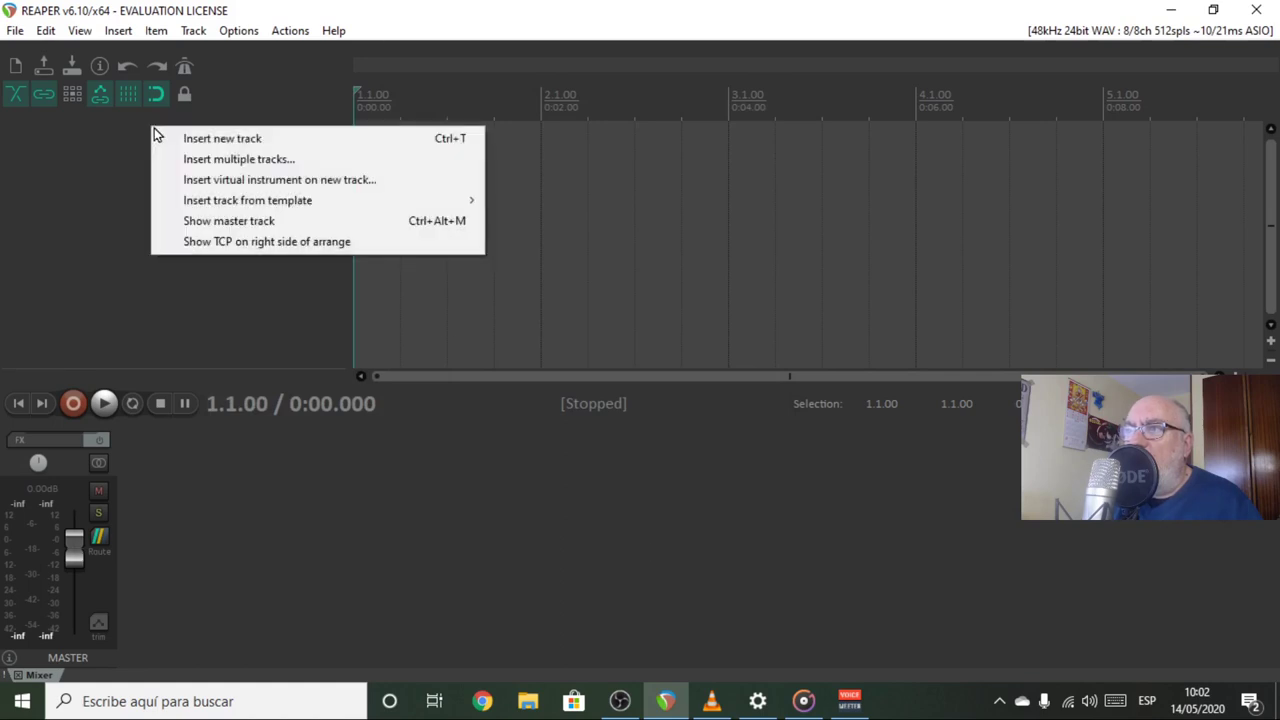
left_click(225, 141)
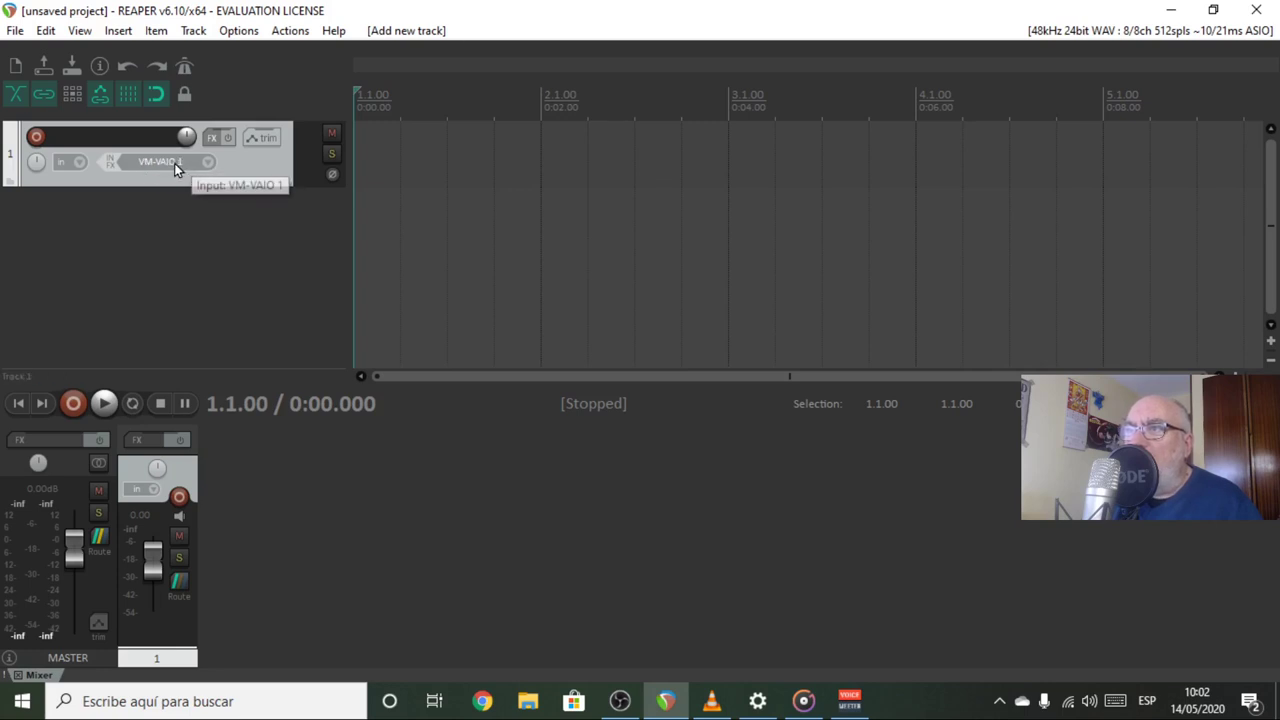
right_click(191, 216)
left_click(228, 230)
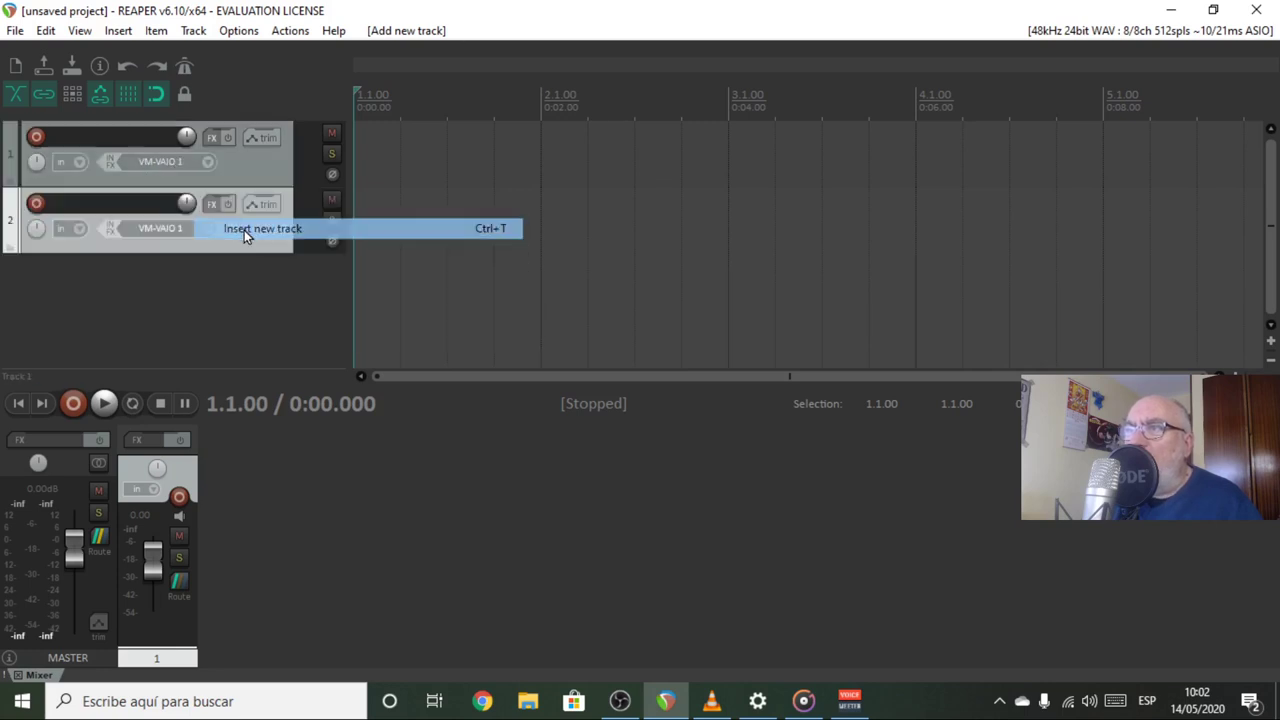
left_click(160, 229)
mouse_move(264, 242)
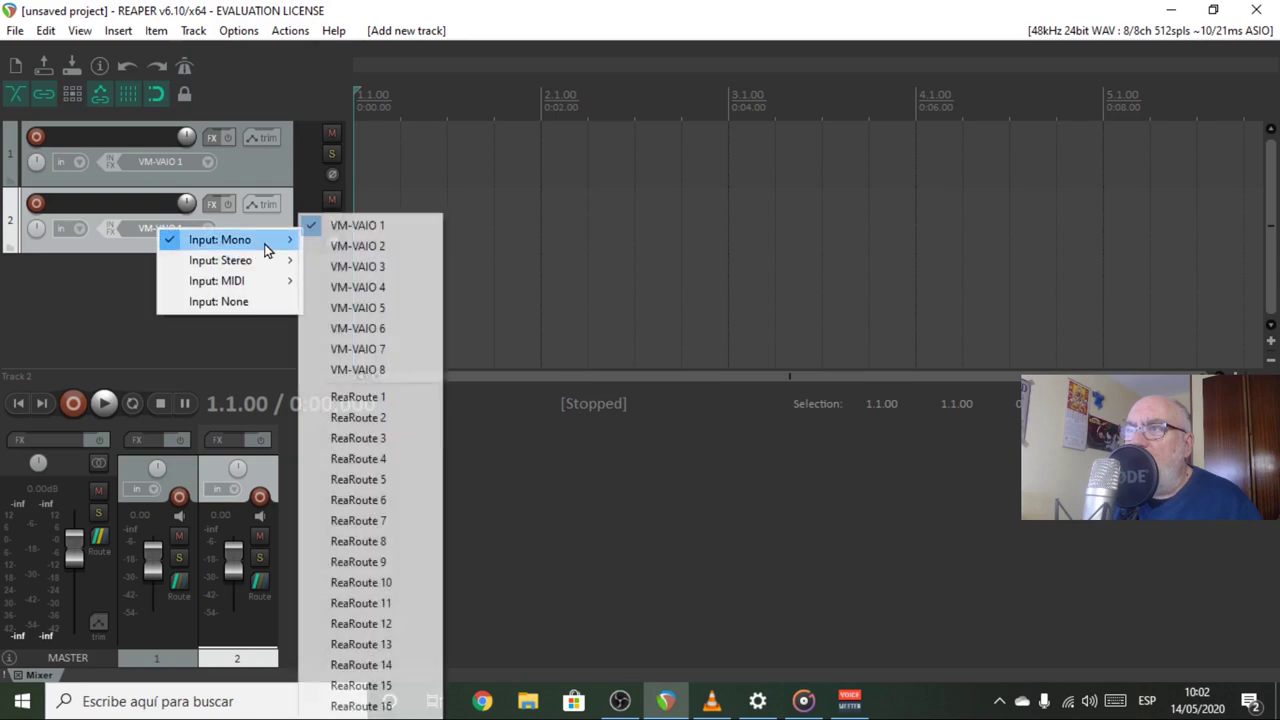
left_click(354, 248)
Step: Insert a third track and set its stereo input to VM-VAIO 3 / VM-VAIO 4
right_click(169, 271)
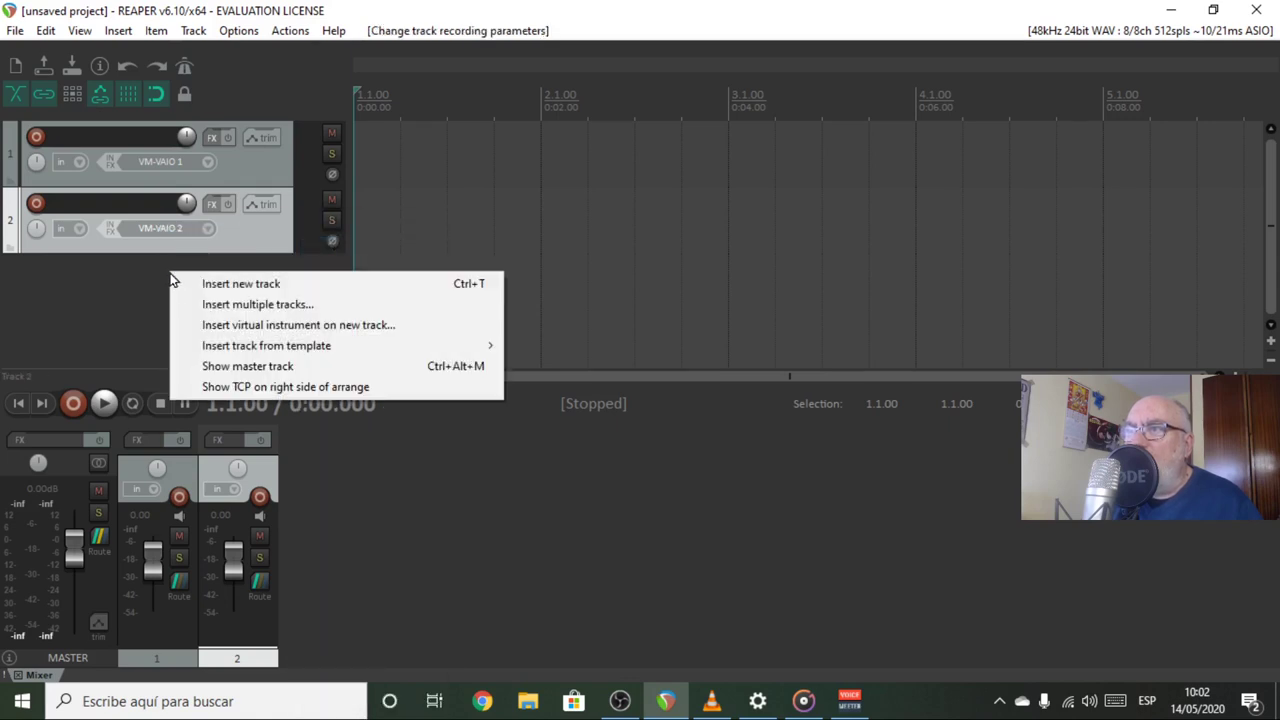
left_click(217, 285)
left_click(190, 295)
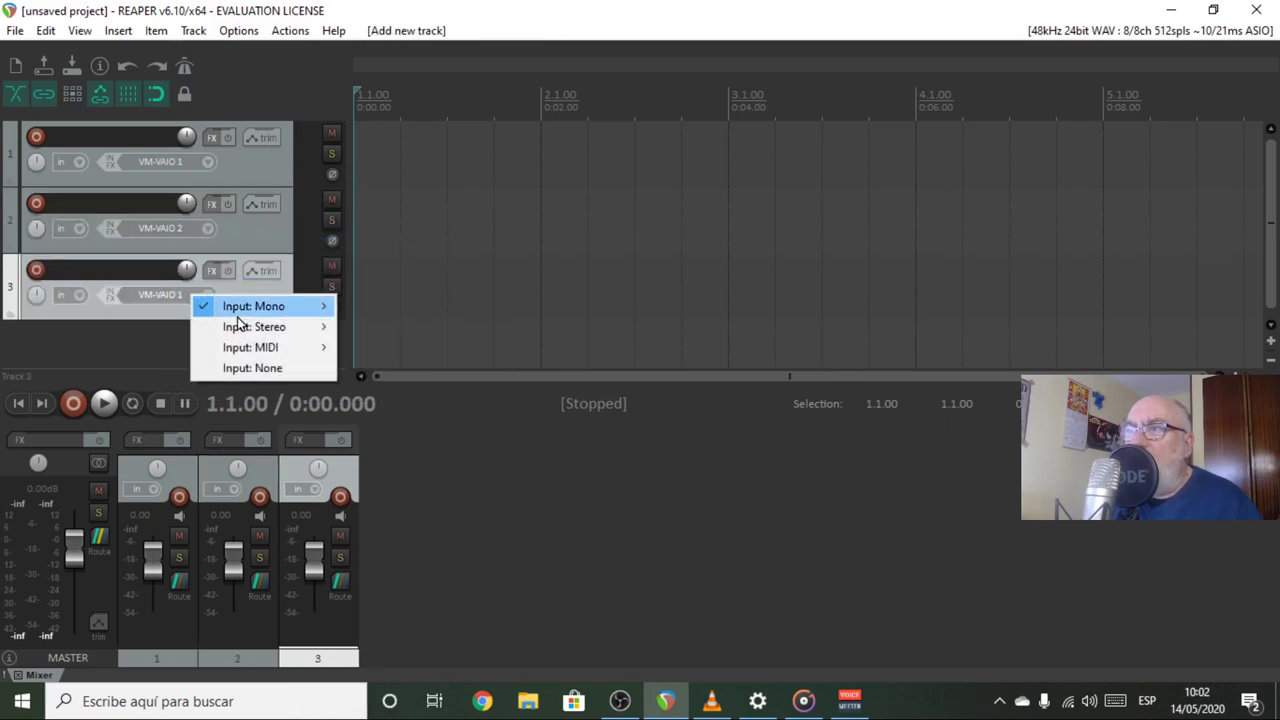
mouse_move(250, 328)
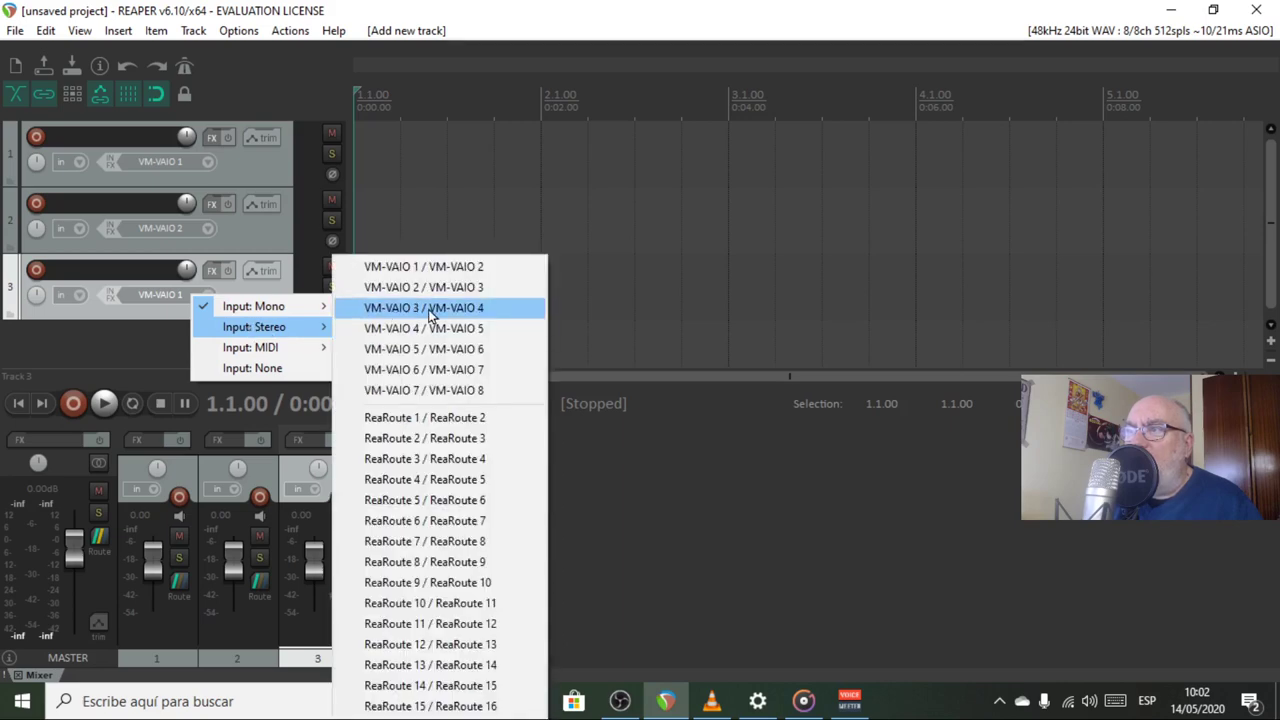
left_click(428, 310)
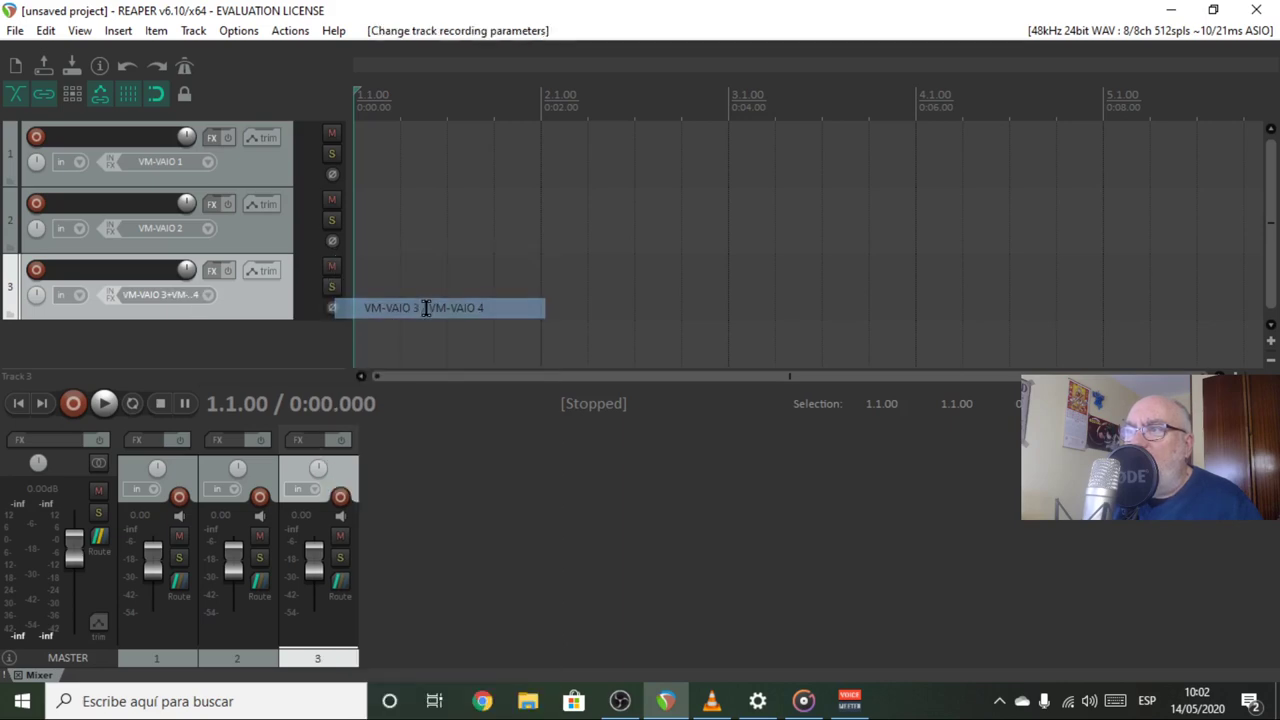
Step: Insert a fourth track and set its stereo input to VM-VAIO 5 / VM-VAIO 6
right_click(226, 333)
left_click(266, 346)
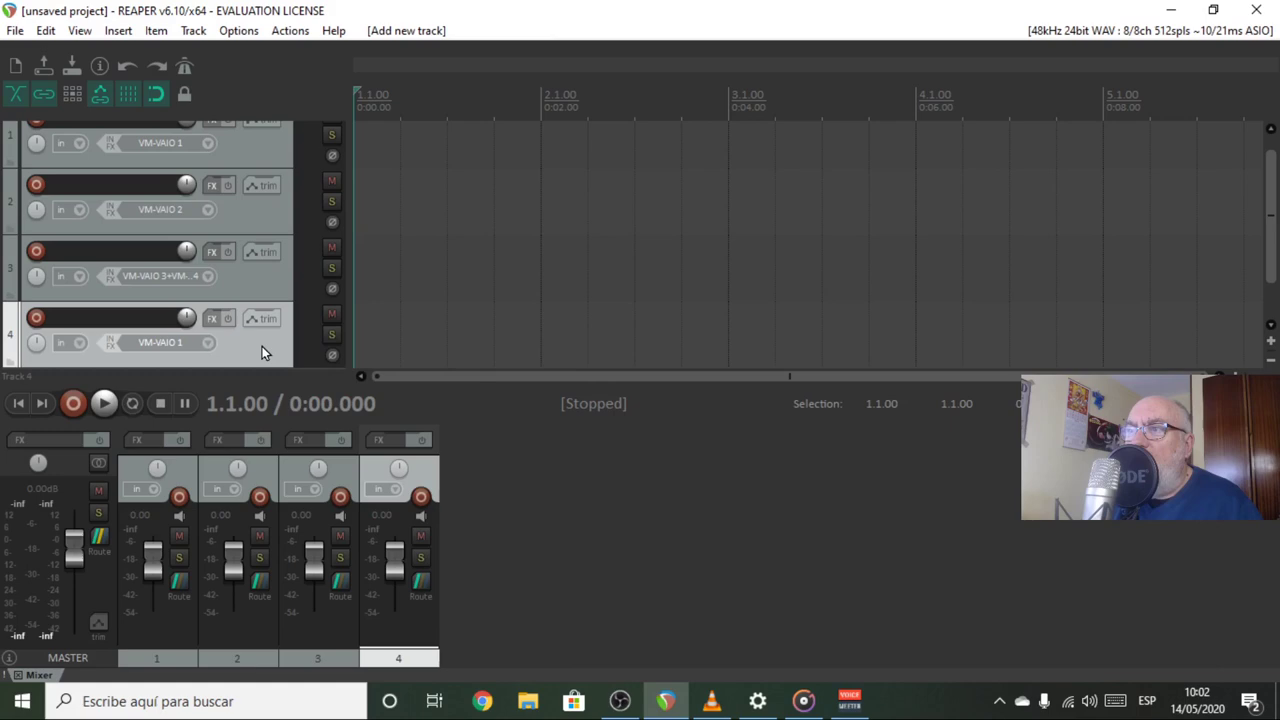
left_click(151, 342)
mouse_move(228, 358)
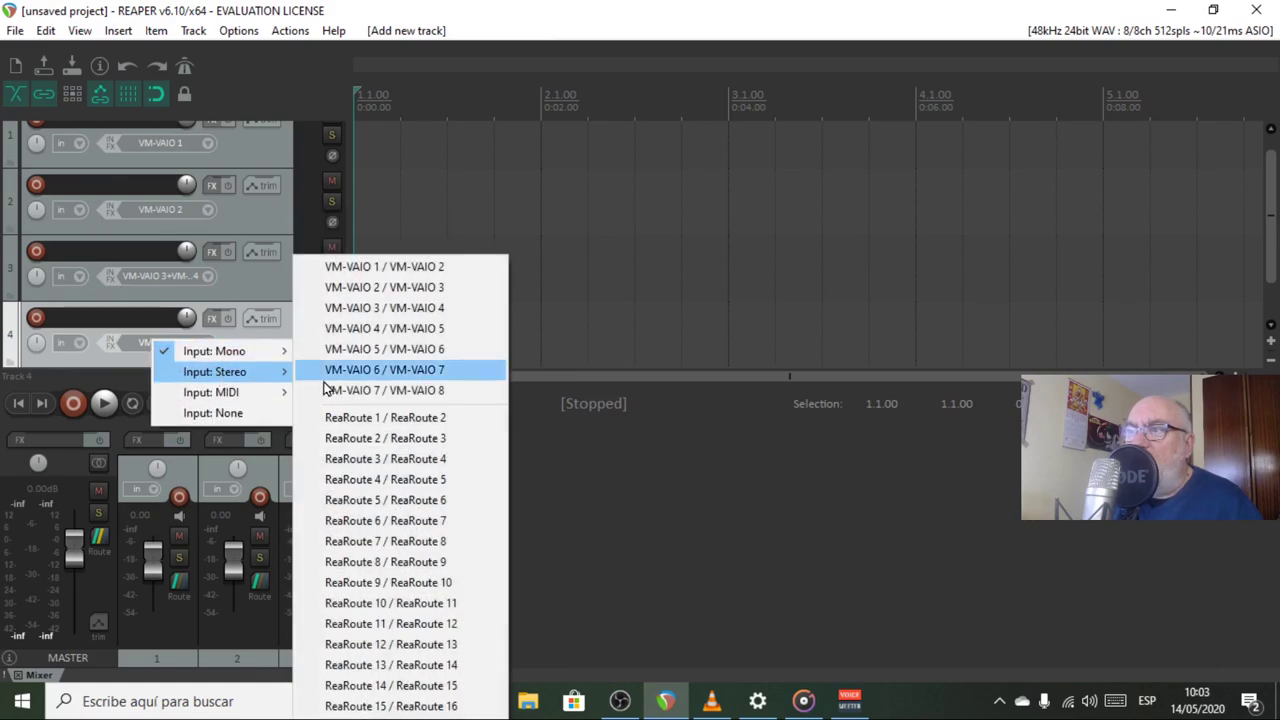
left_click(407, 353)
Step: Insert a fifth track, set its stereo input to VM-VAIO 7 / VM-VAIO 8, and review the track list
scroll(275, 300, "down", 1)
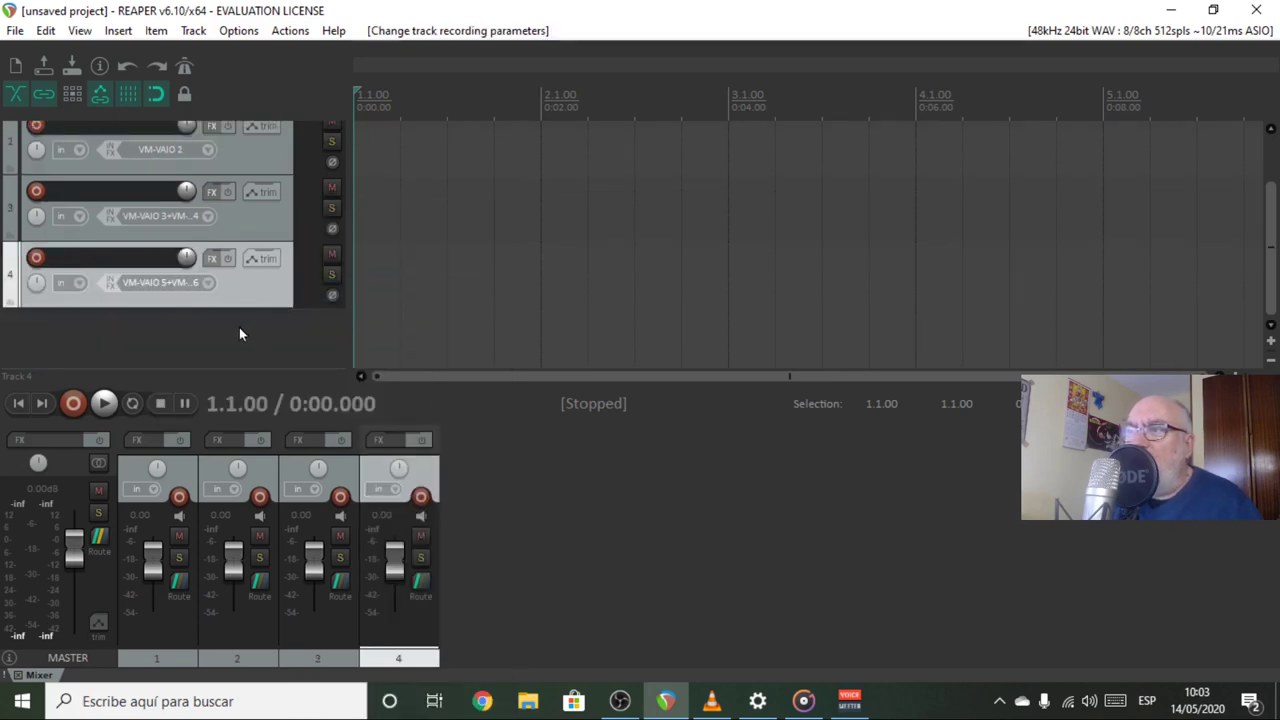
right_click(205, 332)
left_click(286, 344)
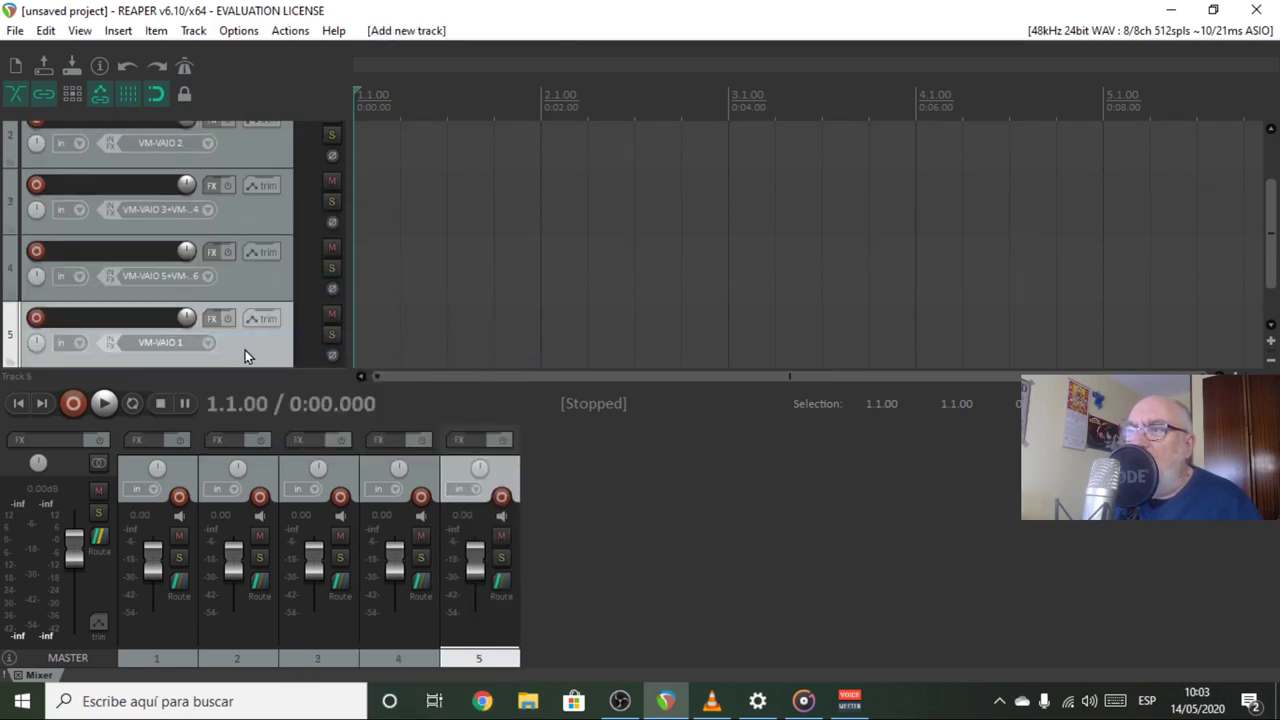
left_click(176, 343)
mouse_move(226, 376)
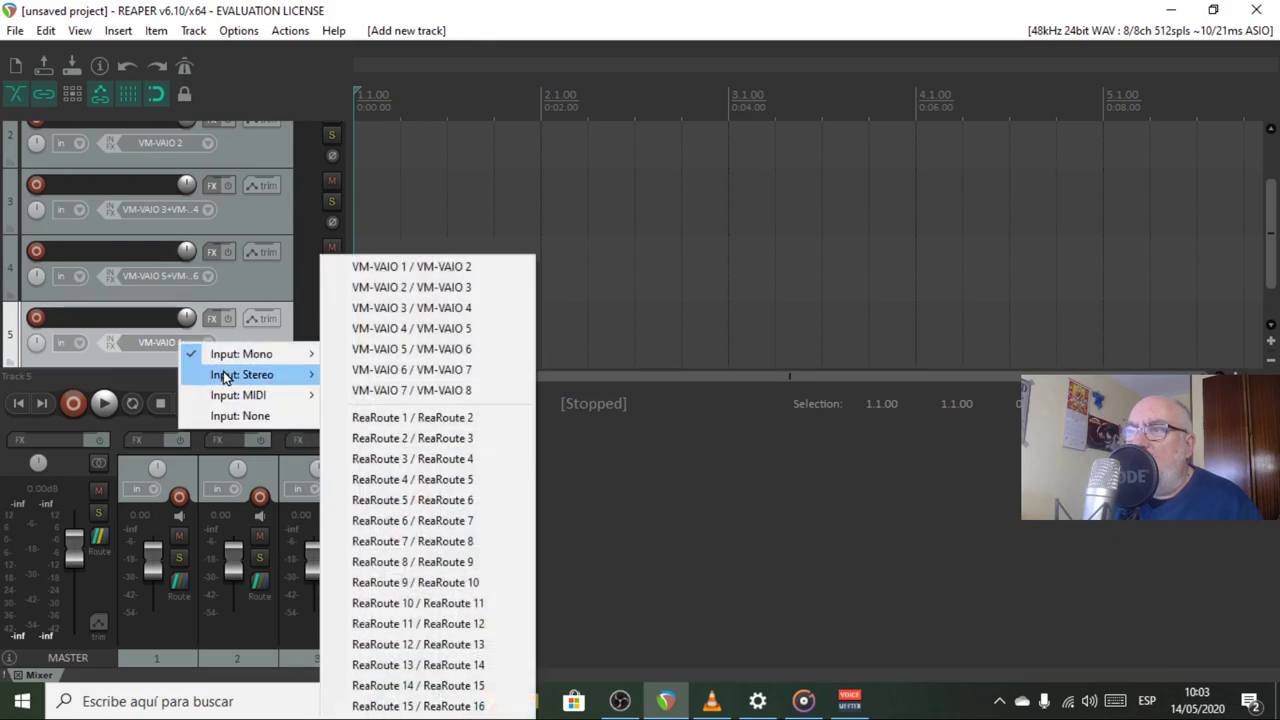
left_click(424, 390)
scroll(228, 305, "up", 1)
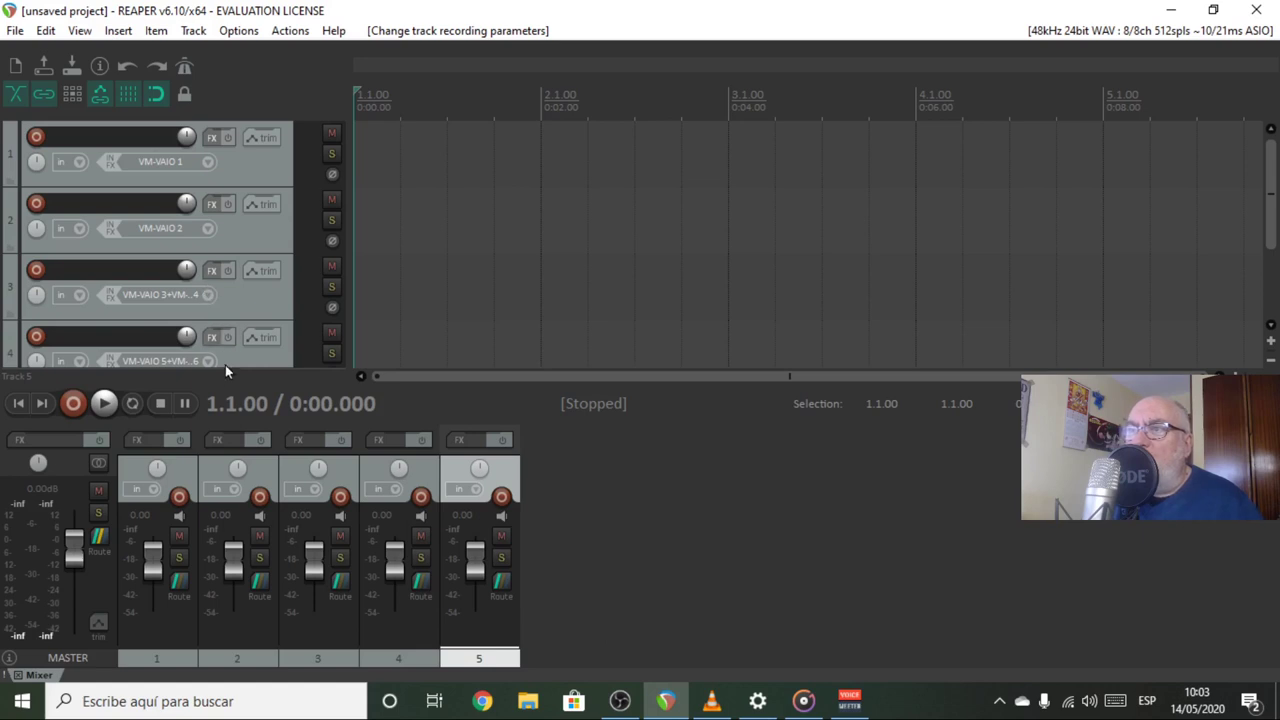
scroll(227, 345, "down", 2)
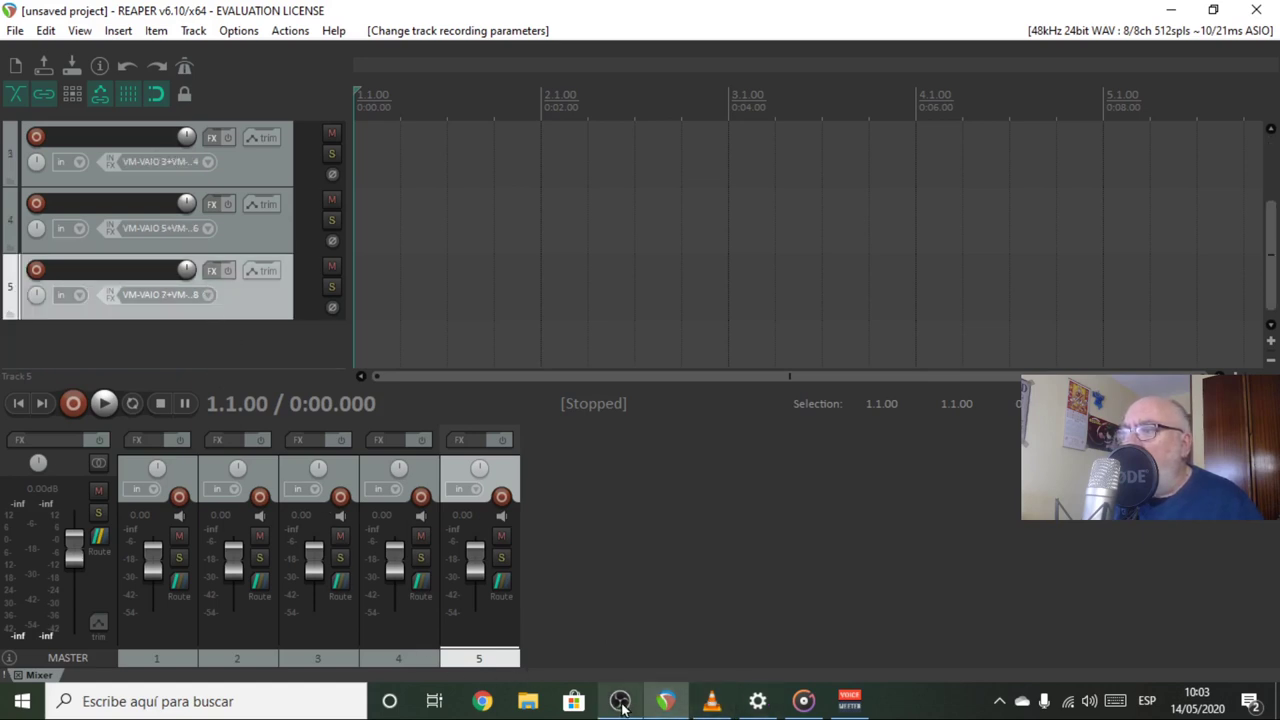
Step: Return to REAPER from a brief Voicemeeter check and arm tracks 1 through 5 for recording
left_click(851, 707)
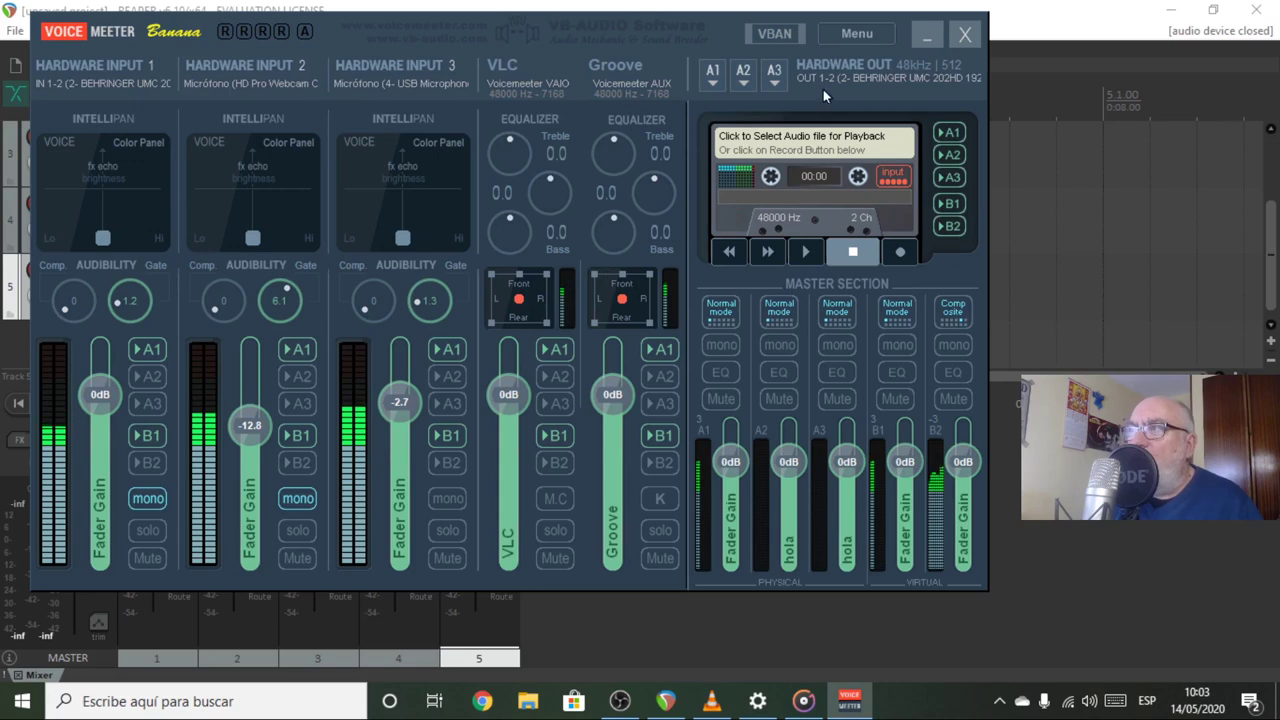
left_click(928, 37)
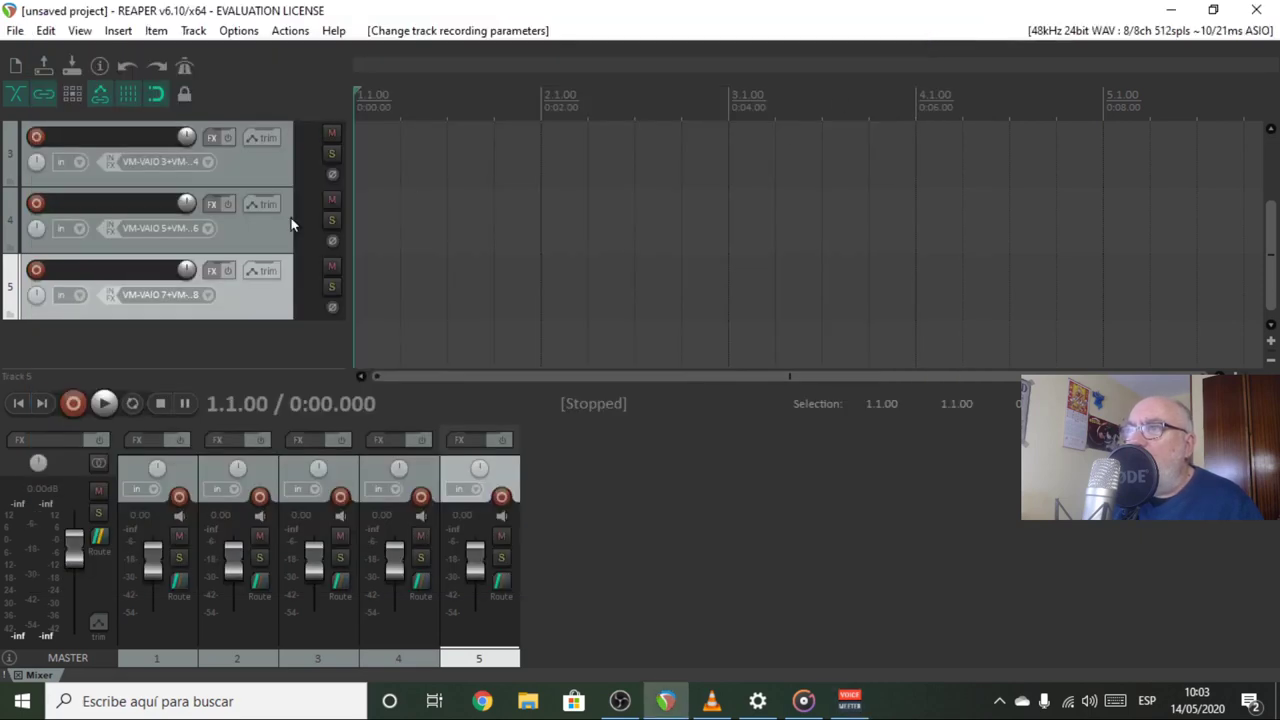
scroll(95, 288, "up", 3)
left_click(36, 137)
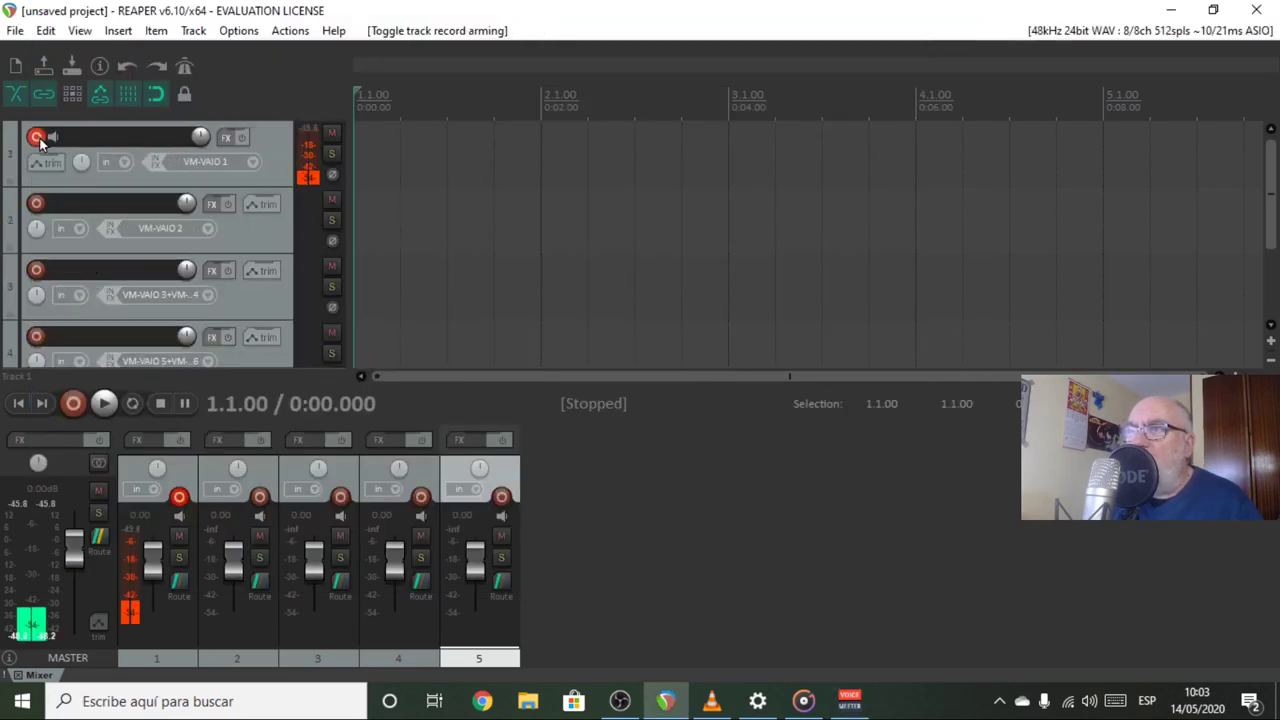
left_click(36, 203)
left_click(36, 271)
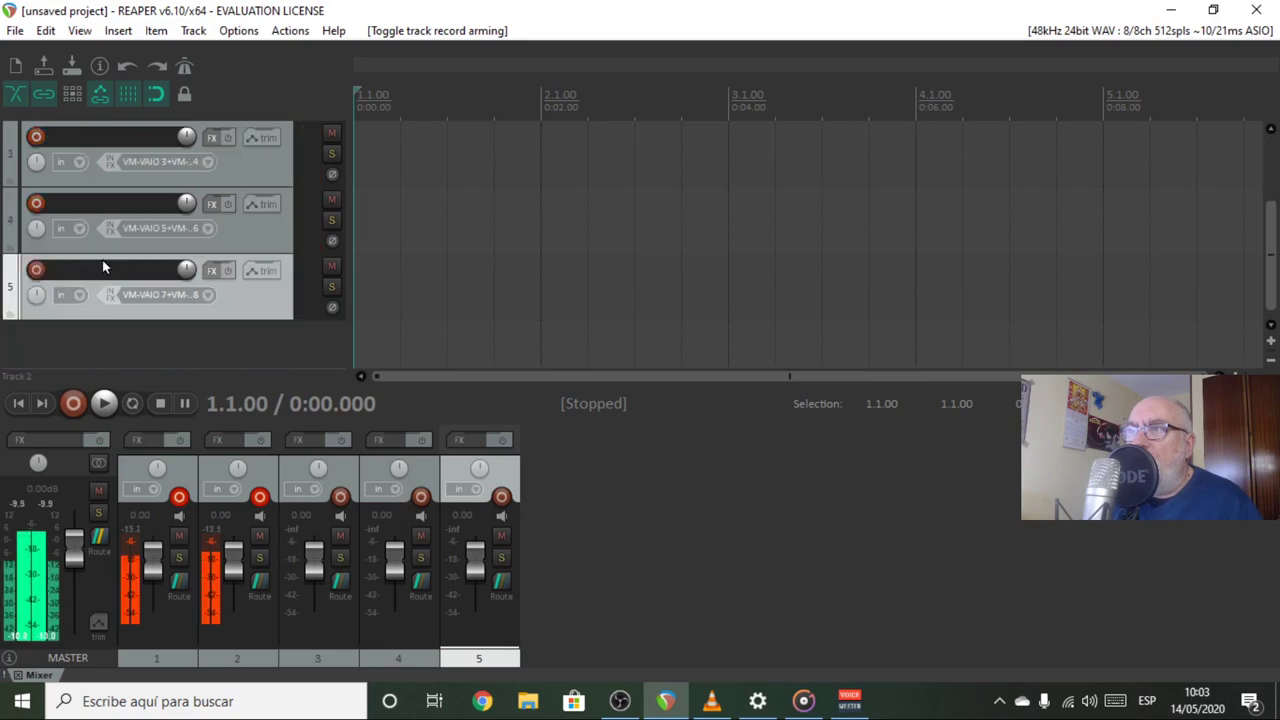
scroll(36, 200, "down", 3)
left_click(36, 203)
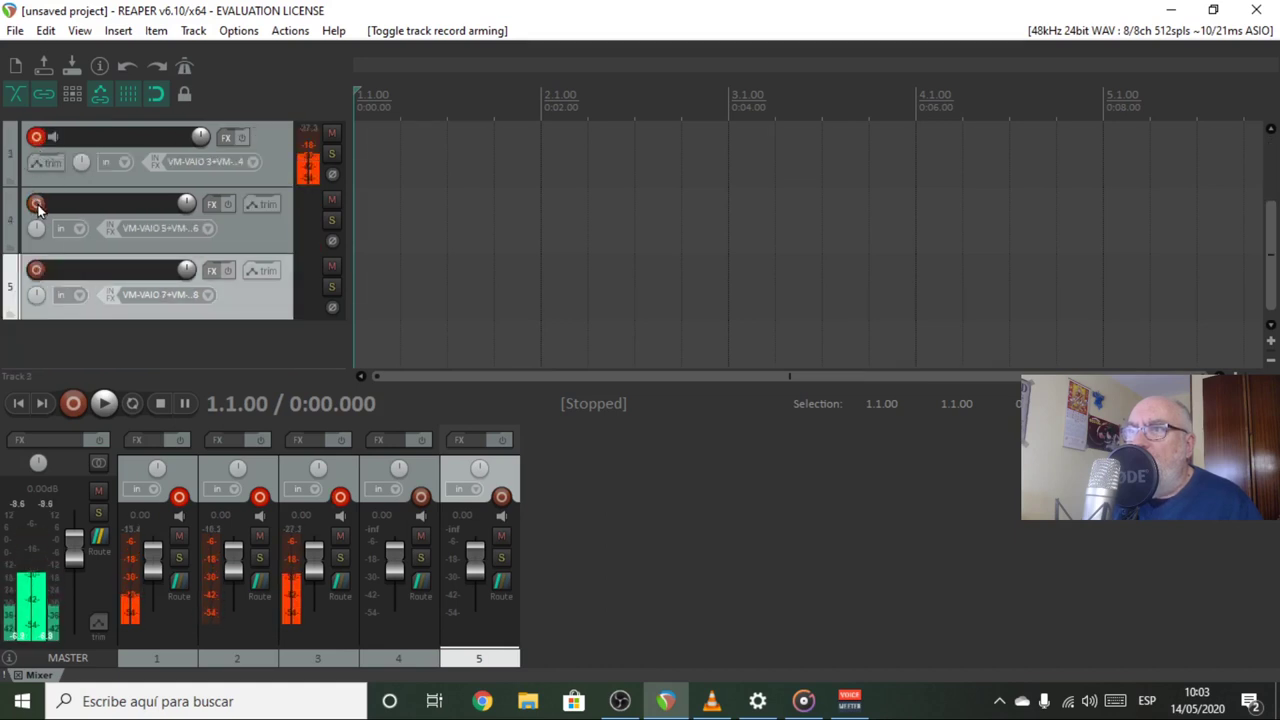
left_click(36, 270)
scroll(203, 283, "up", 3)
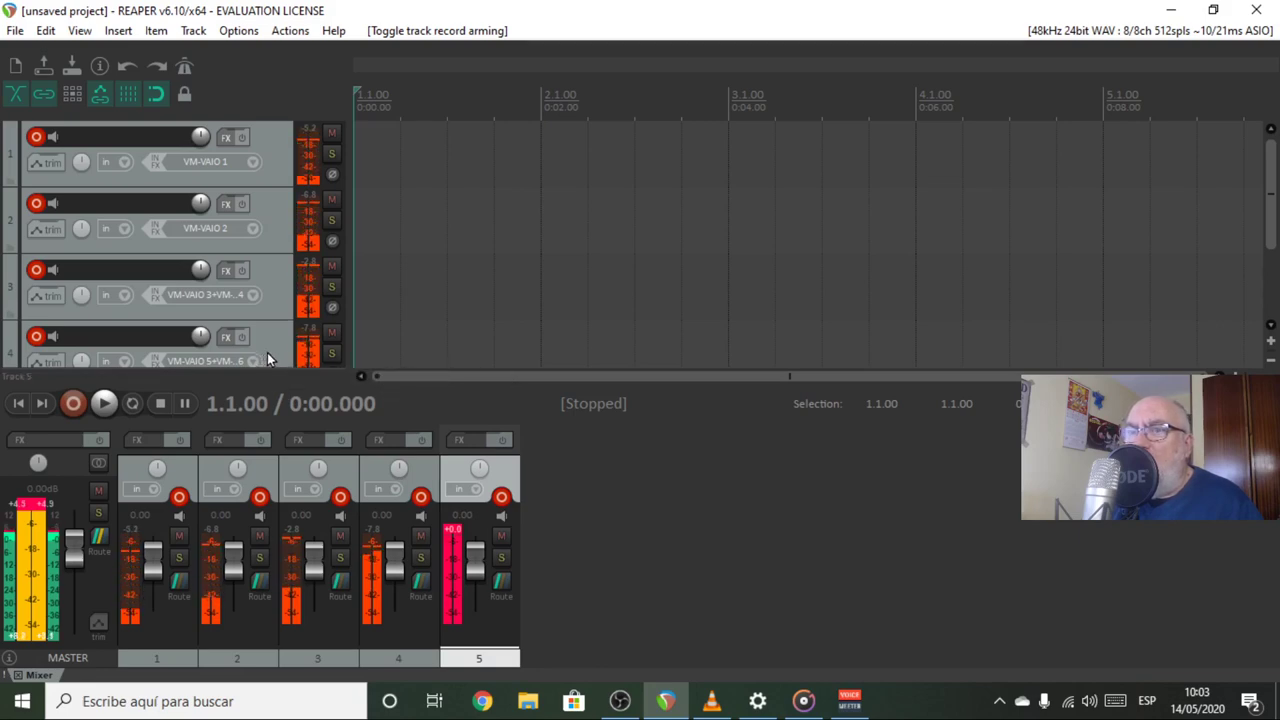
Step: Check the master track's hardware outputs and mute the master track
left_click(99, 545)
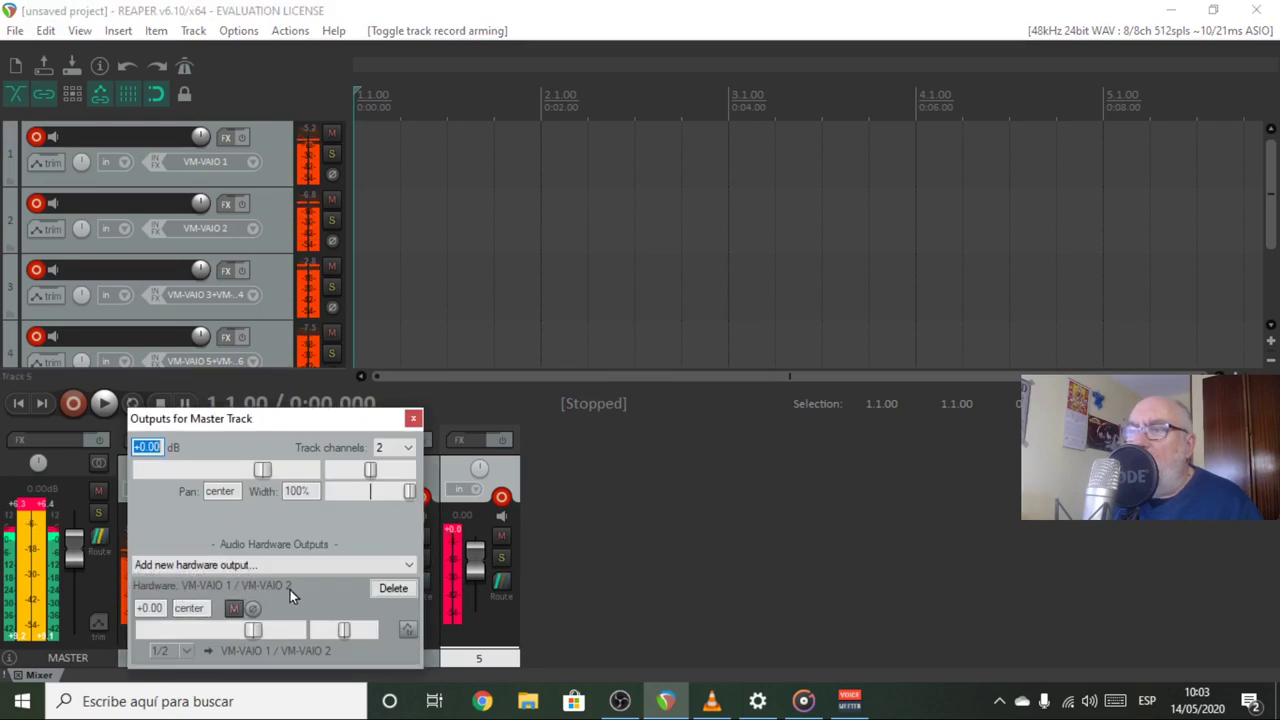
left_click(414, 419)
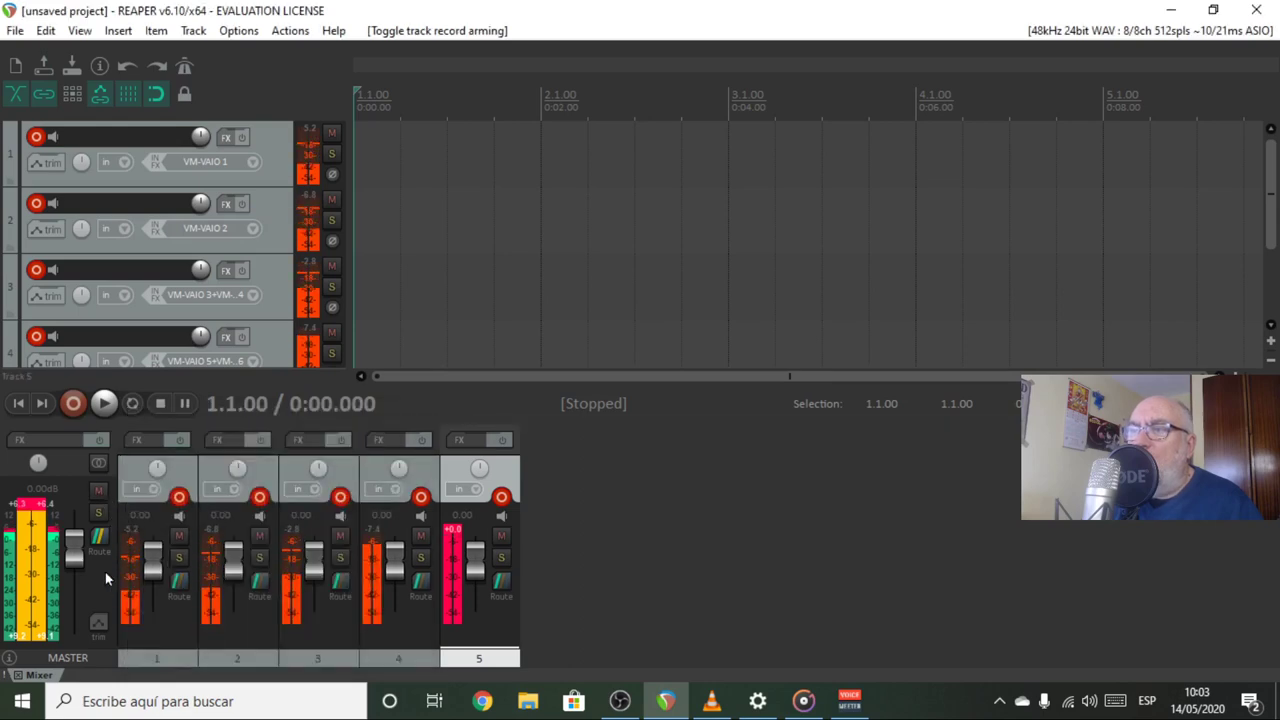
left_click(98, 489)
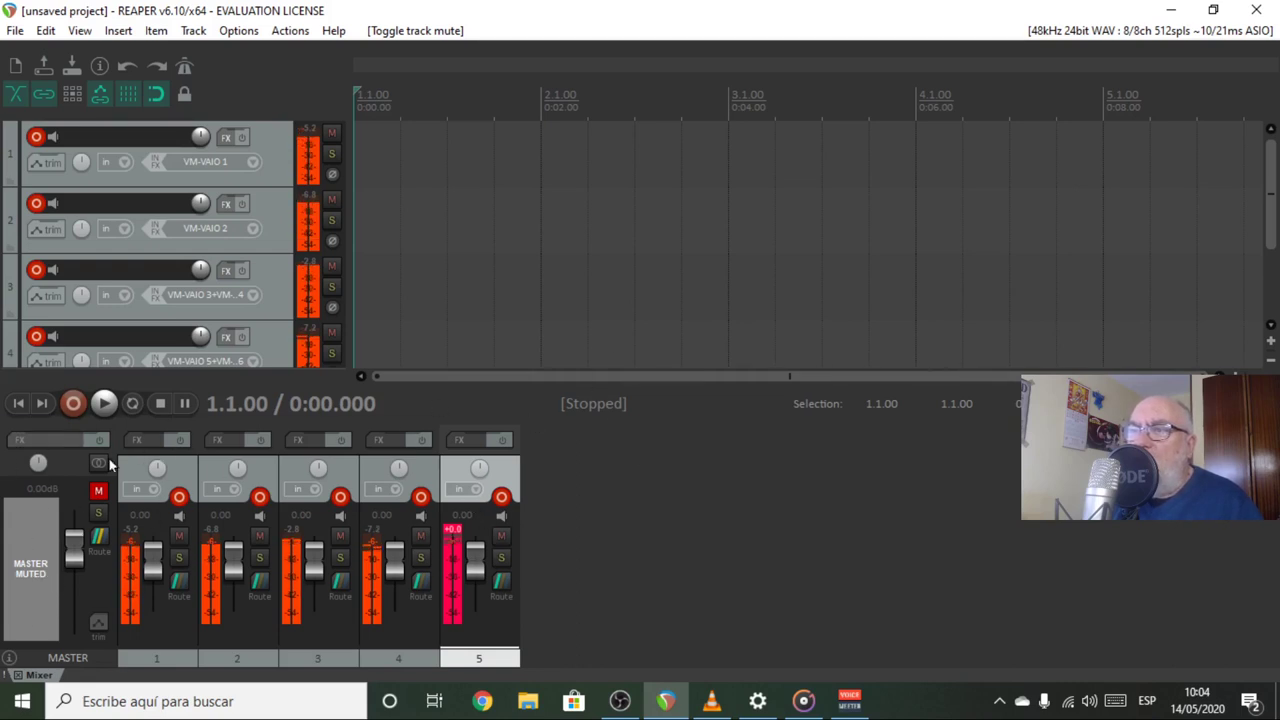
Step: Record a test take of about 8 seconds on the five armed tracks and review the recorded items
left_click(74, 404)
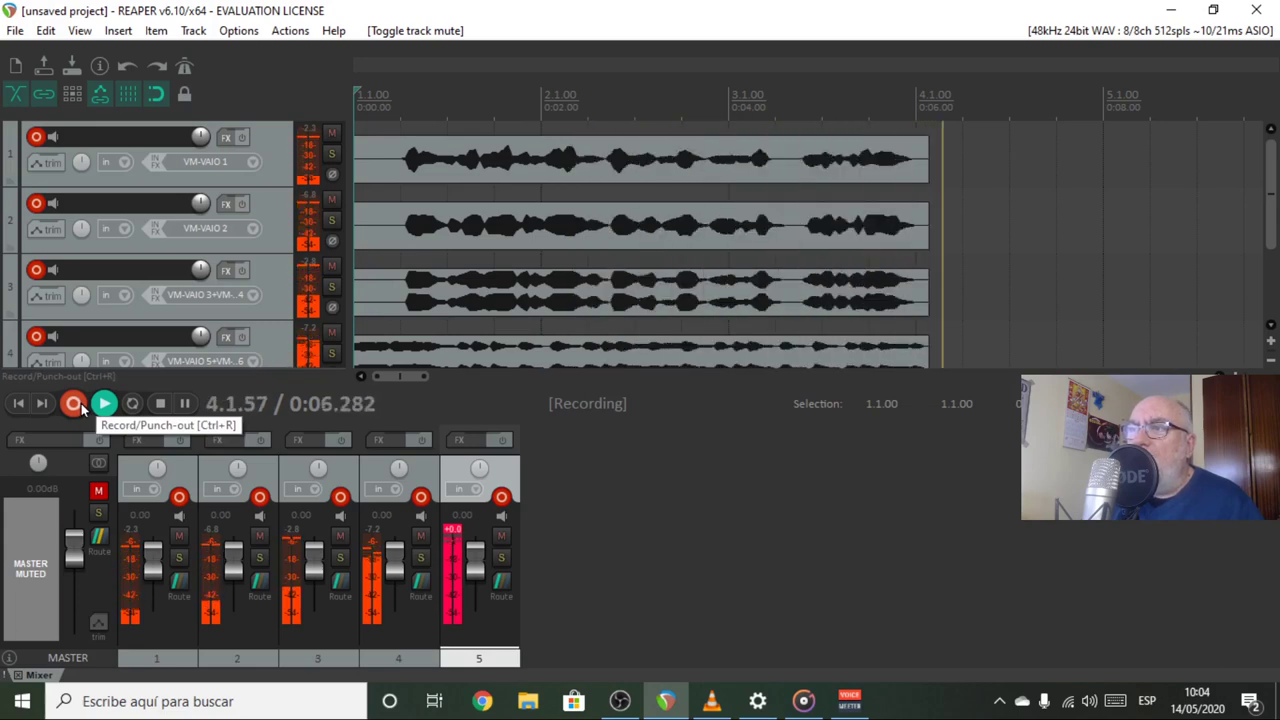
left_click(159, 403)
left_click(810, 615)
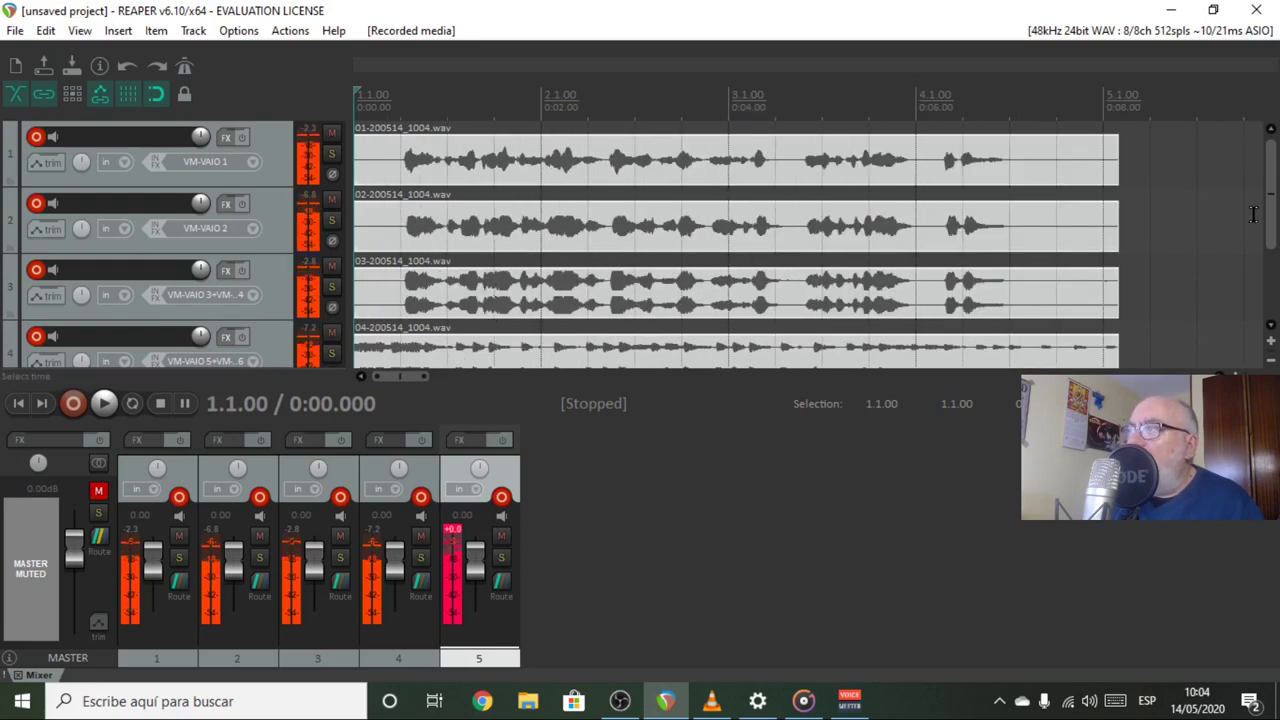
left_click_drag(1273, 238, 1274, 300)
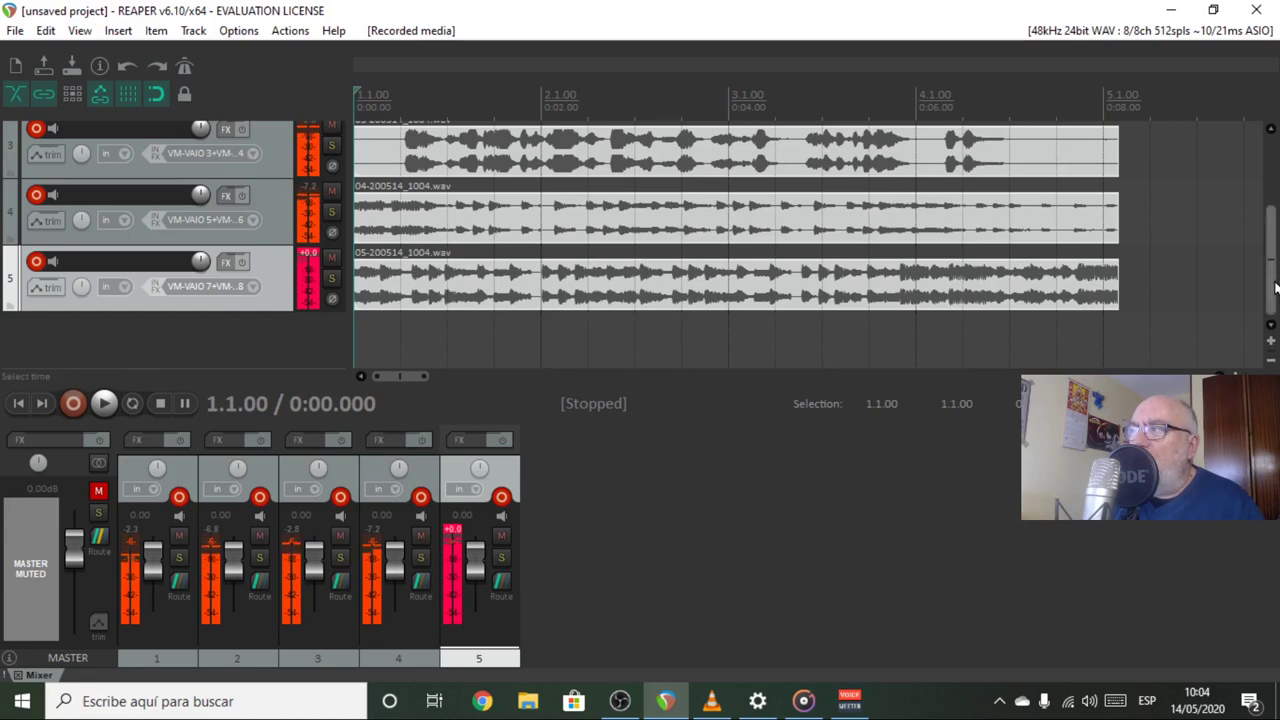
mouse_move(1271, 283)
left_mouse_down()
mouse_move(1271, 229)
mouse_move(1271, 284)
left_mouse_up()
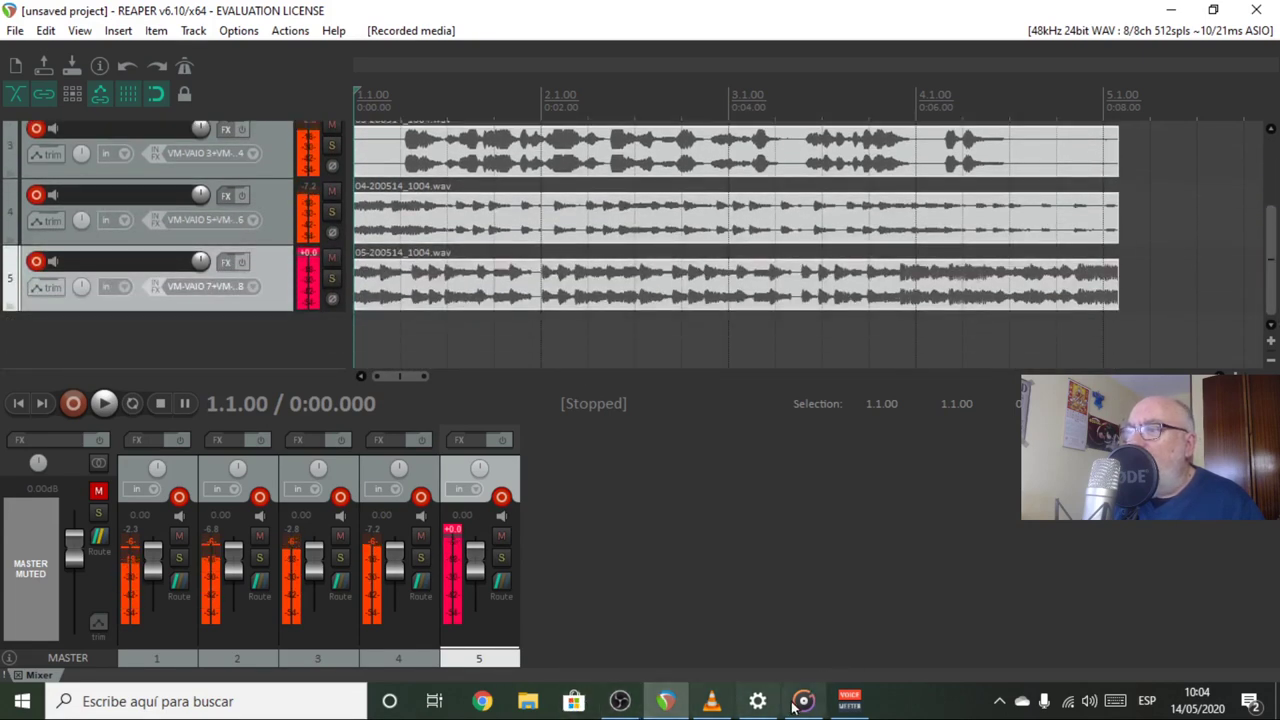
Step: Check the Voicemeeter inputs, return to REAPER, and disarm all five tracks
left_click(848, 703)
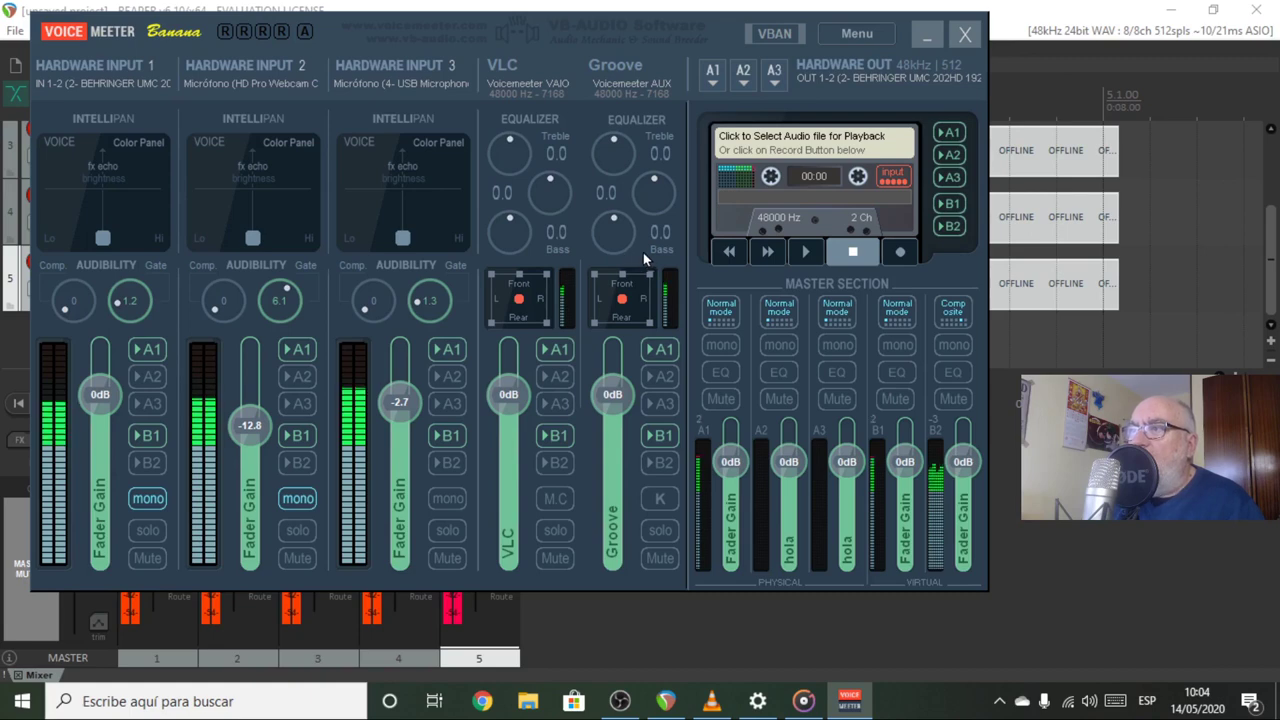
left_click(1026, 28)
left_click(36, 261)
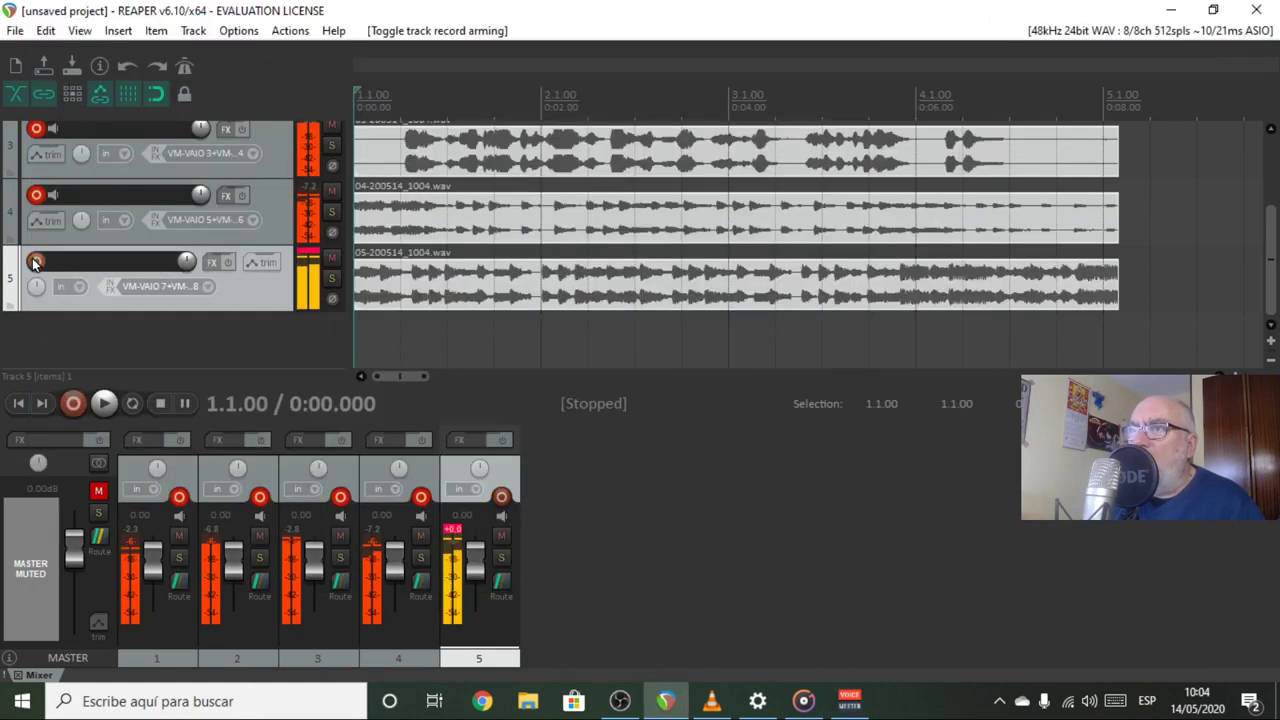
left_click(36, 194)
left_click(35, 133)
scroll(51, 236, "up", 3)
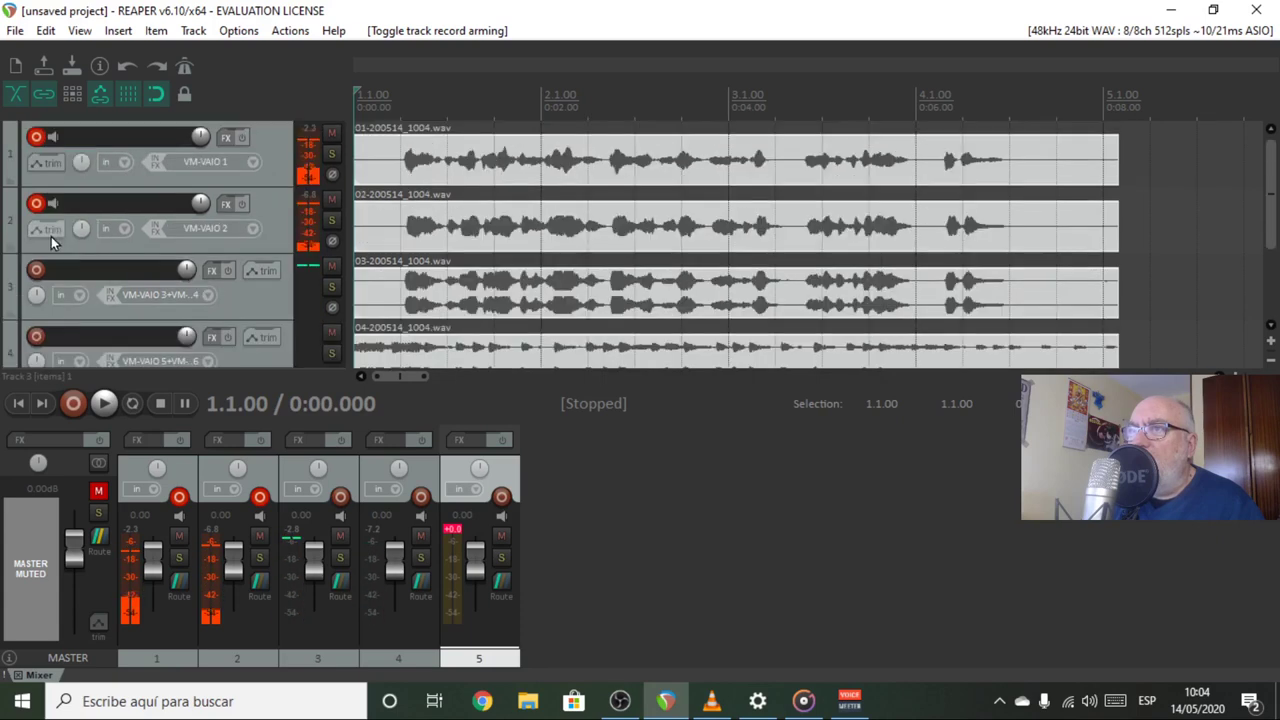
left_click(36, 203)
left_click(35, 137)
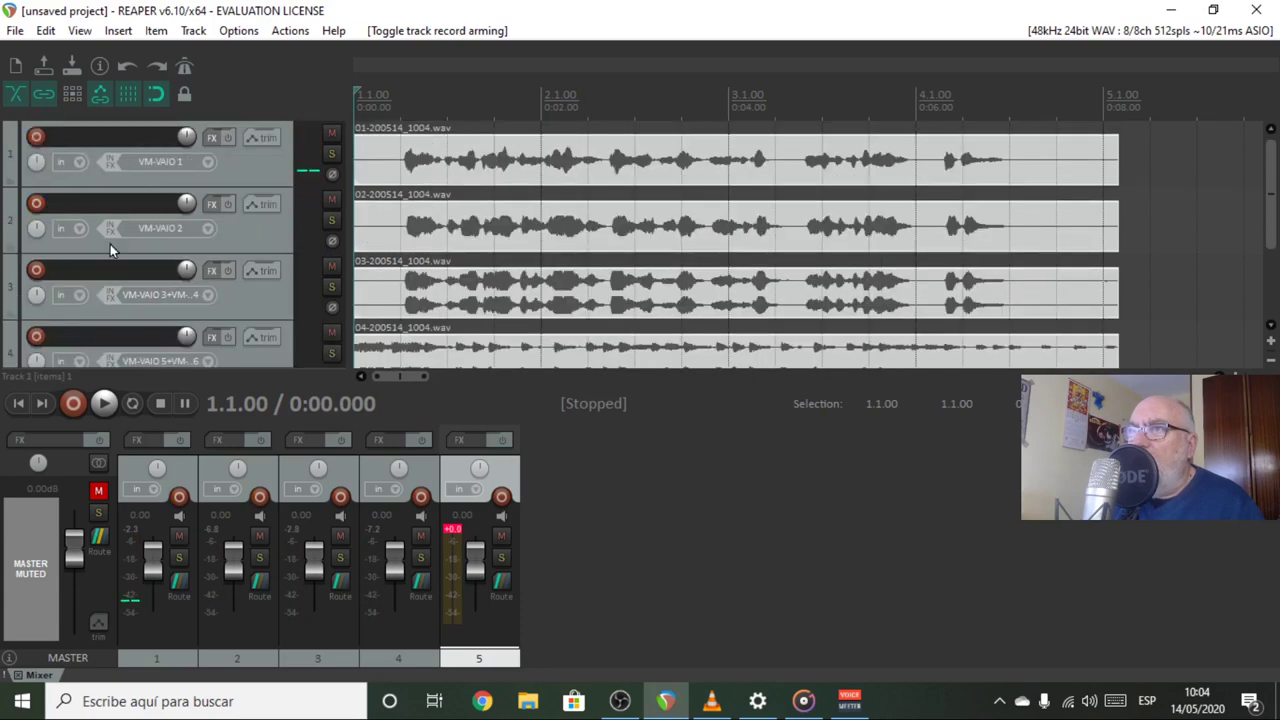
Step: Unmute the master track, play back the recorded take, and glance at the Voicemeeter mixer
scroll(115, 250, "down", 2)
scroll(167, 230, "up", 2)
left_click(97, 493)
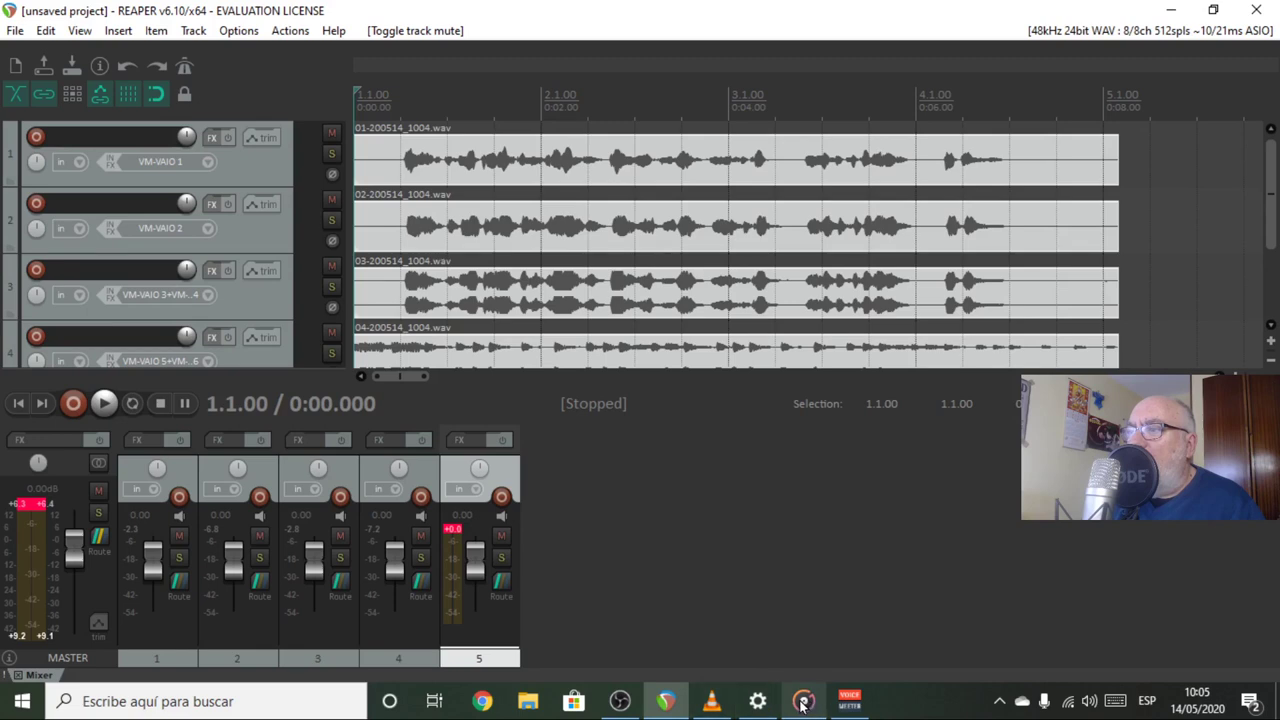
left_click(105, 403)
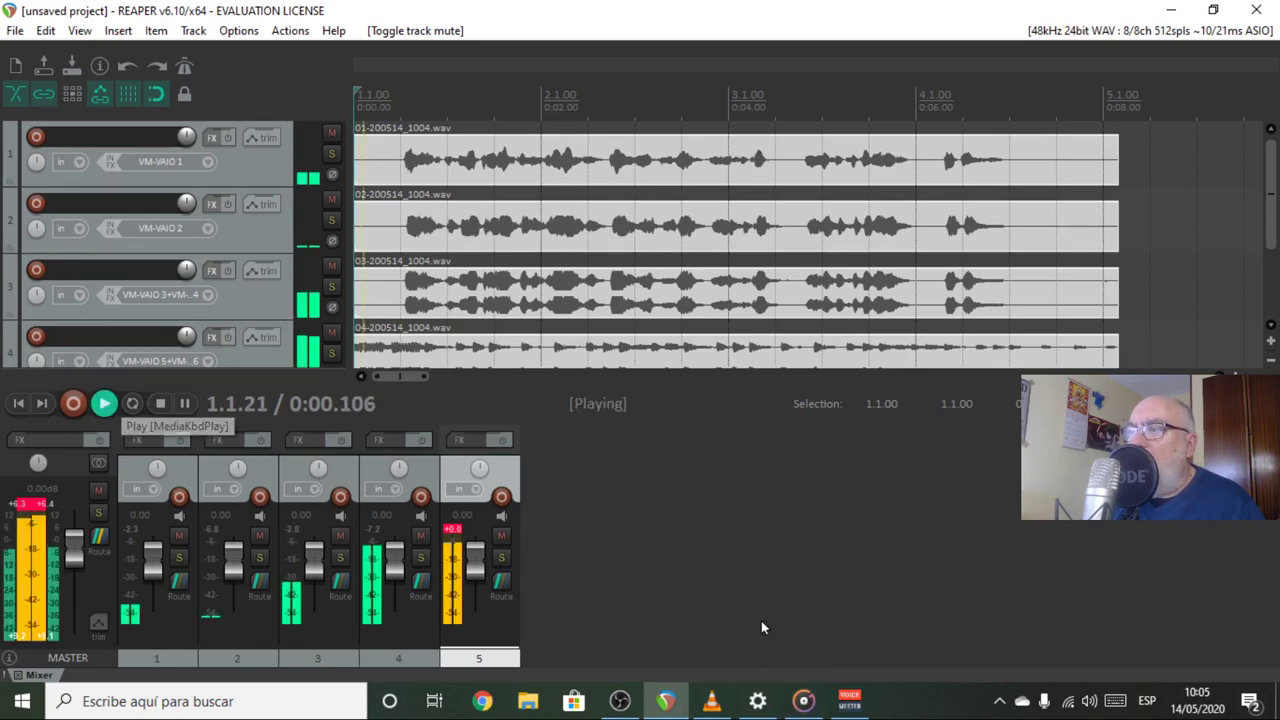
left_click(849, 701)
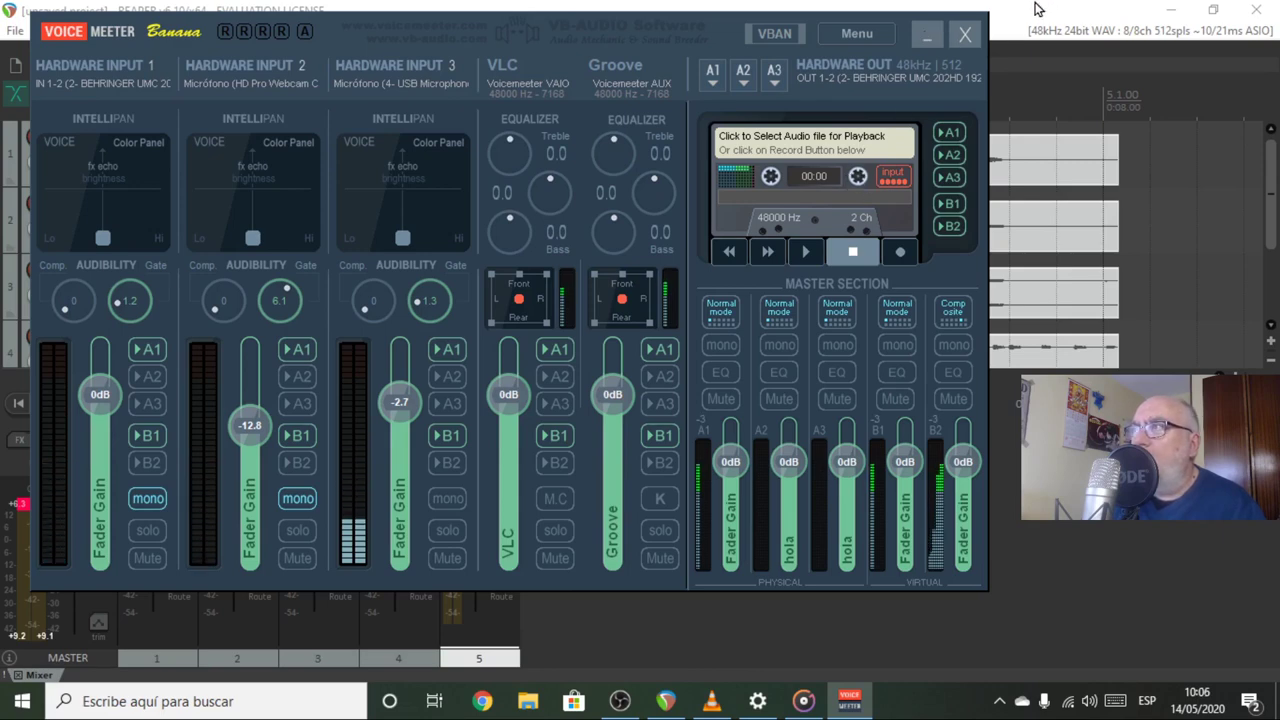
left_click(926, 33)
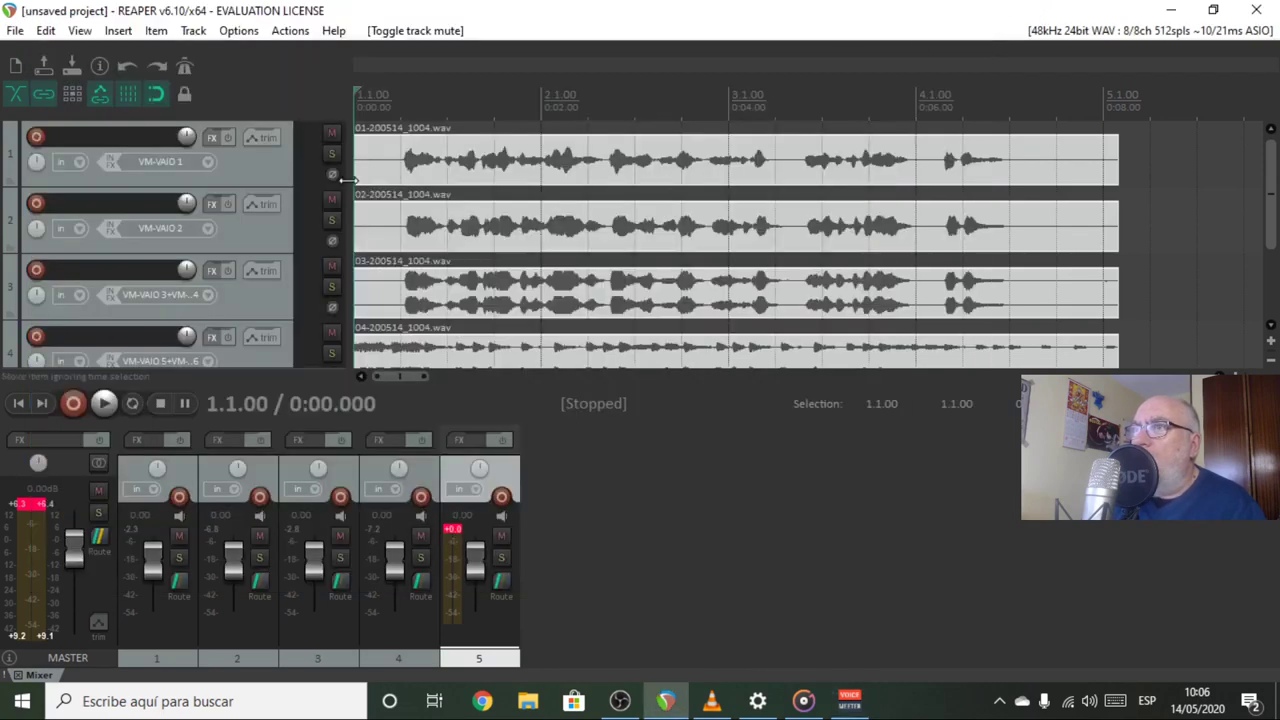
Step: Delete all five tracks together with their recorded items
left_click(258, 158)
scroll(264, 252, "down", 3)
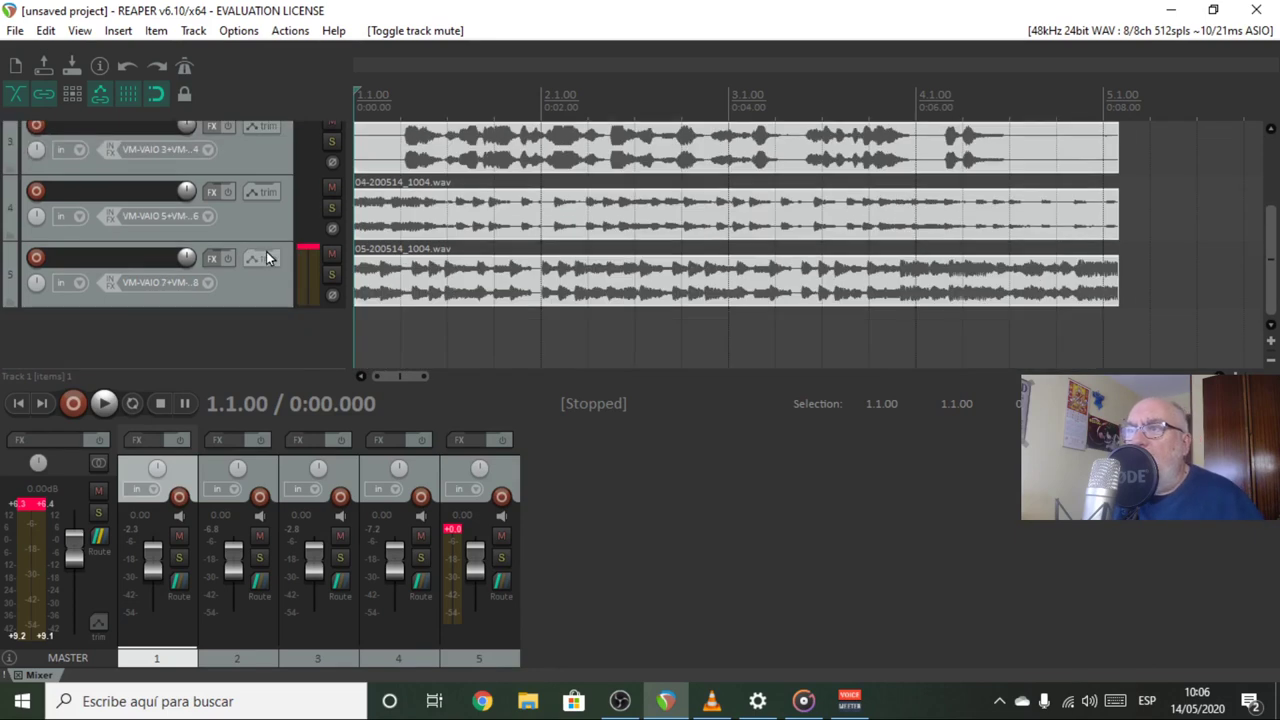
left_click(243, 299, "shift")
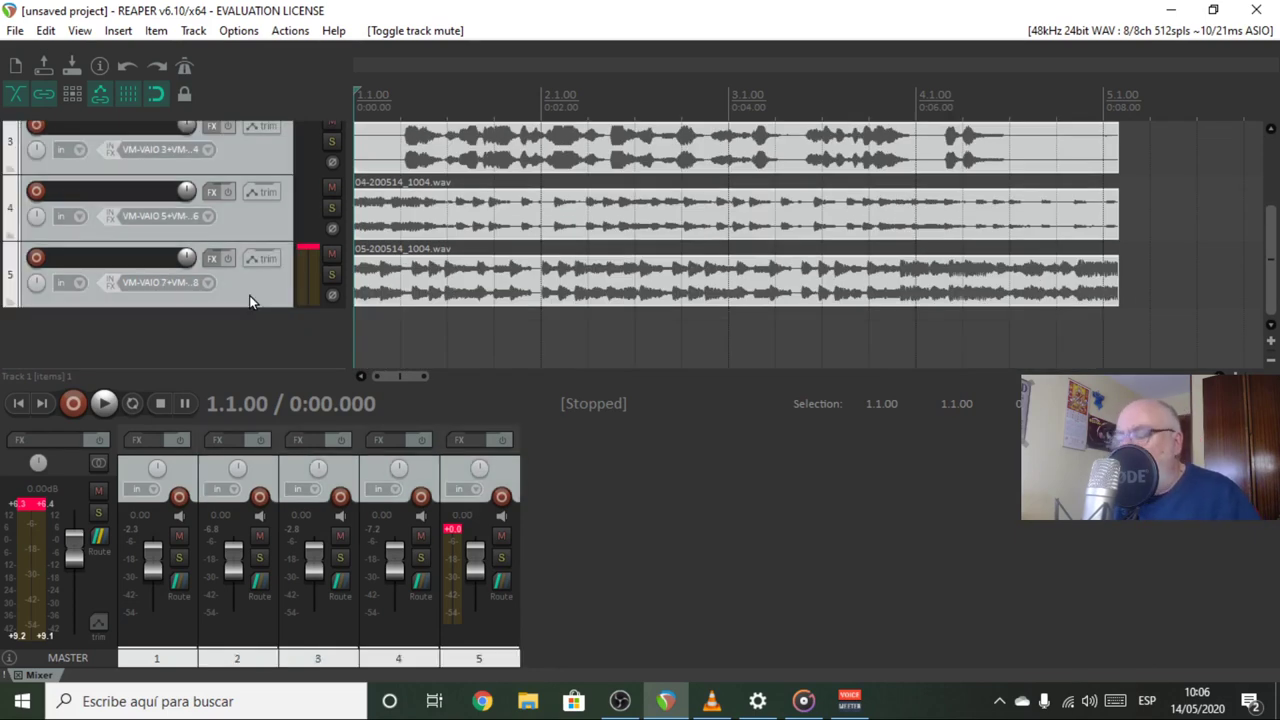
key("Delete")
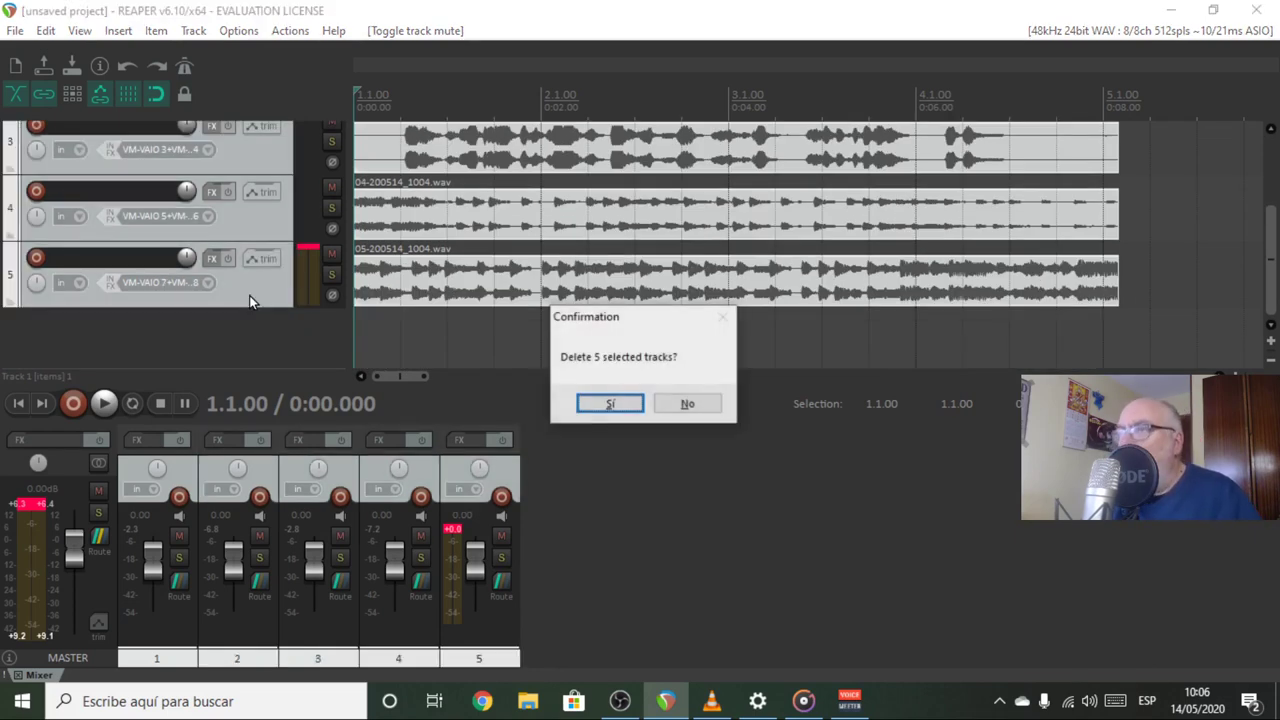
left_click(611, 404)
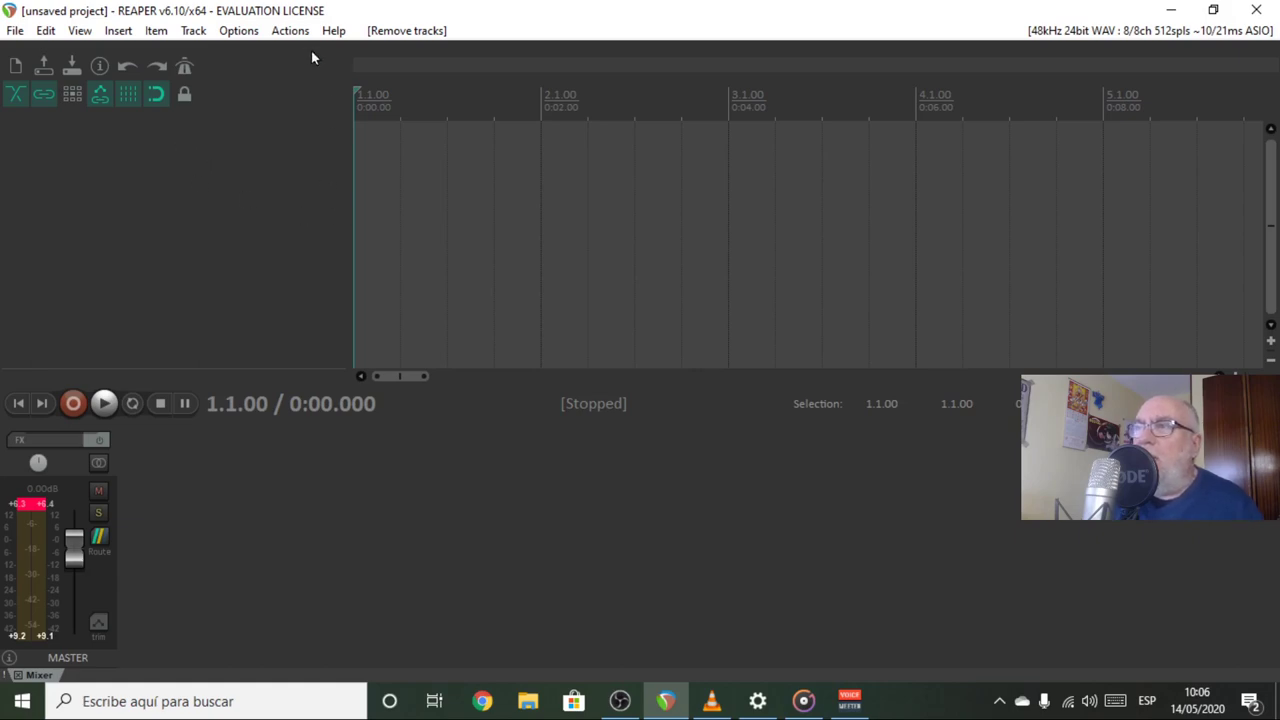
left_click(289, 32)
left_click(238, 30)
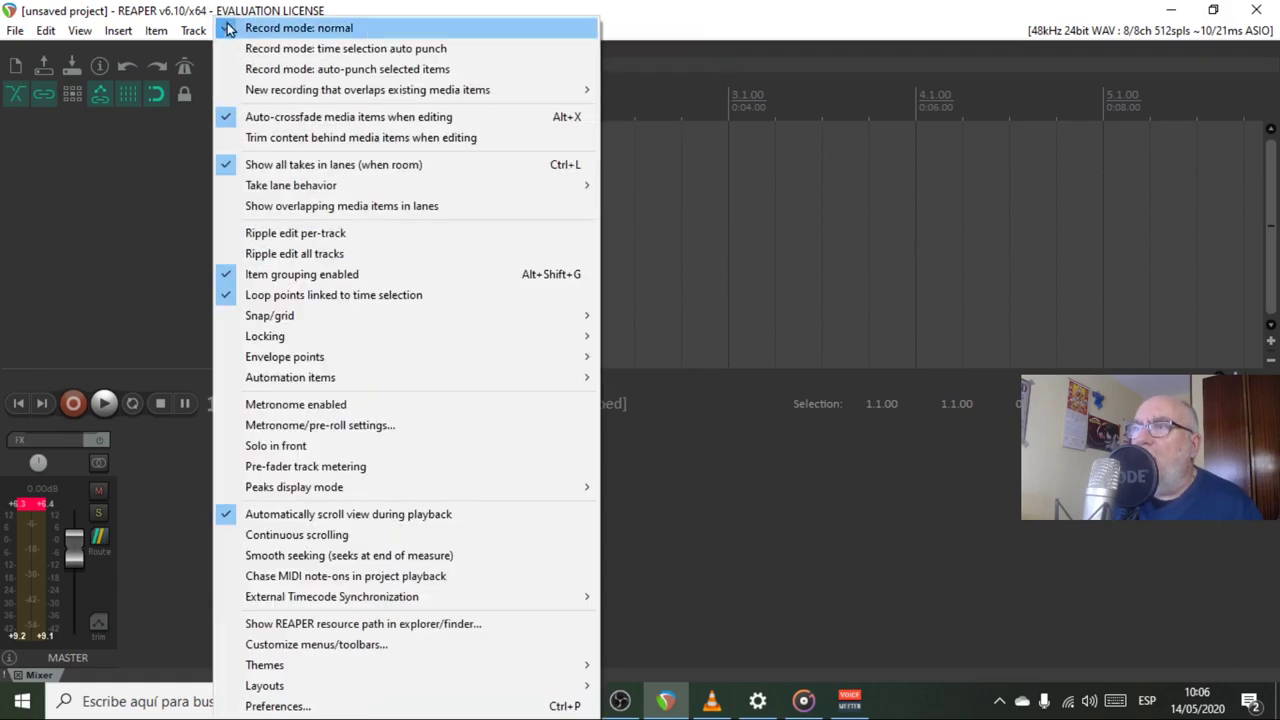
left_click(349, 11)
left_click(238, 30)
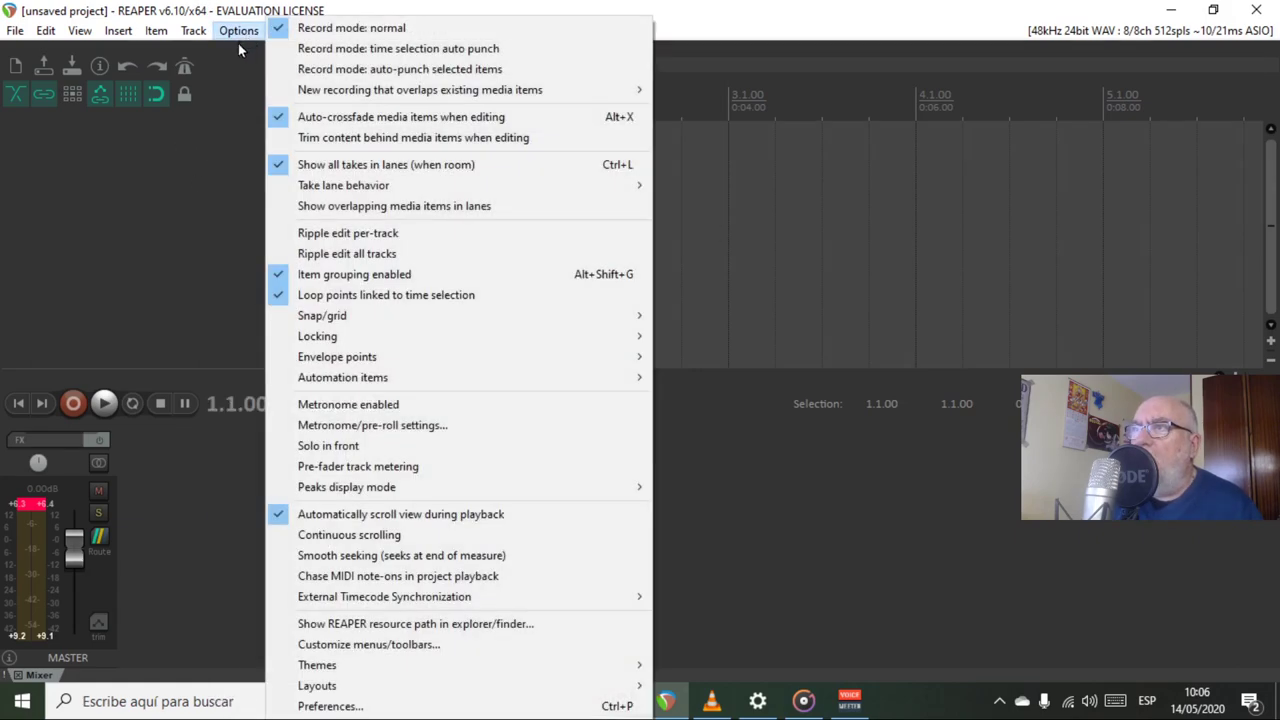
left_click(413, 16)
Step: Switch to Voicemeeter Banana and set the B2 bus to Normal mode
left_click(849, 700)
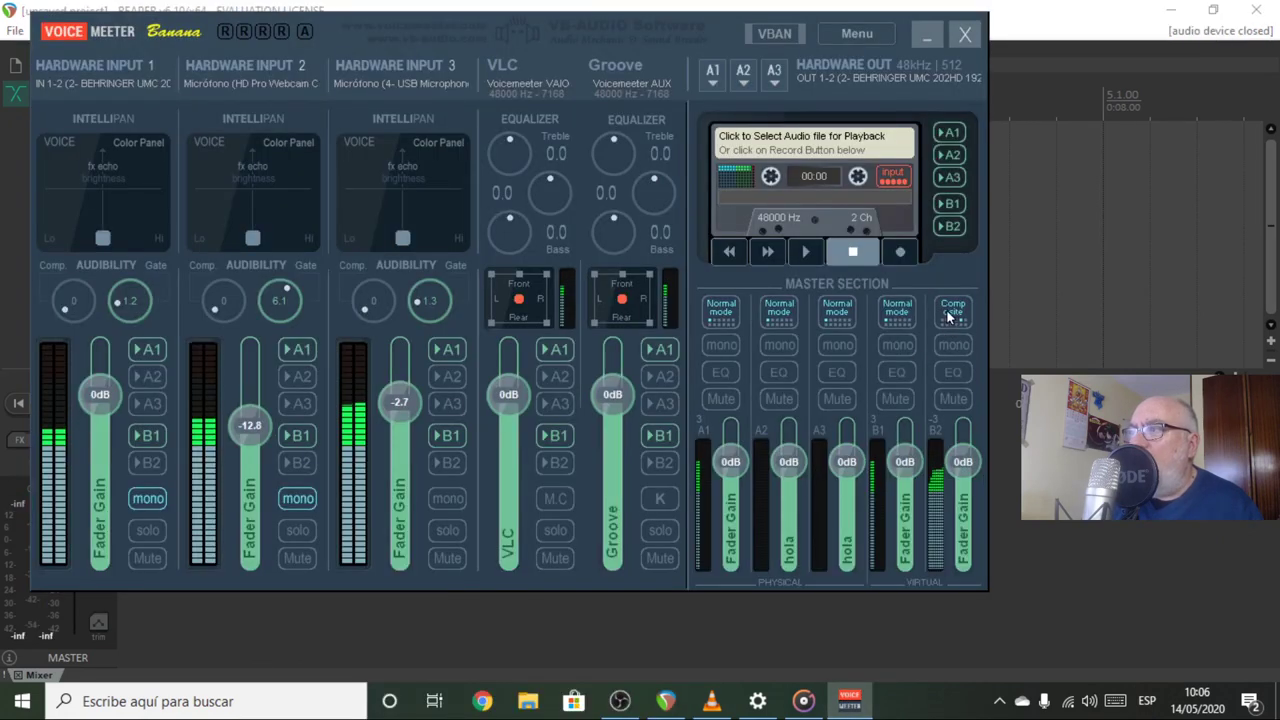
left_click(951, 314)
left_click(955, 316)
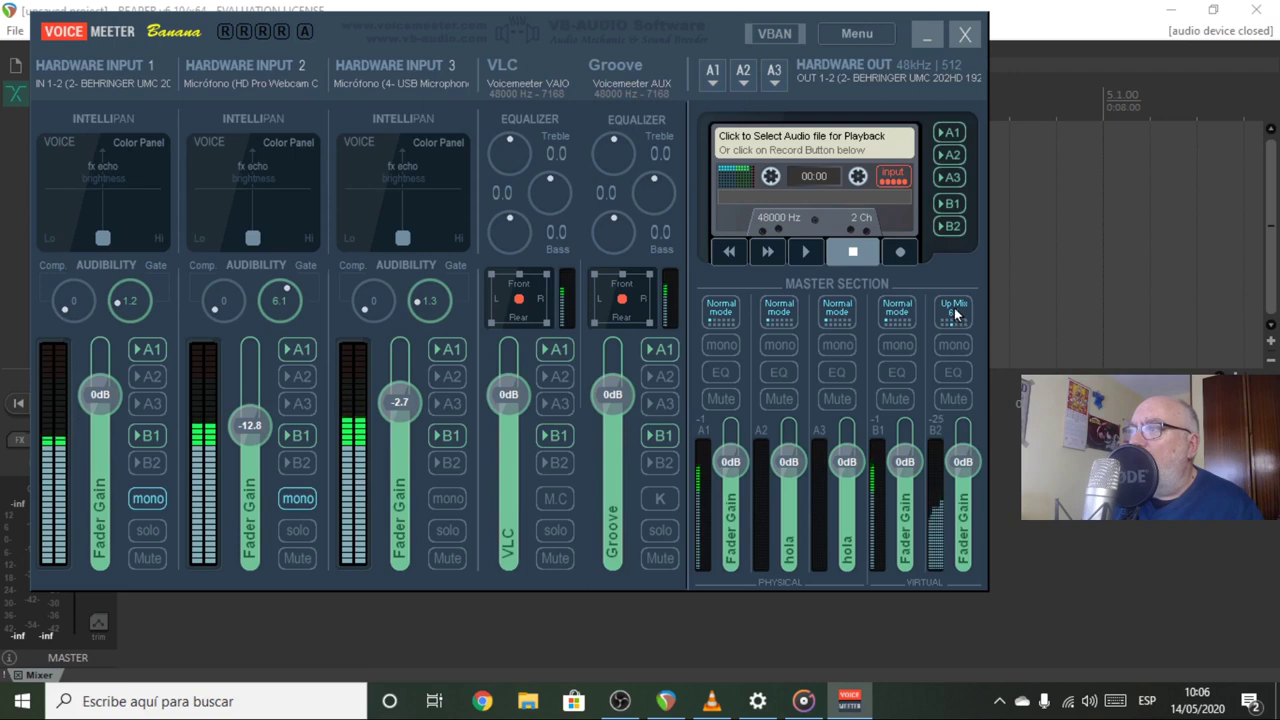
left_click(955, 316)
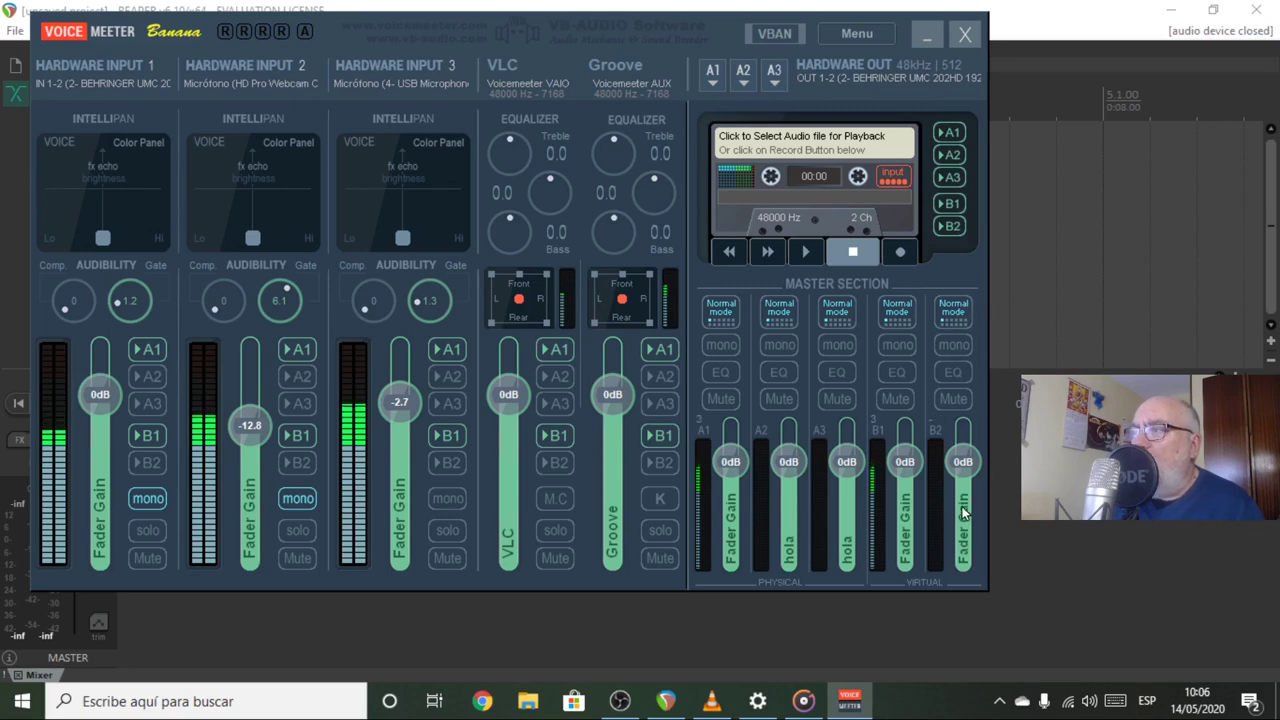
Step: Open Voicemeeter's System settings / Options and reposition the window so the webcam overlay does not cover it
left_click(853, 36)
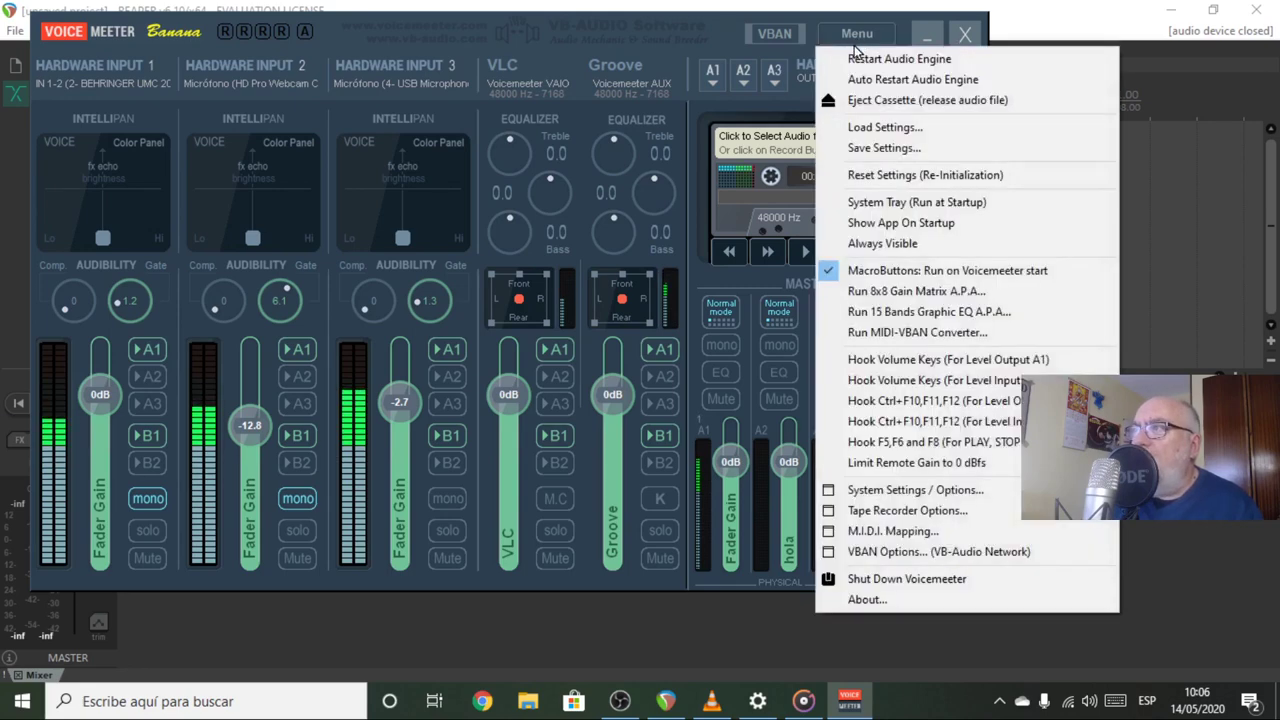
left_click(903, 492)
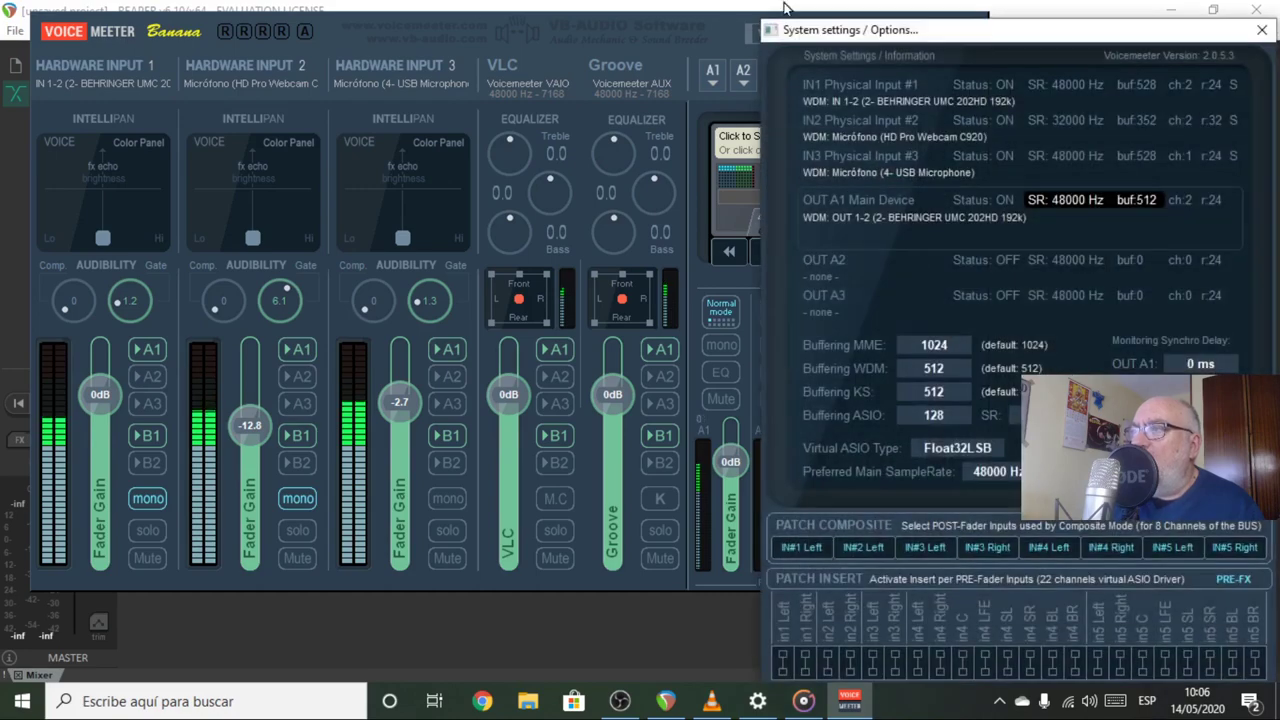
left_click_drag(973, 34, 555, 16)
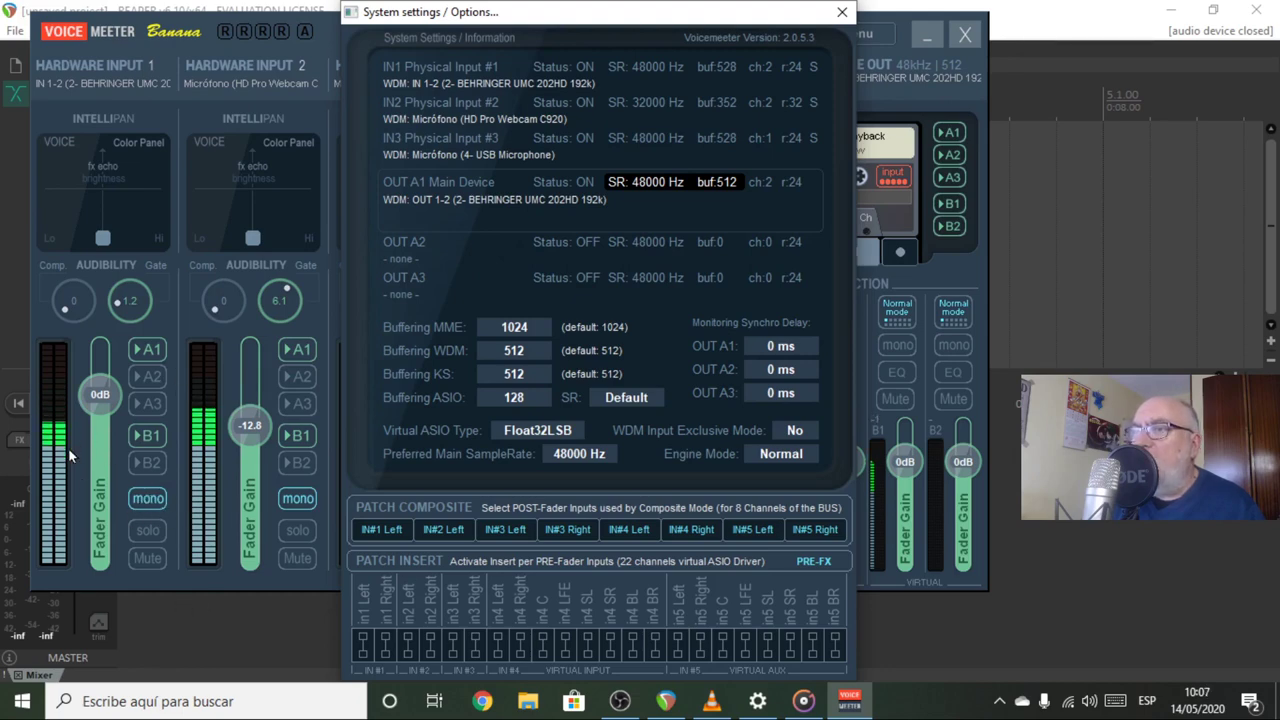
Step: Turn off mono on Hardware Input 2 and enable the patch inserts for the left and right channels of in1 through in5
left_click(298, 502)
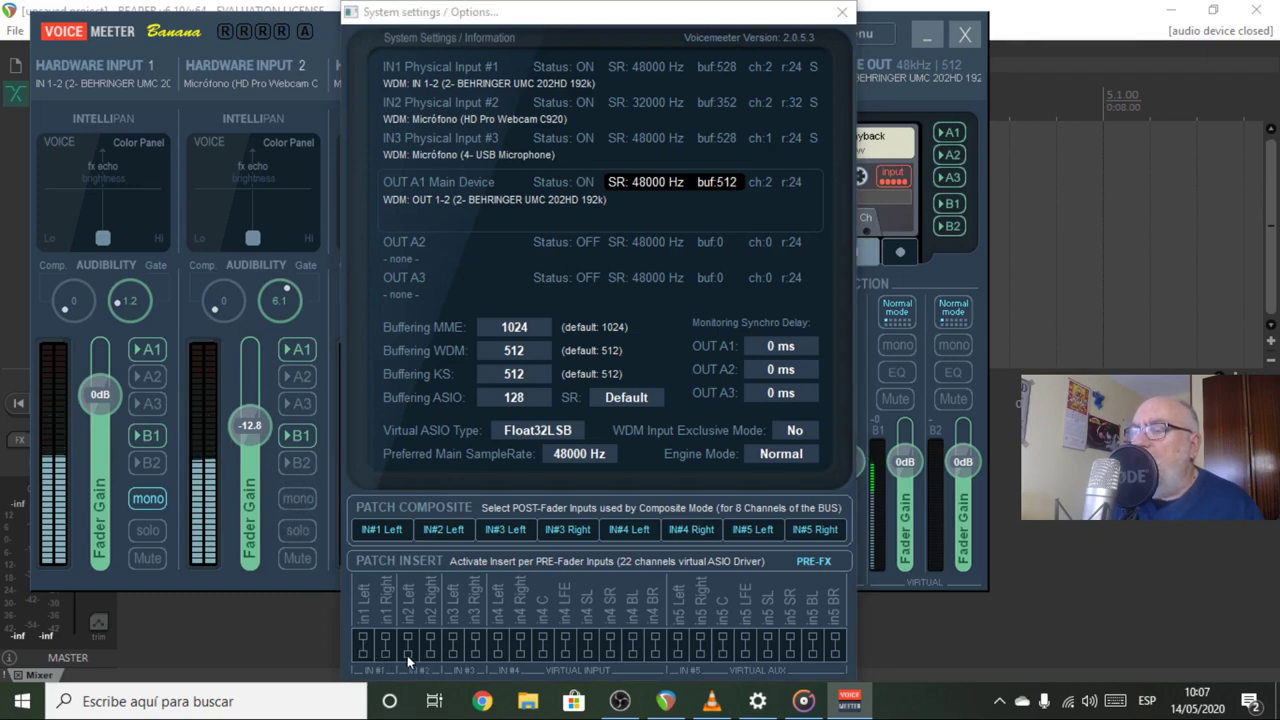
left_click(363, 642)
left_click(386, 642)
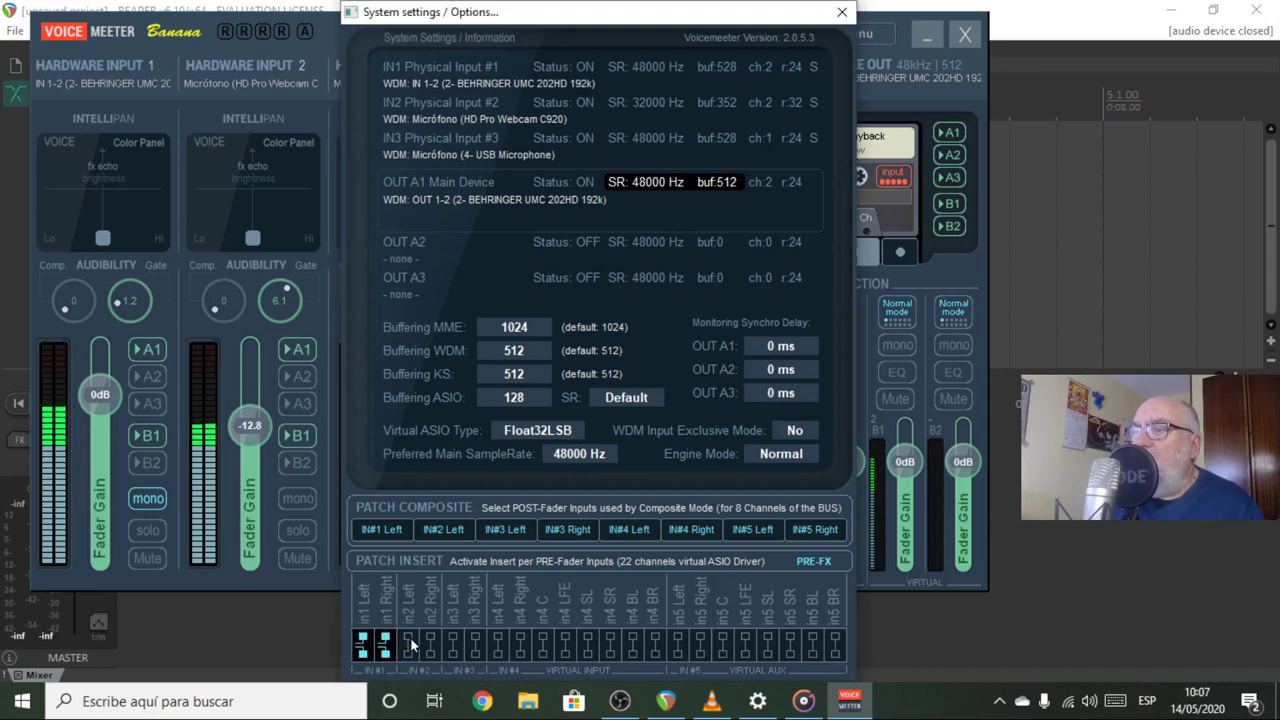
left_click(408, 642)
left_click(430, 642)
left_click(453, 642)
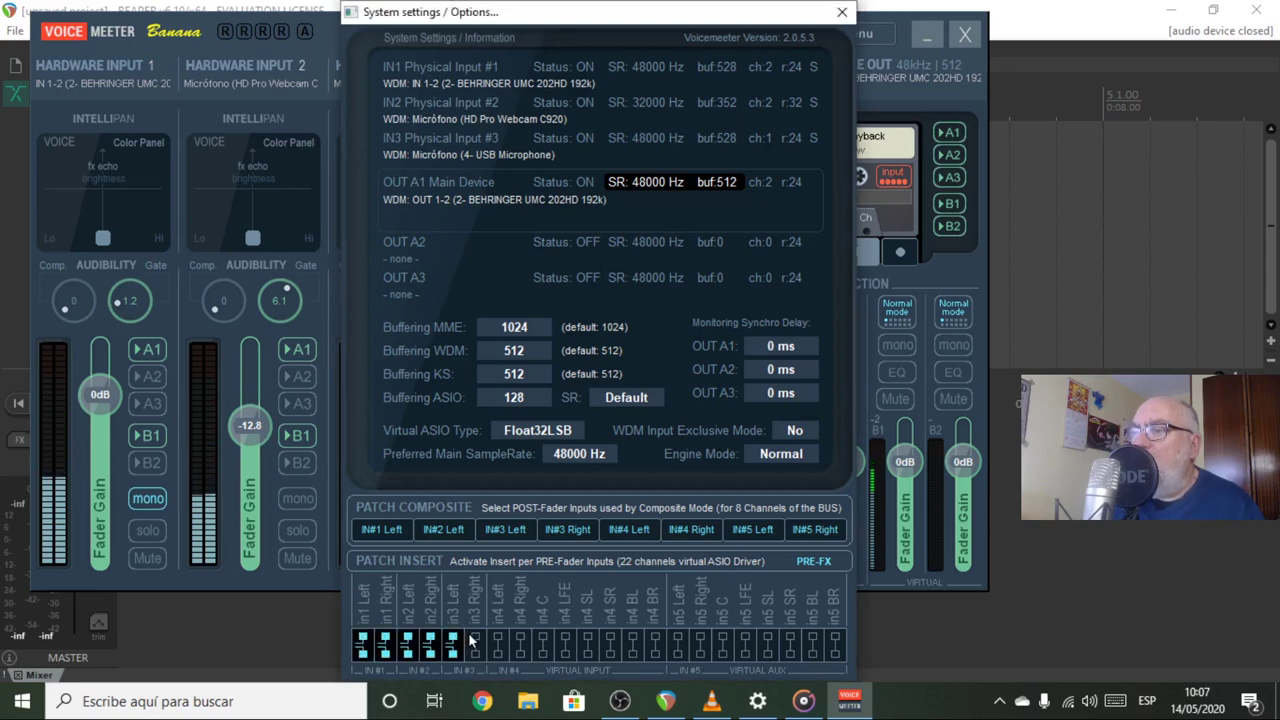
left_click(475, 642)
left_click(497, 642)
left_click(520, 642)
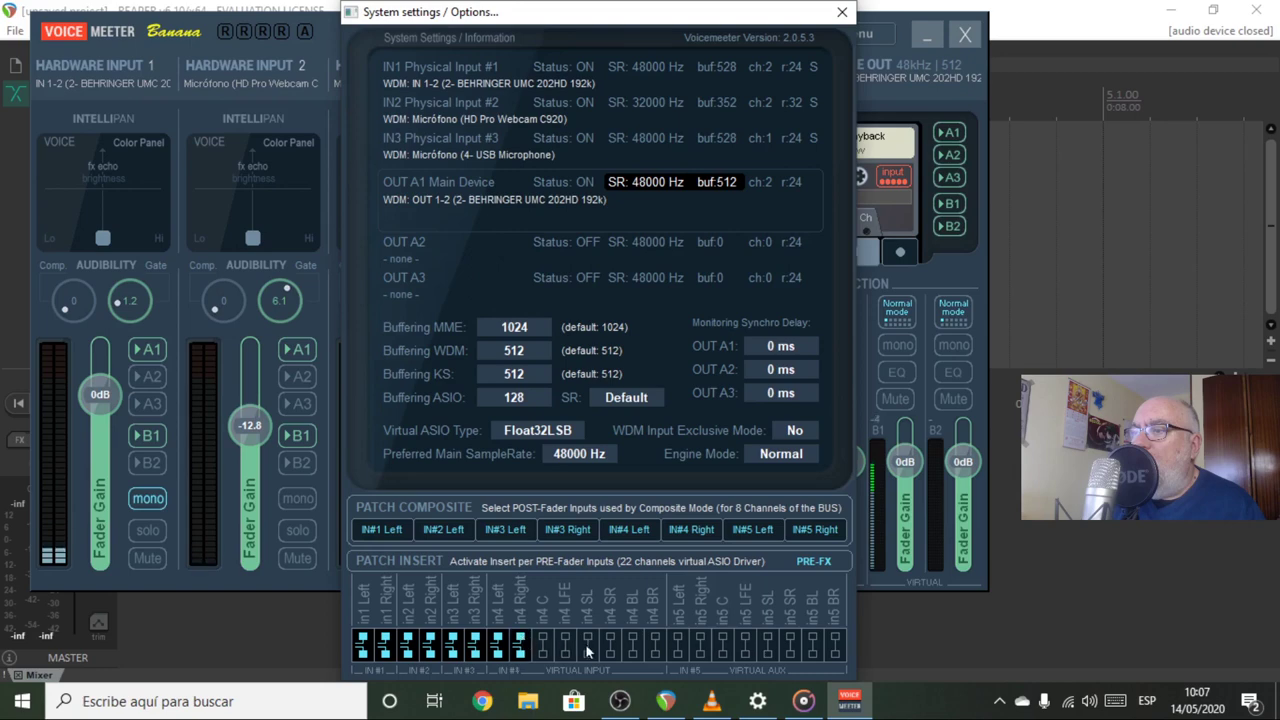
left_click(677, 642)
left_click(700, 642)
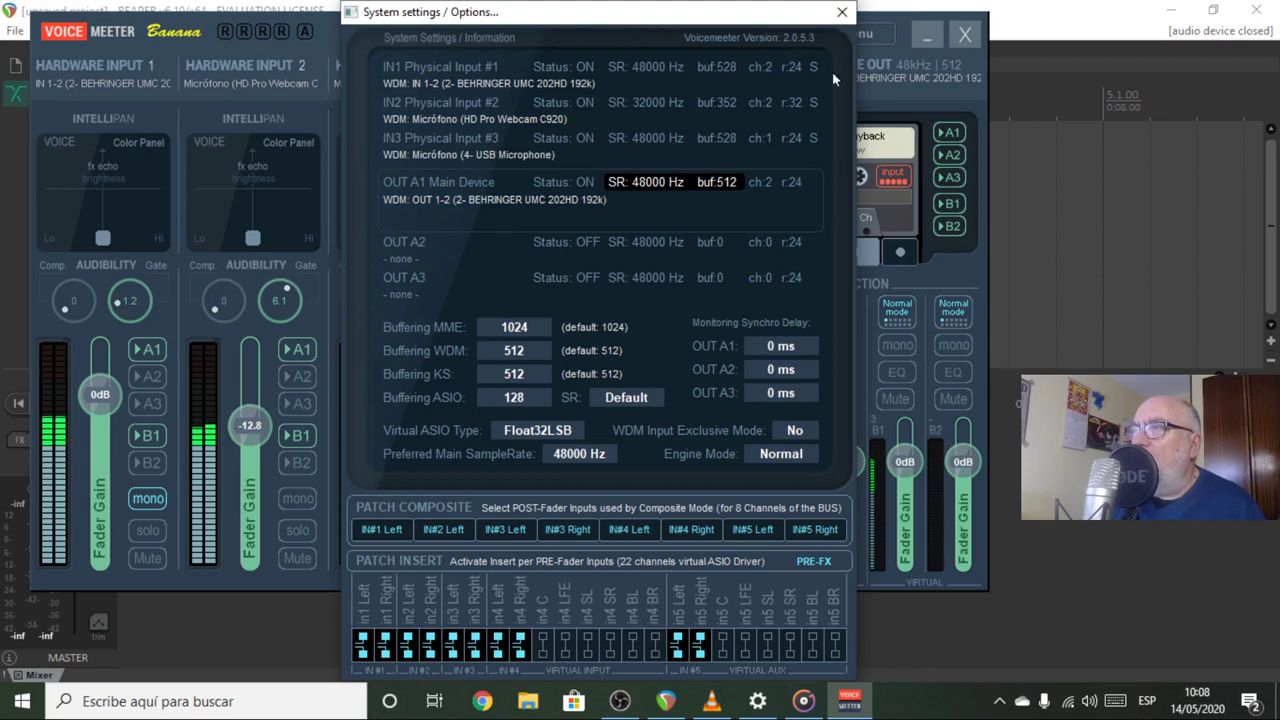
left_click(842, 12)
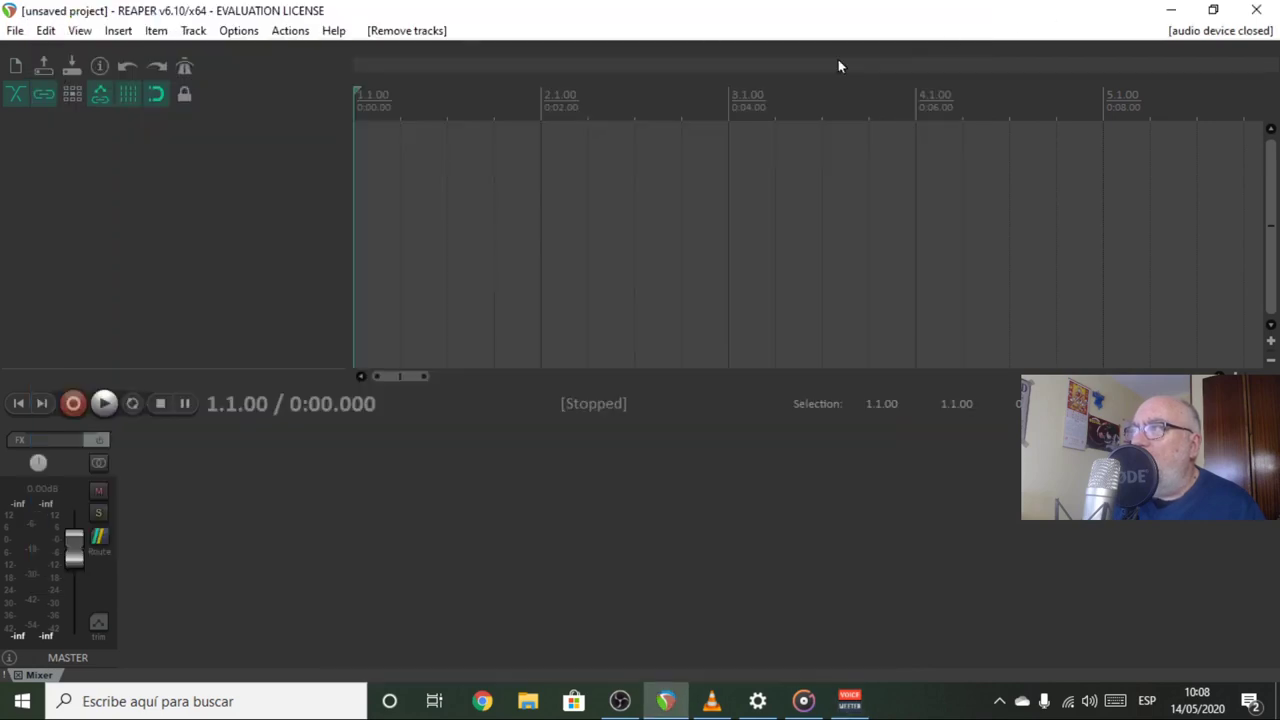
Step: Set the ASIO driver to Voicemeeter Insert Virtual ASIO in REAPER's audio device preferences
left_click(238, 31)
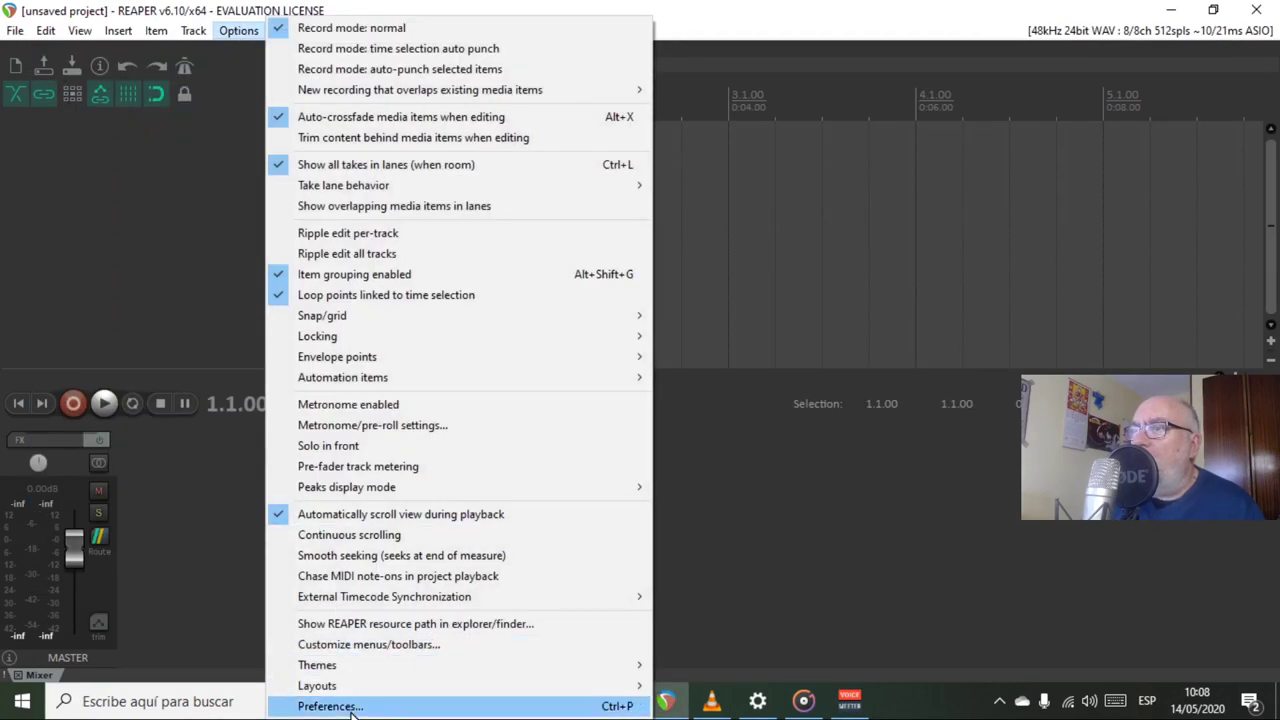
left_click(314, 703)
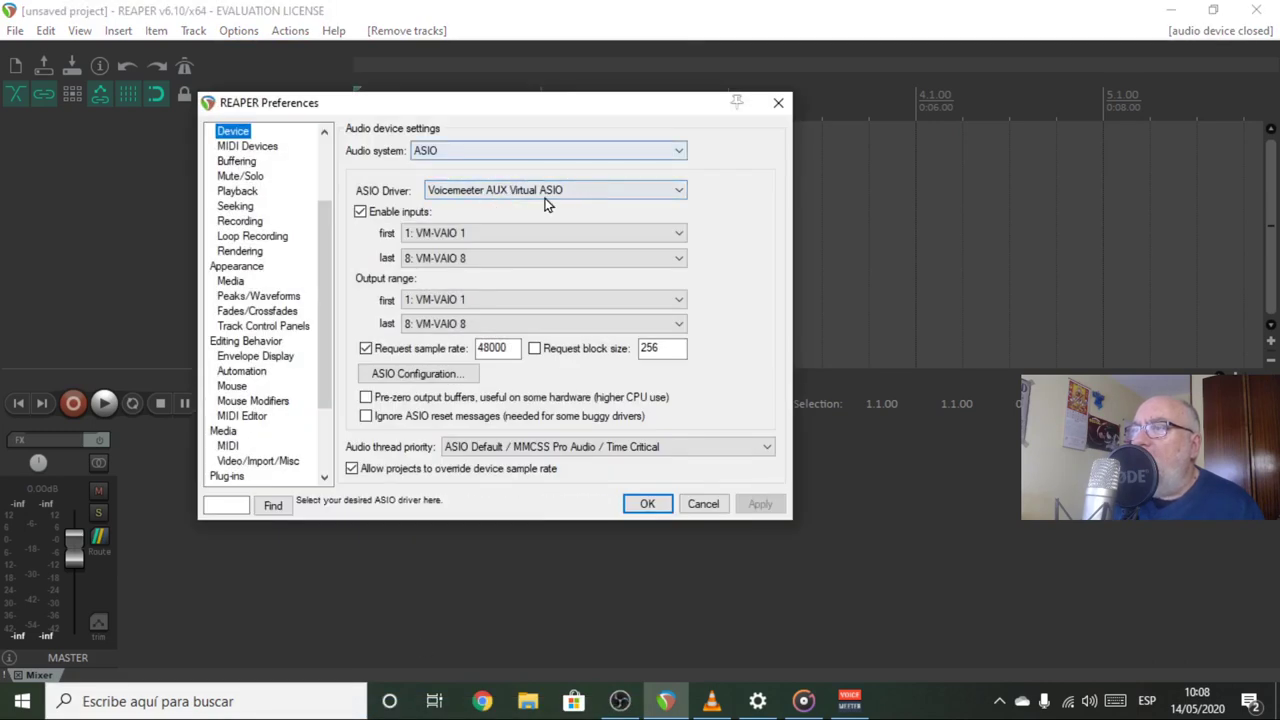
left_click(514, 199)
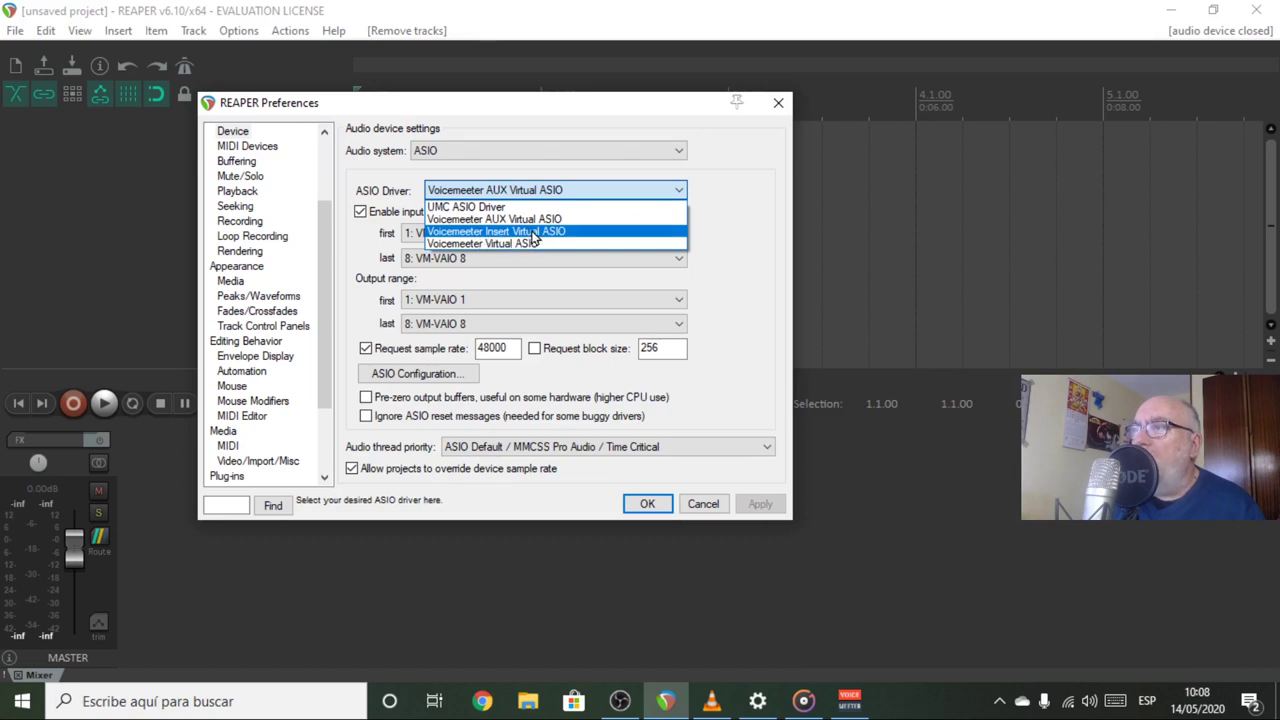
left_click(533, 231)
Step: Extend both the input and output ranges to 22: IN#5 BR as the last channel and apply the preferences
left_click(680, 258)
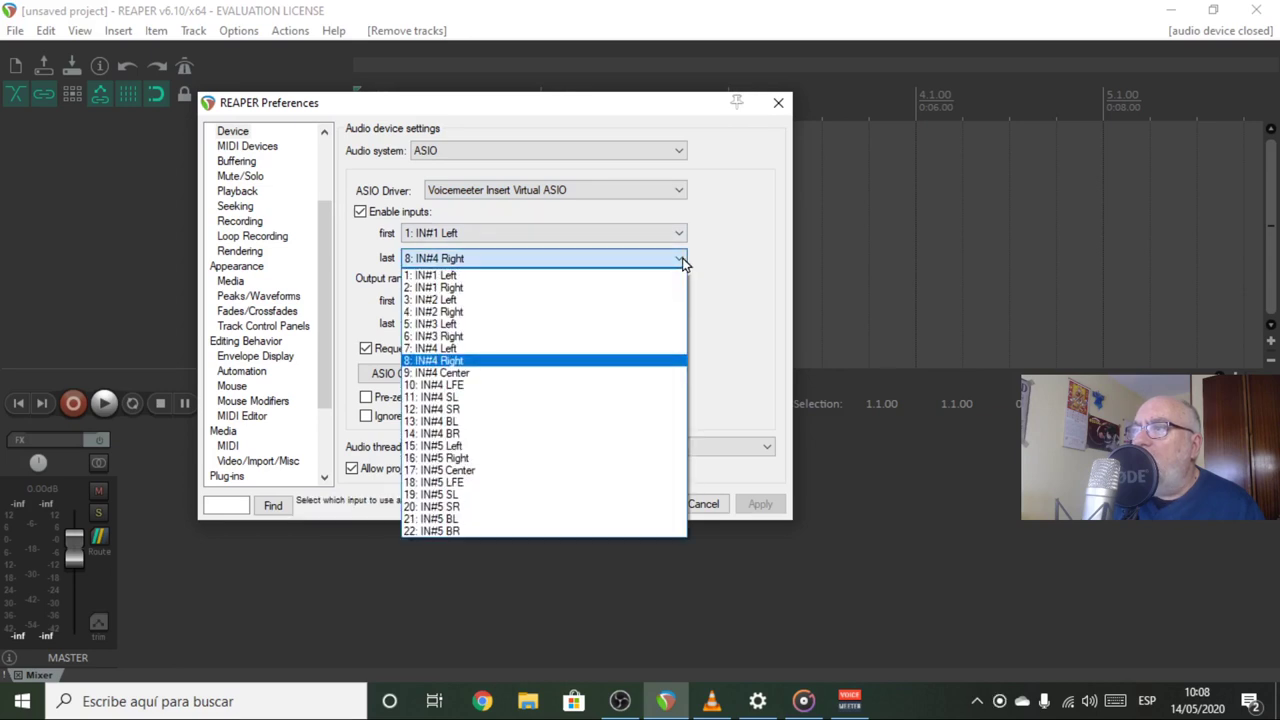
left_click(471, 531)
left_click(678, 324)
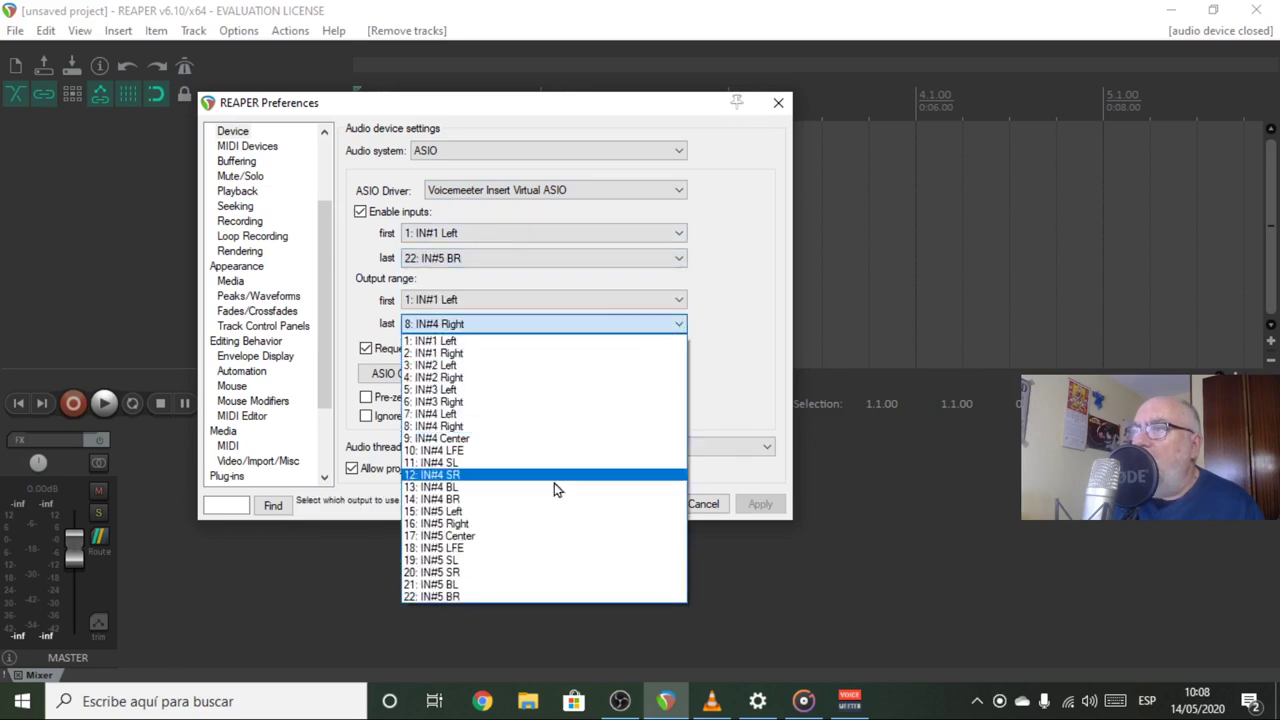
left_click(467, 596)
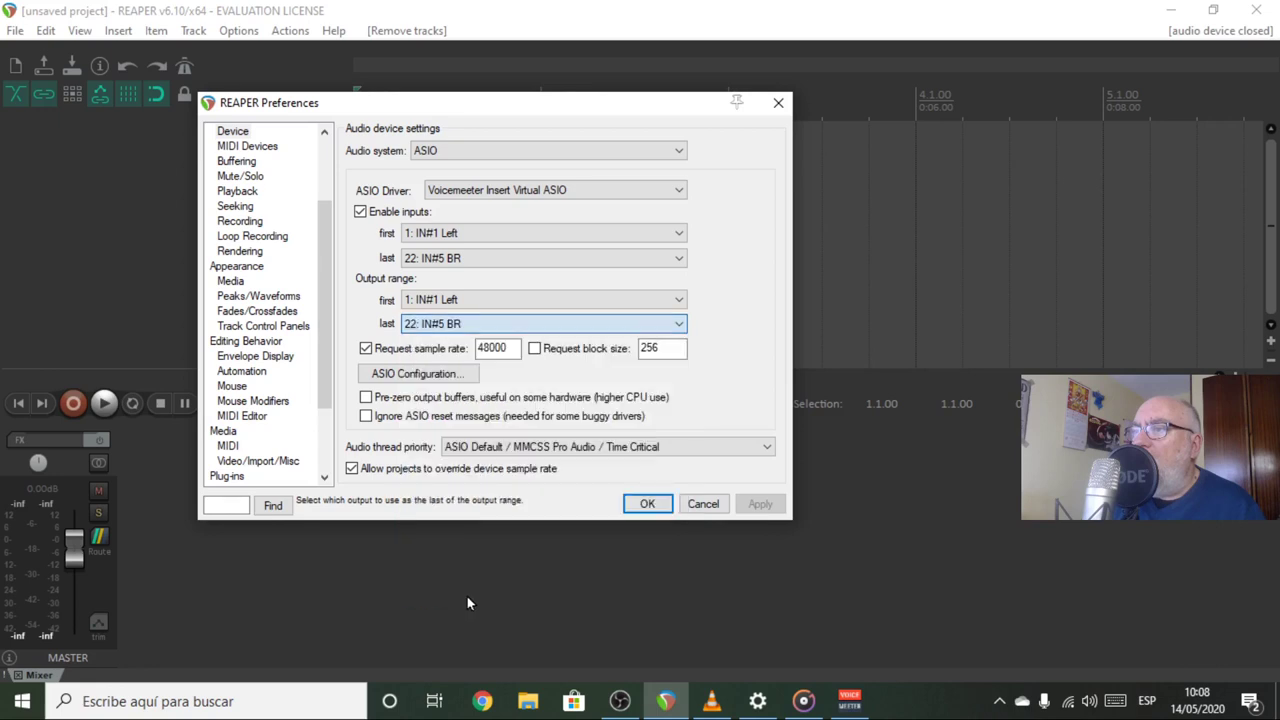
left_click(679, 233)
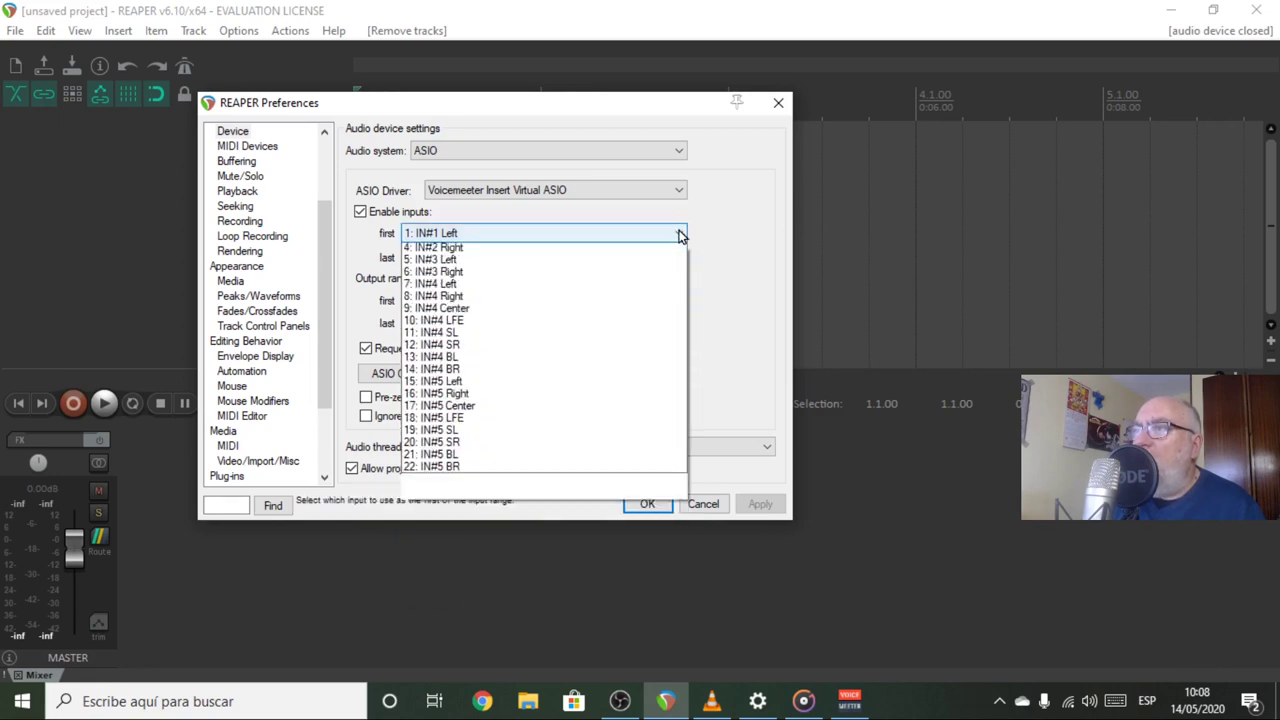
left_click(679, 233)
left_click(680, 259)
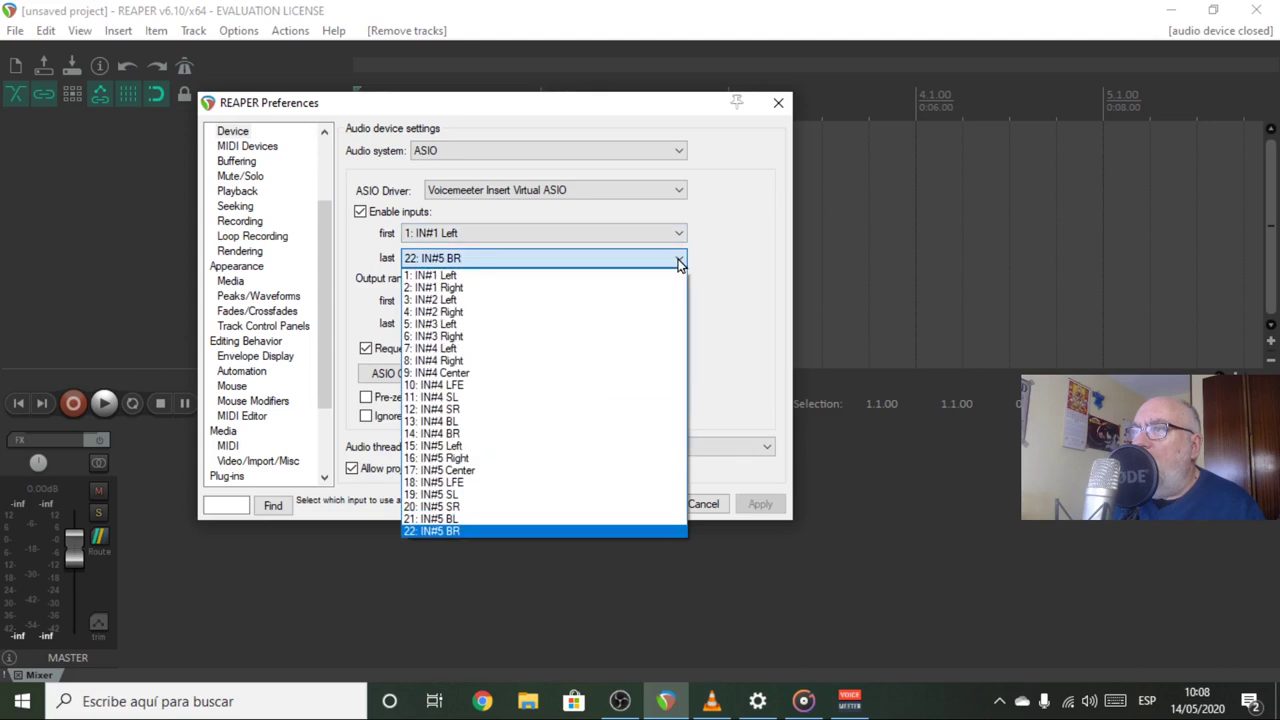
left_click(681, 260)
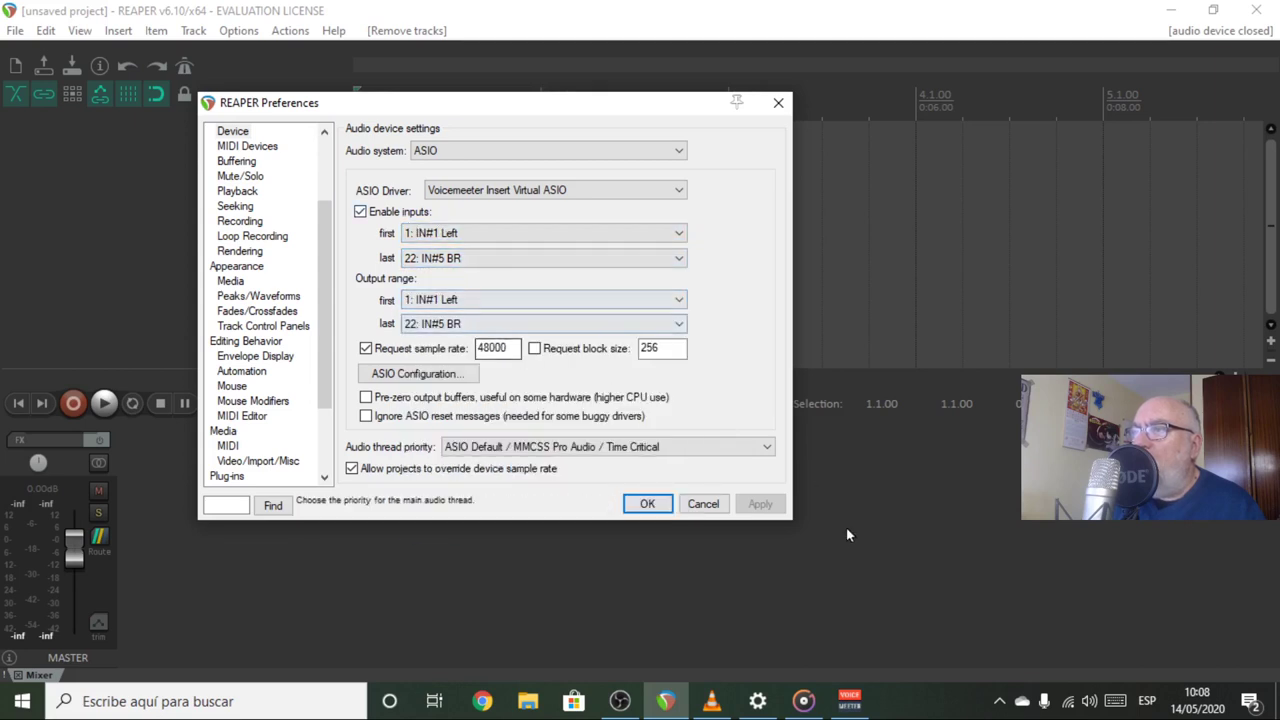
left_click(645, 503)
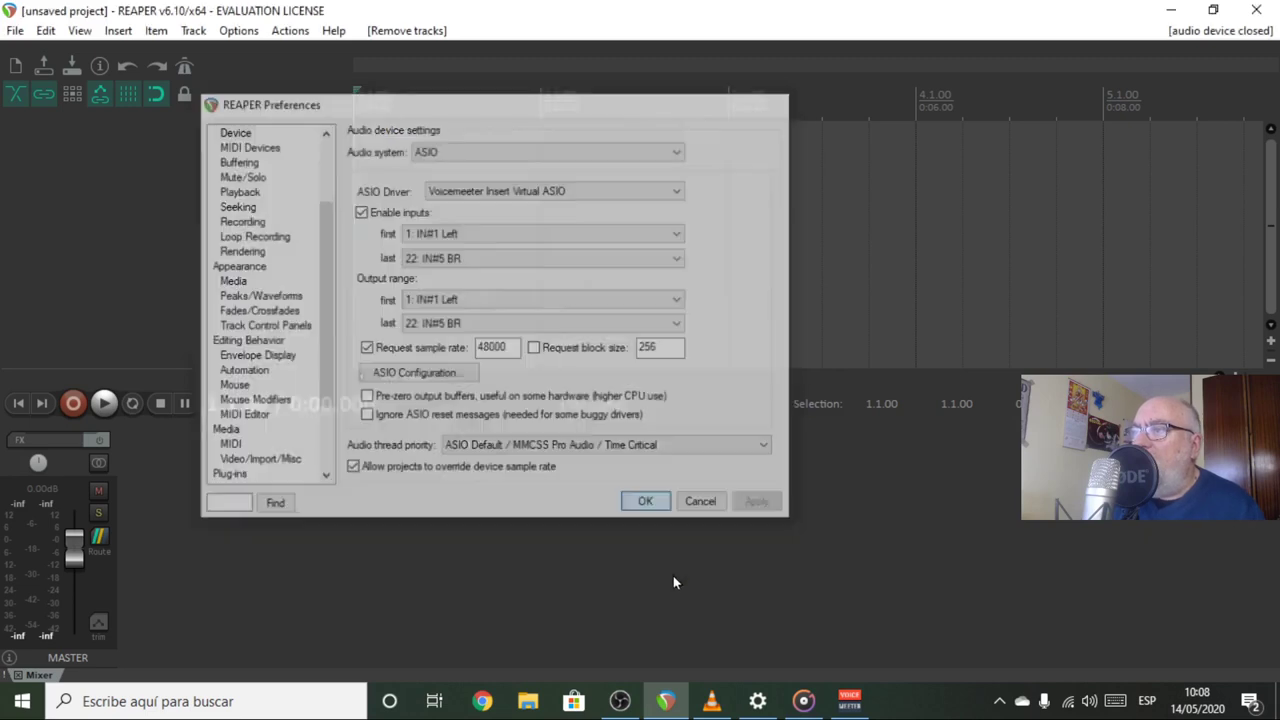
Step: Insert a first track and set its recording input to the stereo pair IN#1 Left / IN#1 Right
right_click(124, 128)
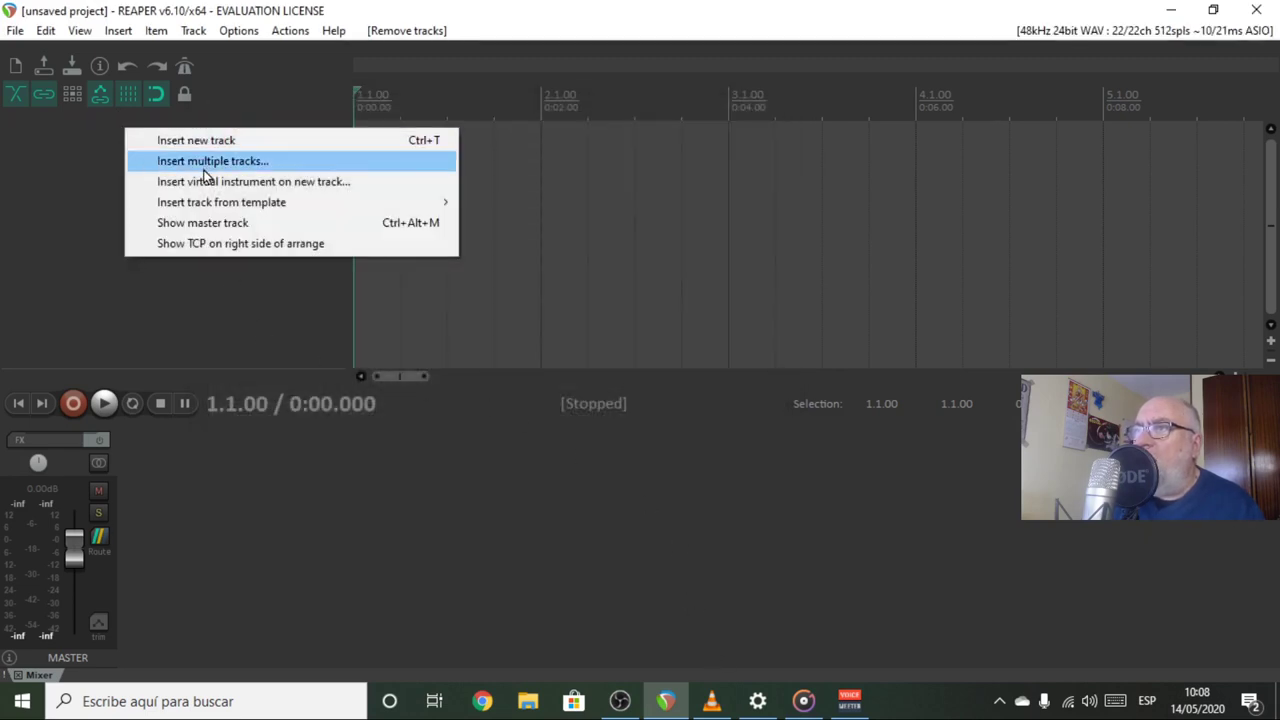
left_click(203, 141)
left_click(186, 164)
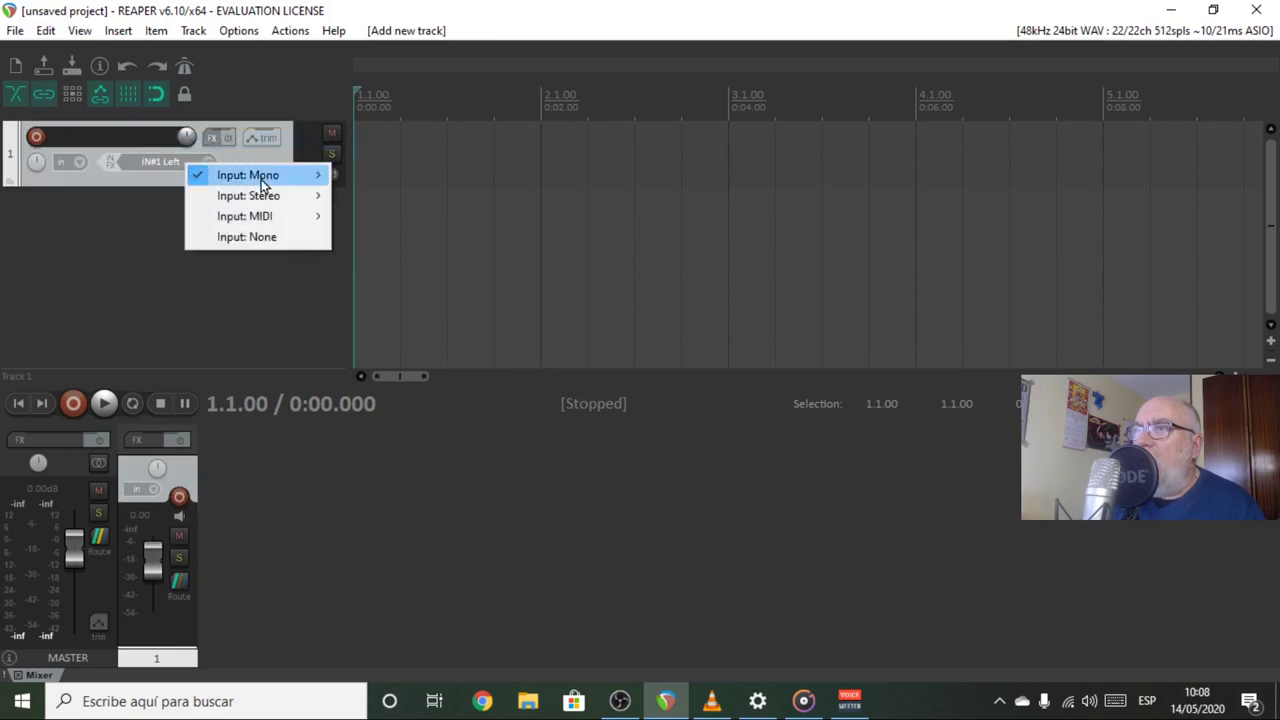
mouse_move(256, 196)
left_click(459, 45)
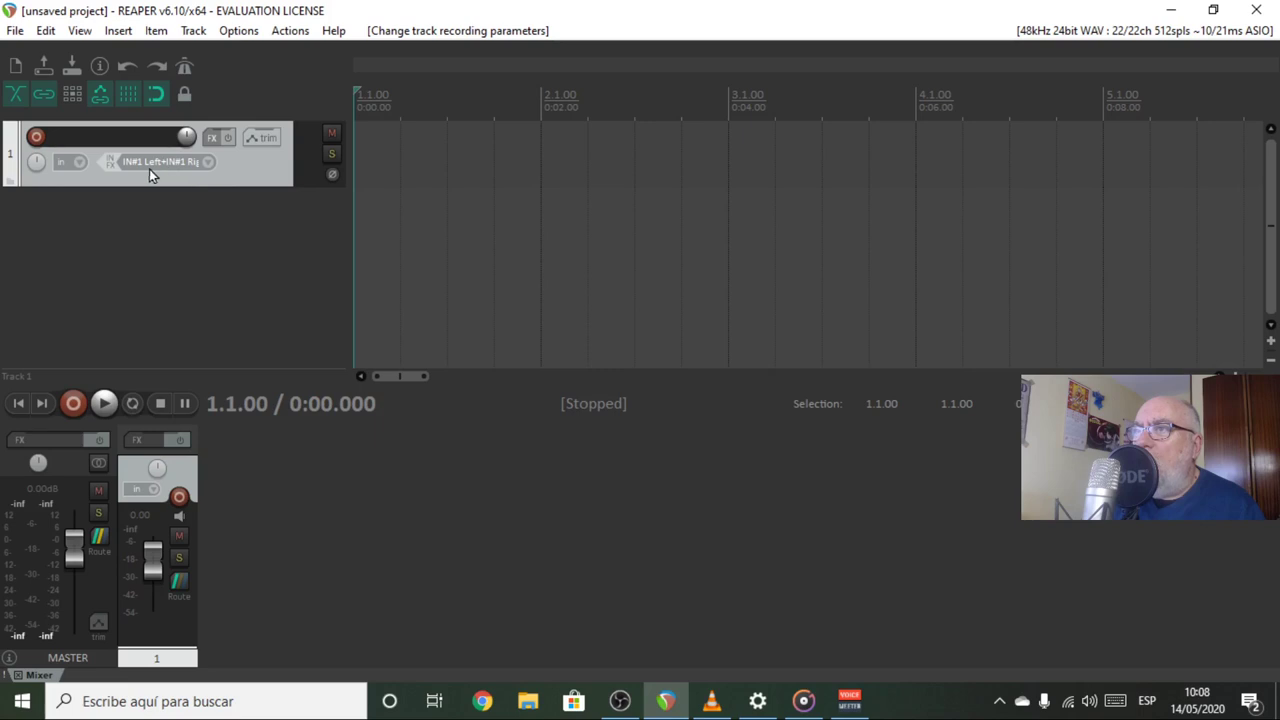
Step: Insert a second track and set its recording input to the stereo pair IN#2 Left / IN#2 Right
right_click(190, 219)
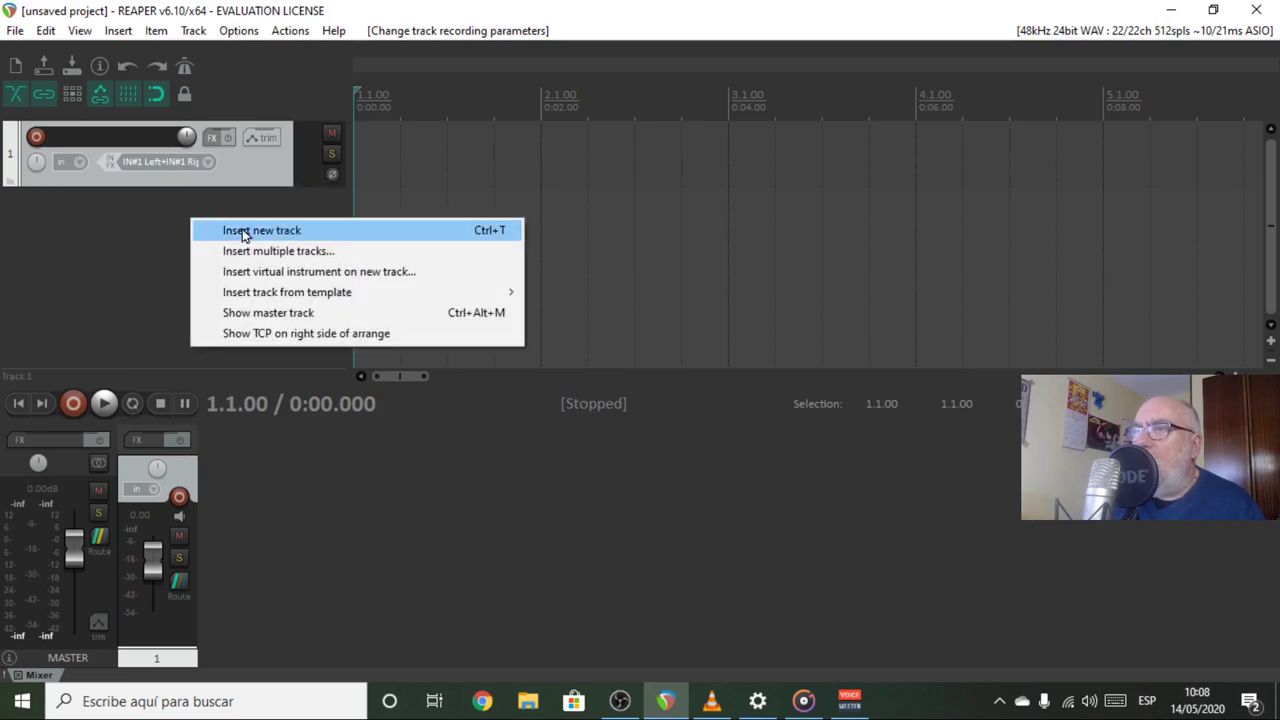
left_click(252, 229)
left_click(193, 229)
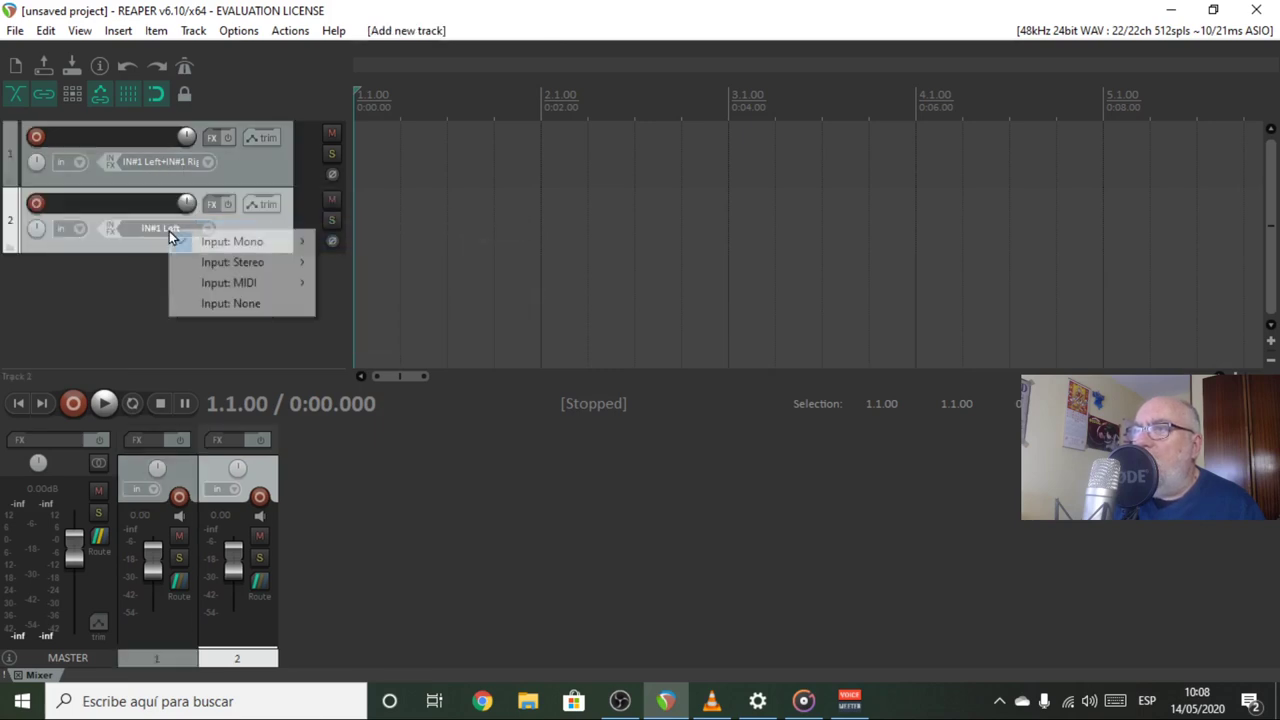
mouse_move(235, 262)
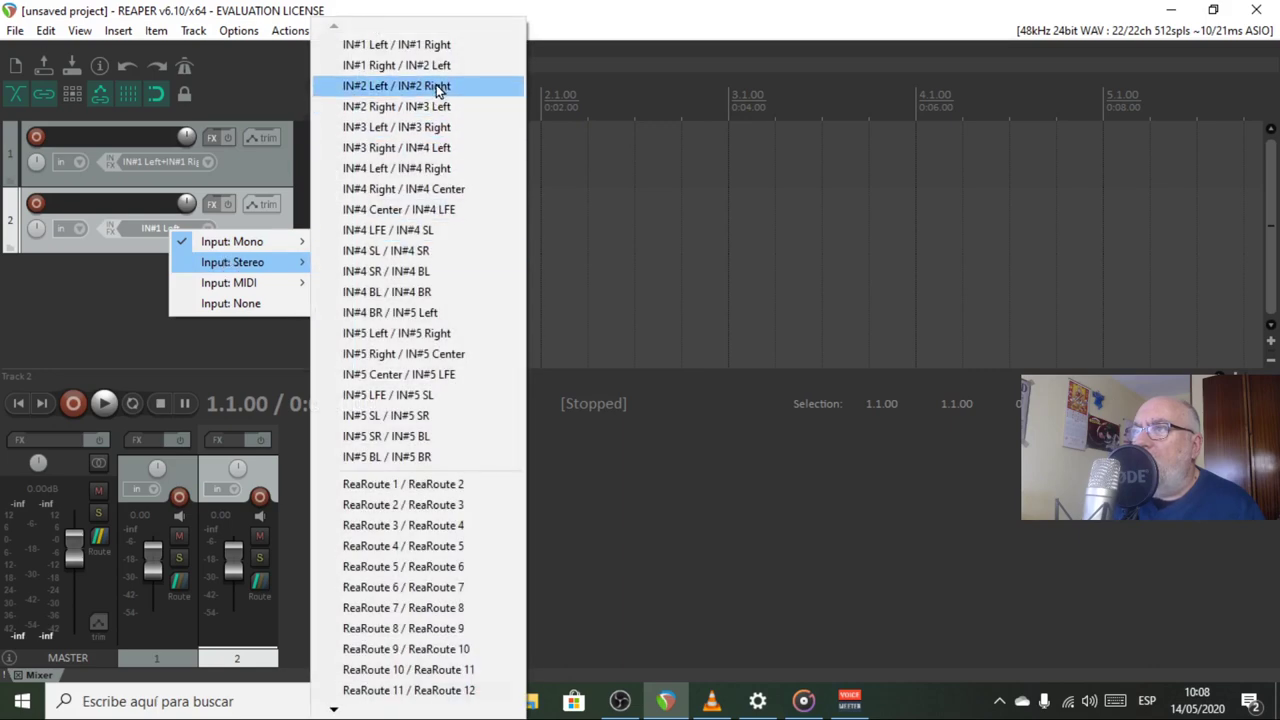
left_click(447, 90)
Step: Insert a third track and set its recording input to the stereo pair IN#3 Left / IN#3 Right
right_click(195, 272)
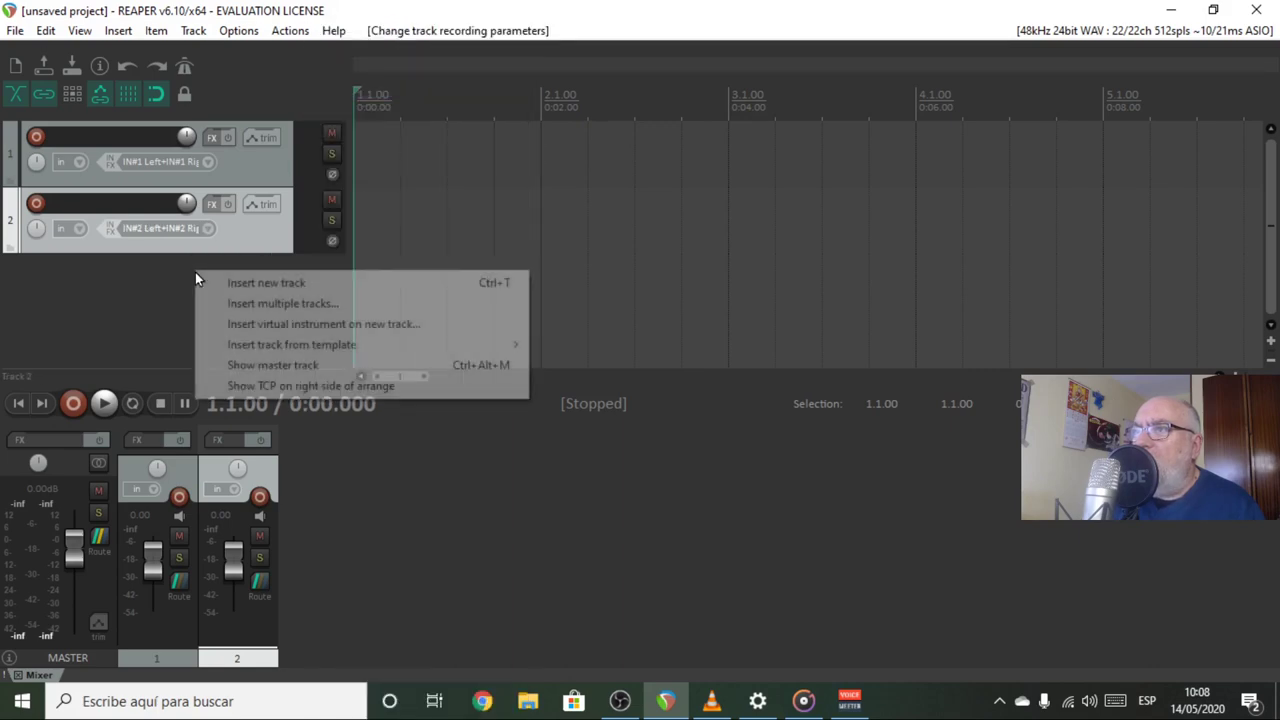
left_click(259, 305)
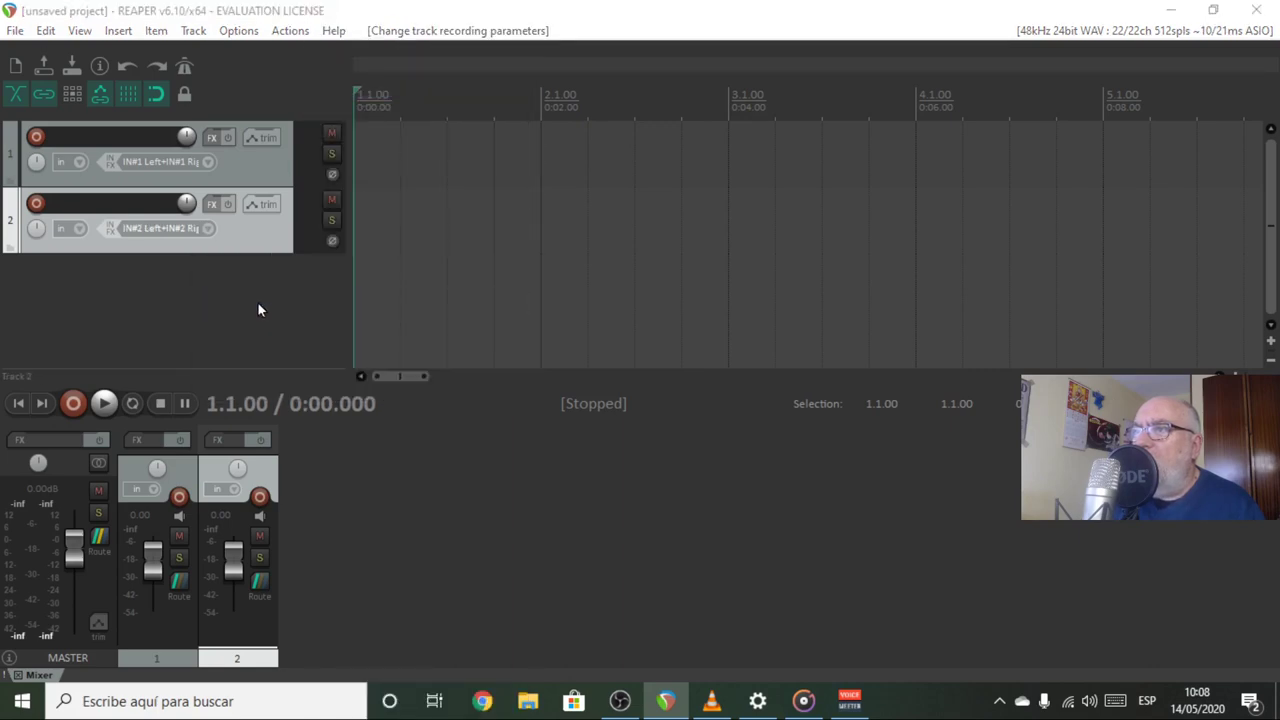
right_click(164, 298)
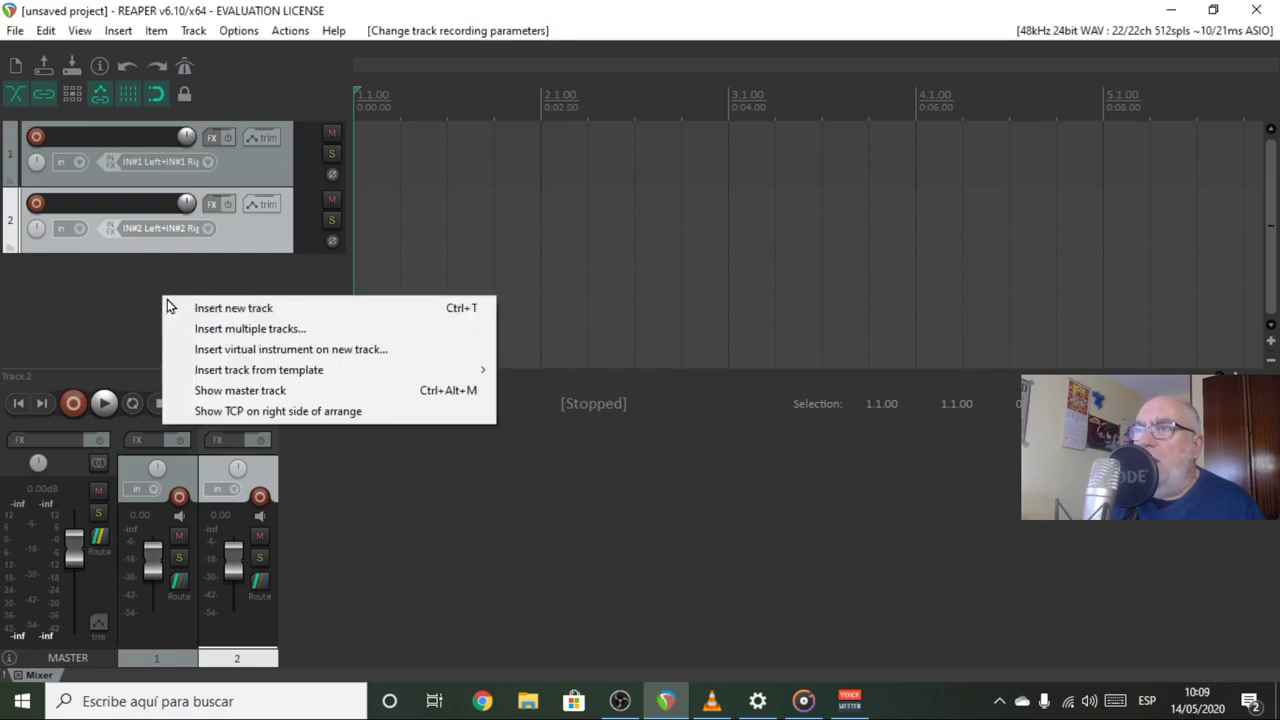
left_click(225, 313)
left_click(171, 296)
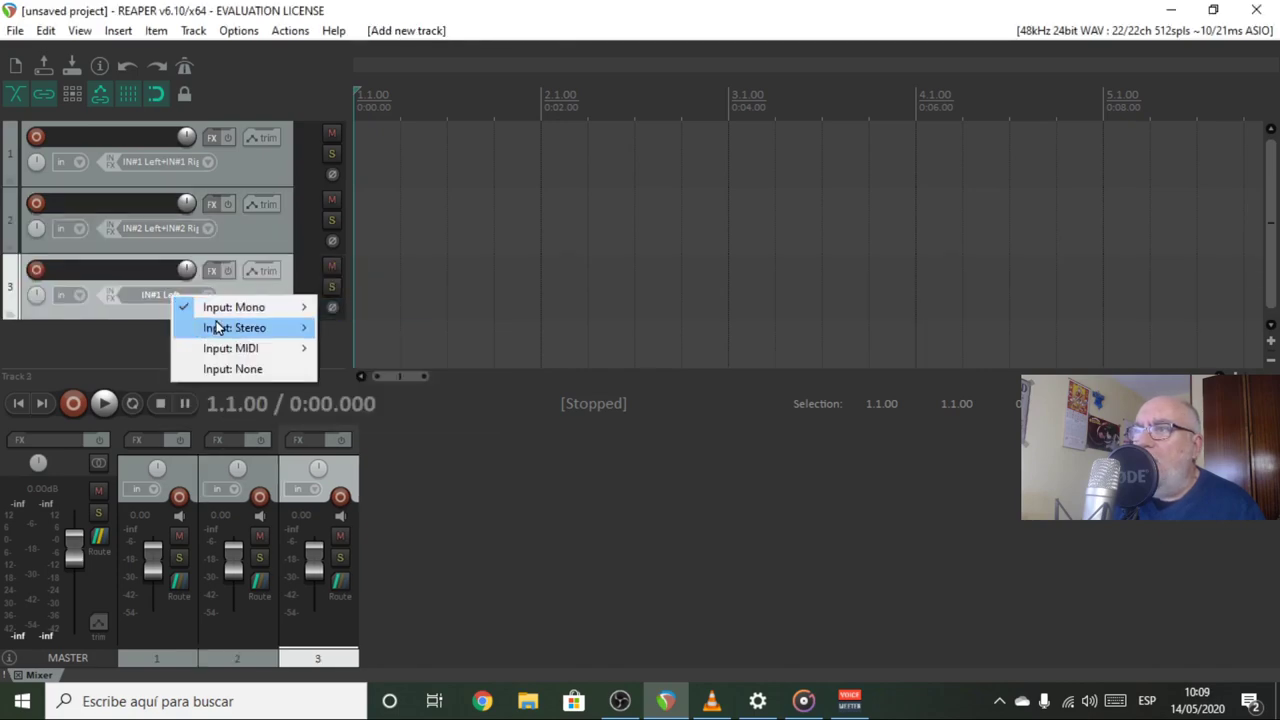
mouse_move(283, 338)
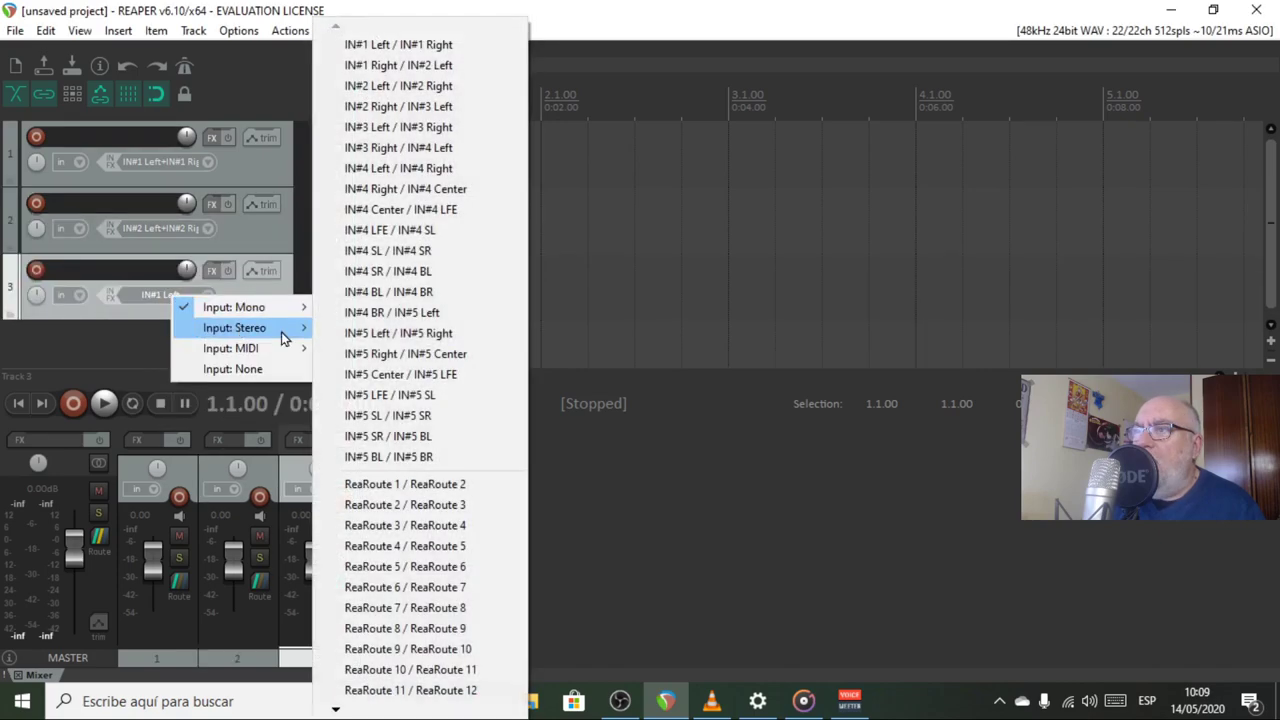
left_click(455, 128)
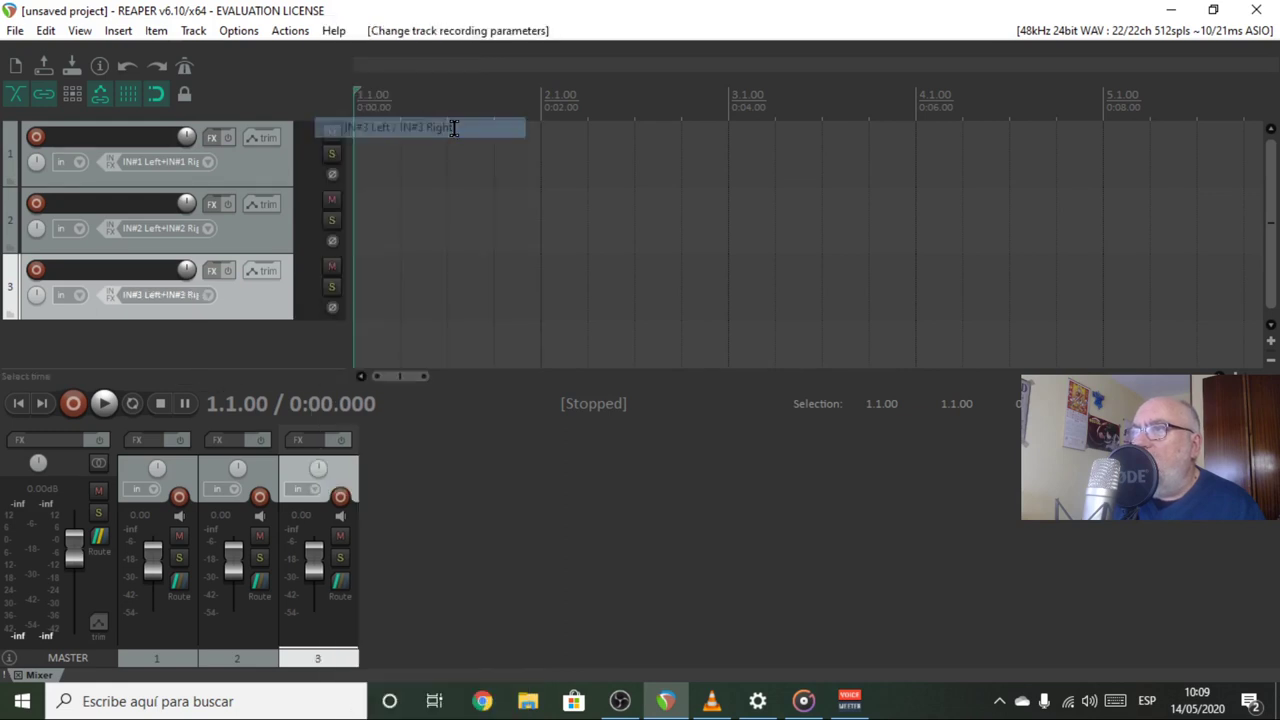
Step: Insert a fourth track and set its recording input to the stereo pair IN#4 Left / IN#4 Right
right_click(171, 335)
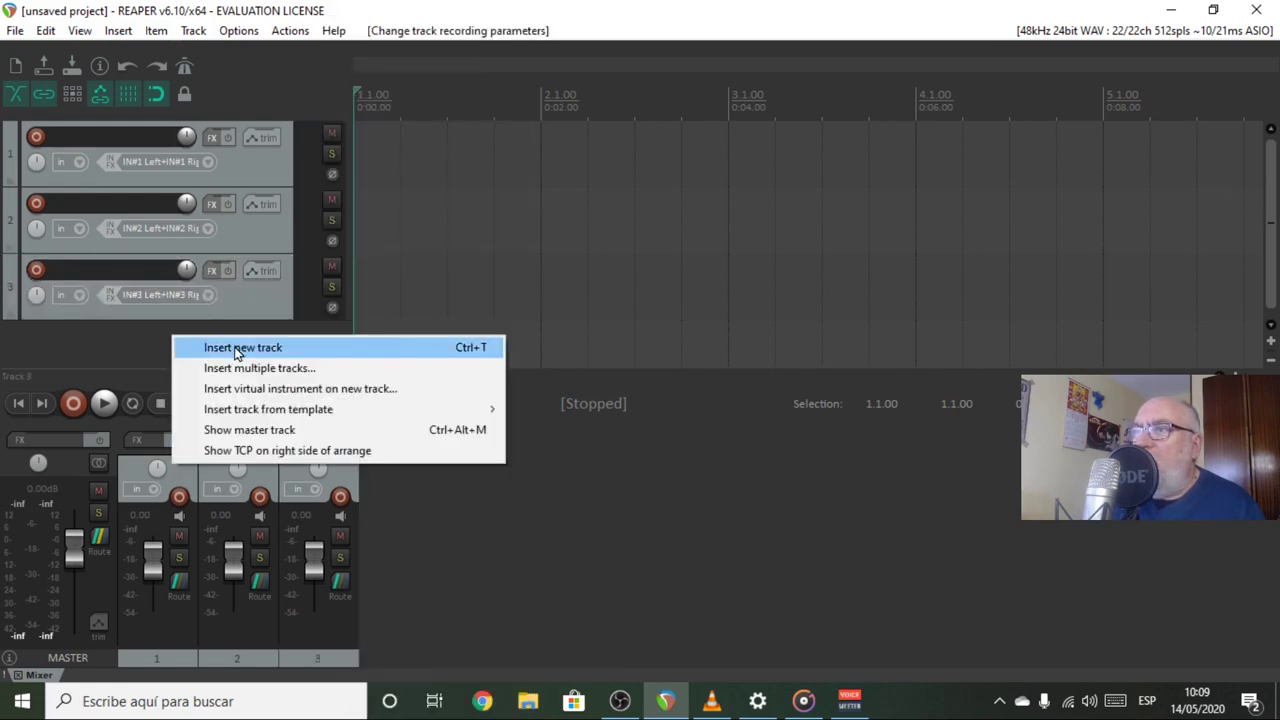
left_click(240, 349)
left_click(183, 342)
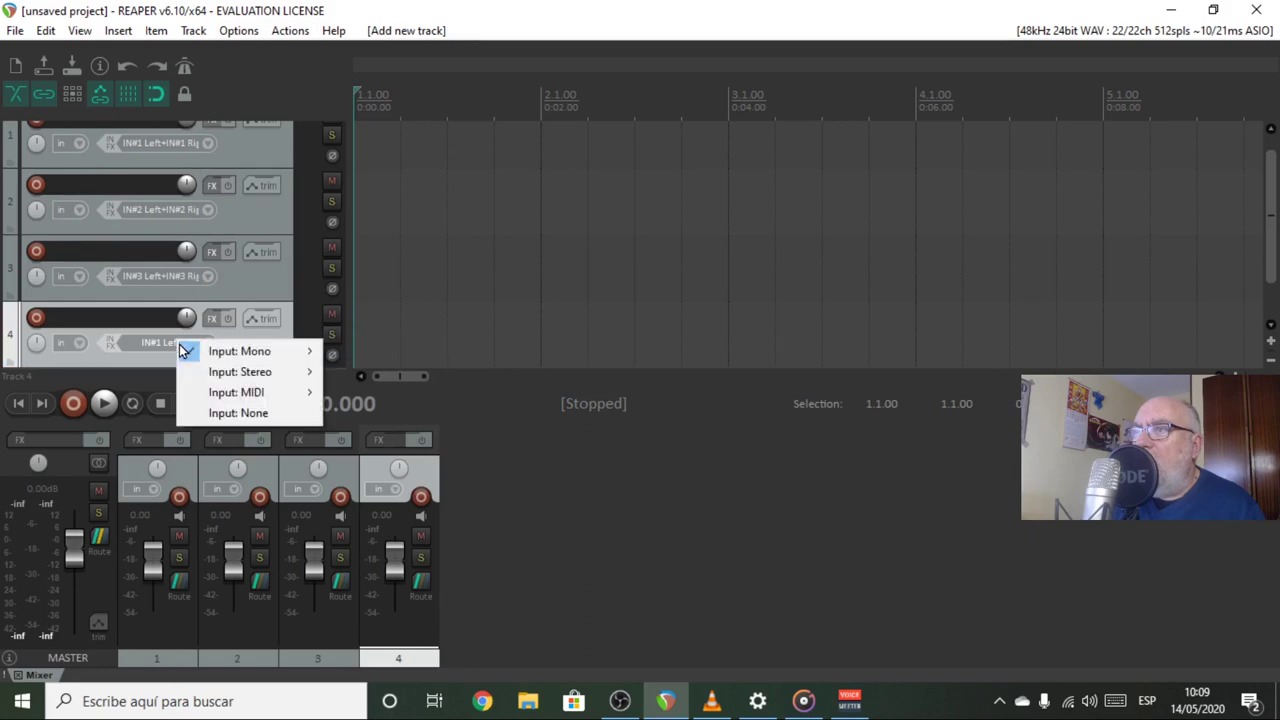
mouse_move(252, 372)
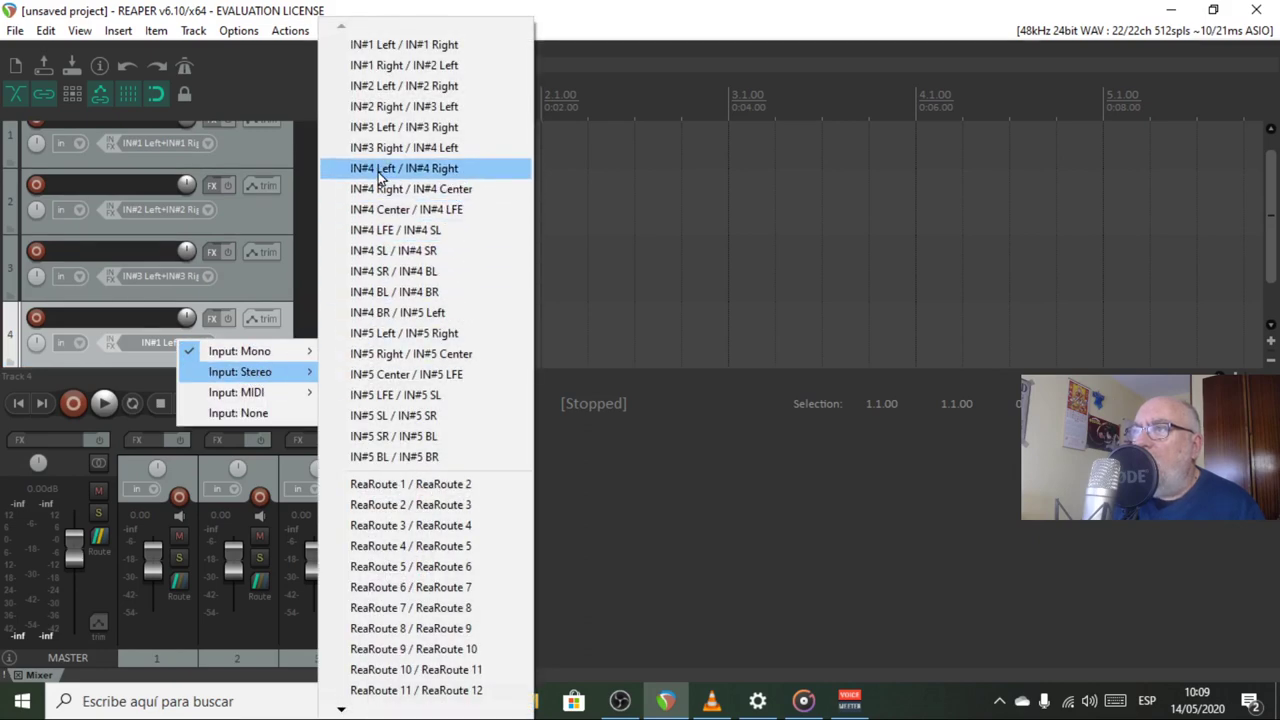
left_click(437, 170)
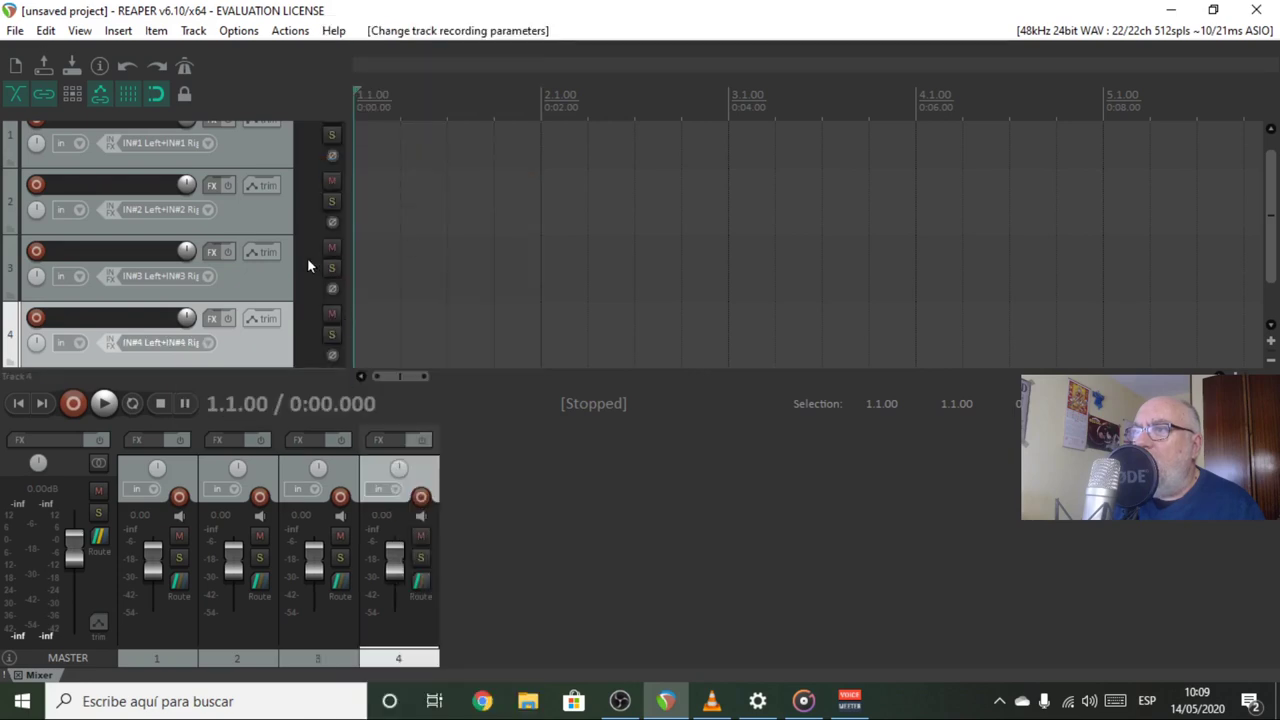
Step: Insert a fifth track and set its recording input to the stereo pair IN#5 Left / IN#5 Right
scroll(307, 266, "down", 1)
right_click(214, 330)
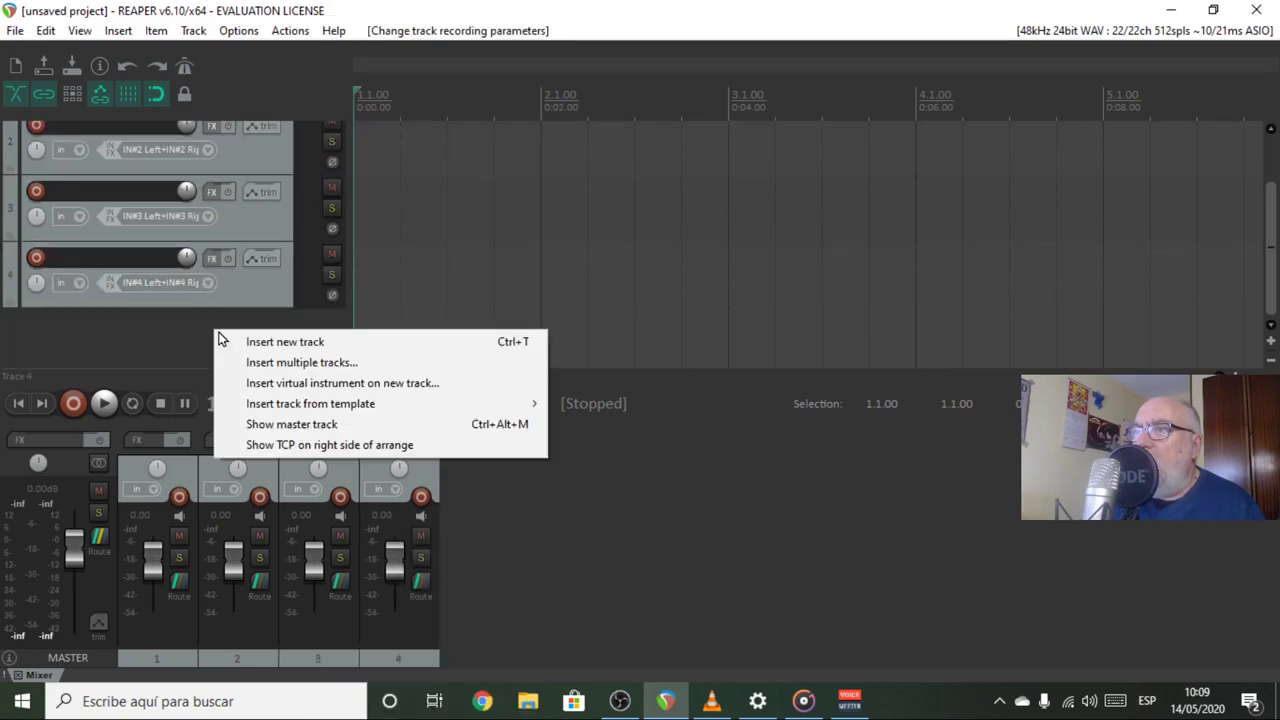
left_click(270, 341)
left_click(157, 344)
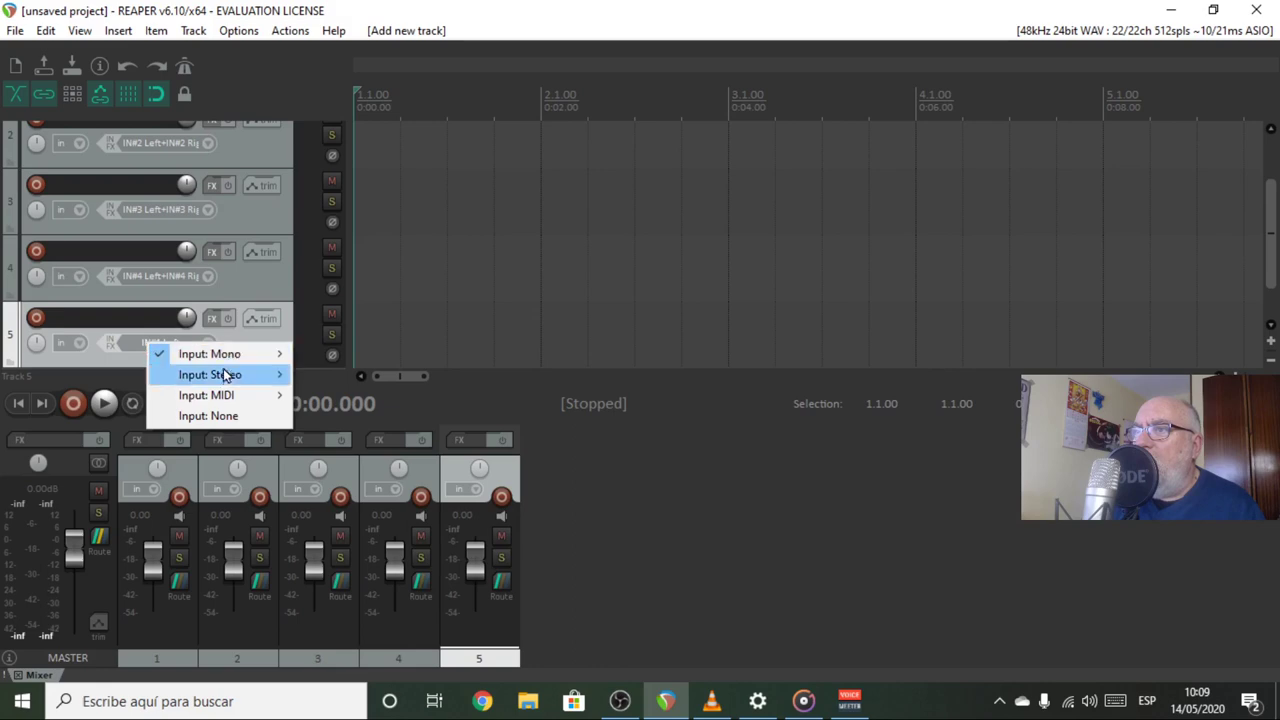
mouse_move(226, 374)
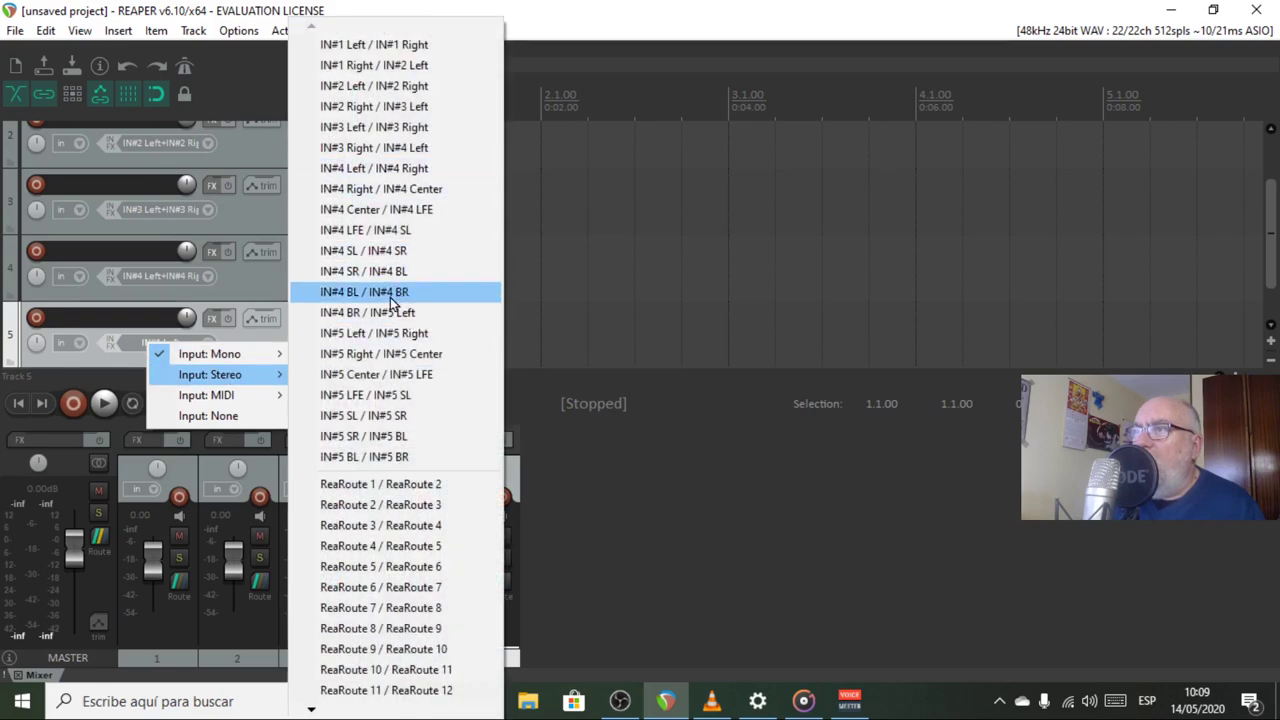
left_click(362, 338)
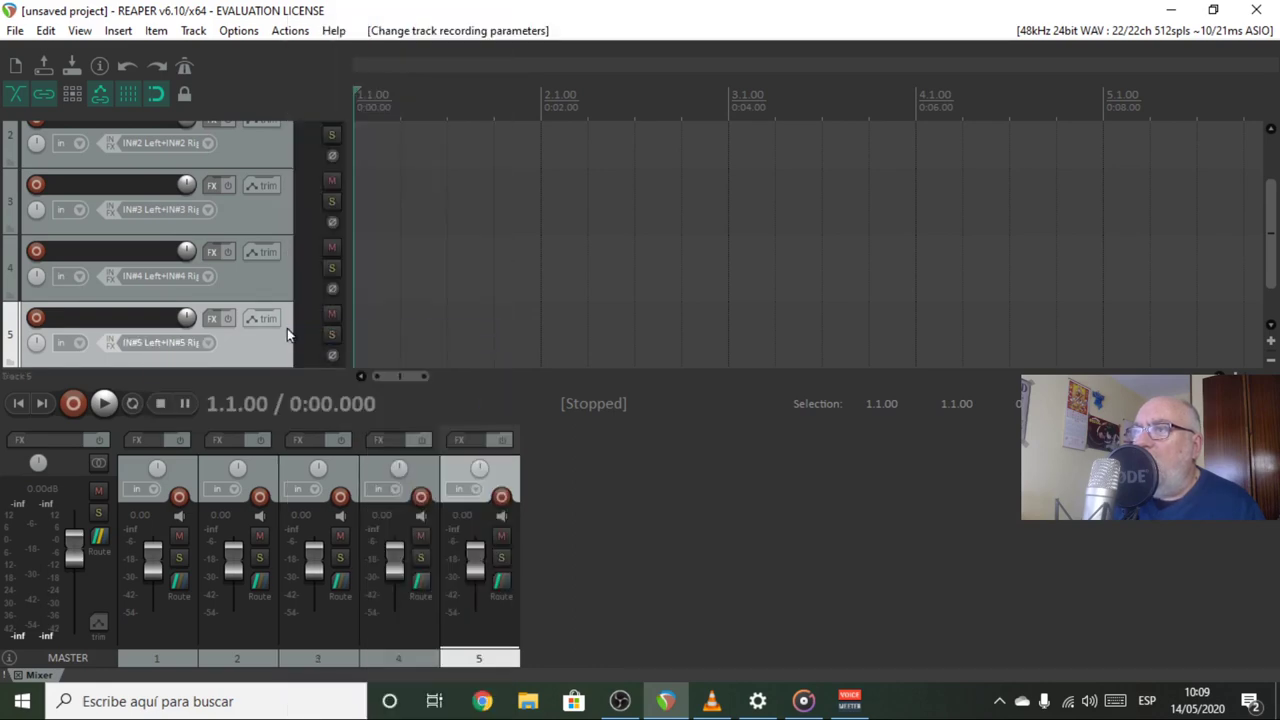
Step: Arm all five tracks for recording, from track 1 through track 5
scroll(216, 274, "up", 2)
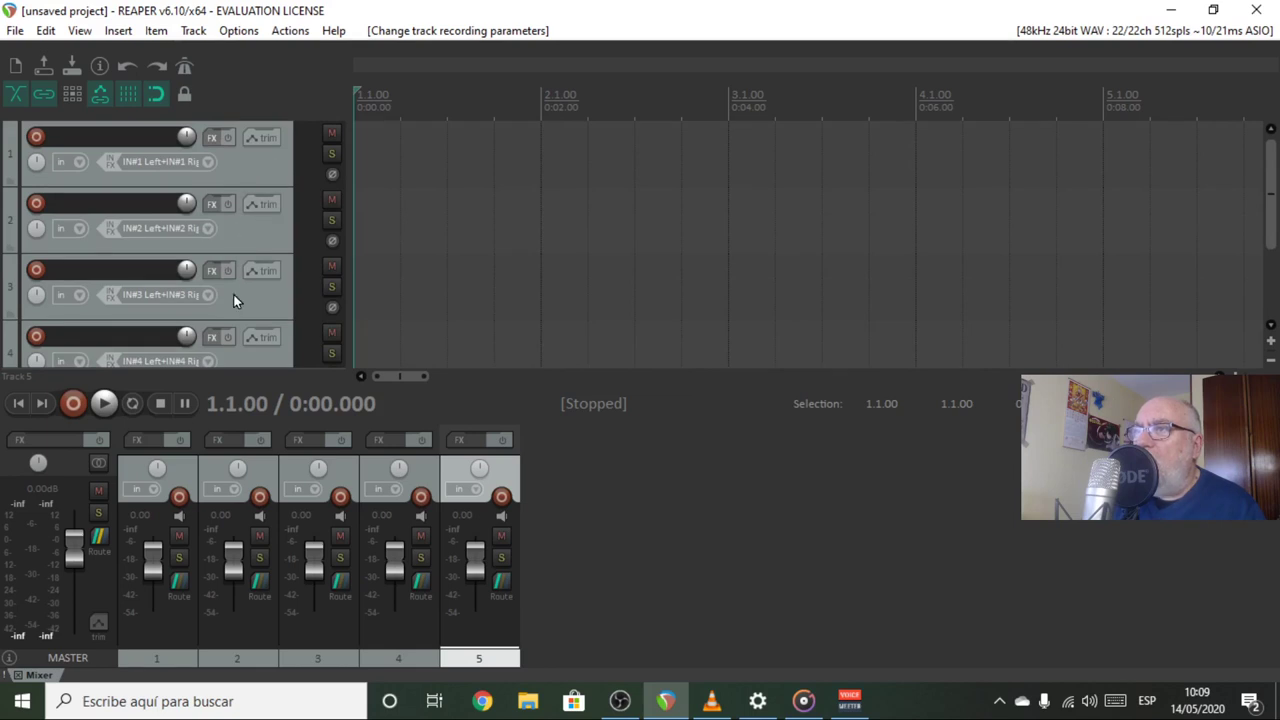
scroll(238, 294, "down", 3)
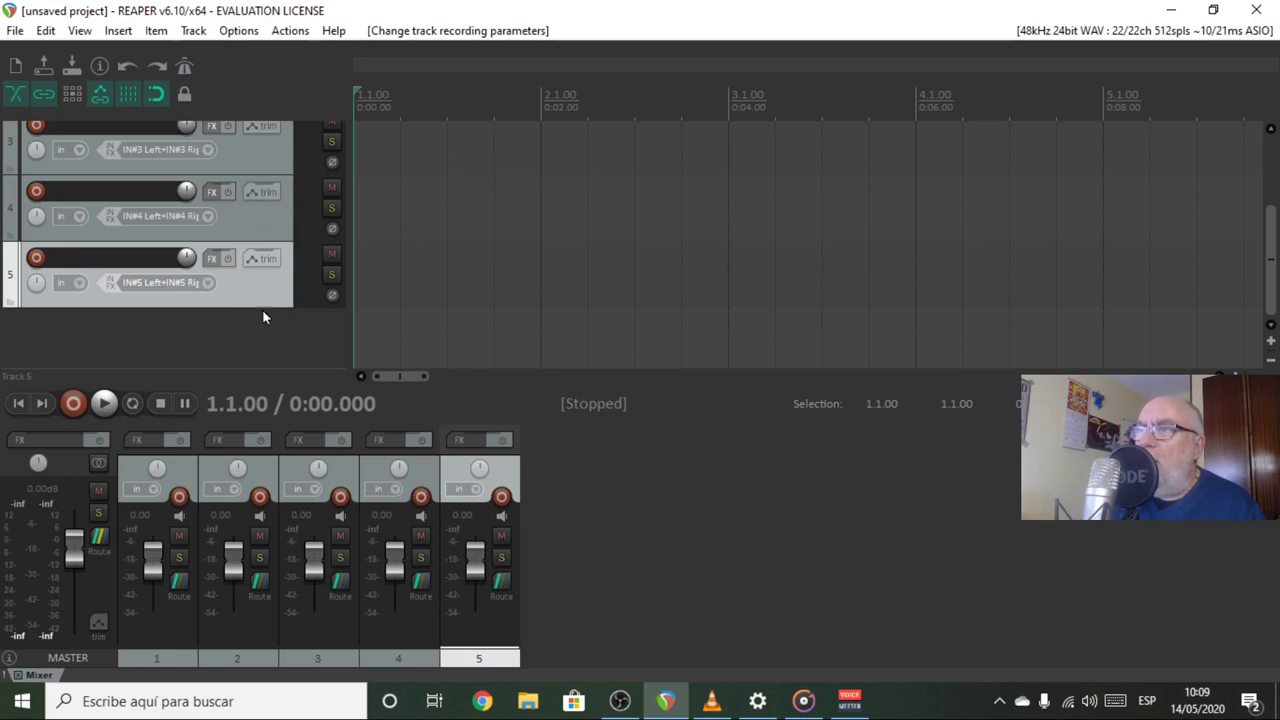
scroll(262, 320, "up", 3)
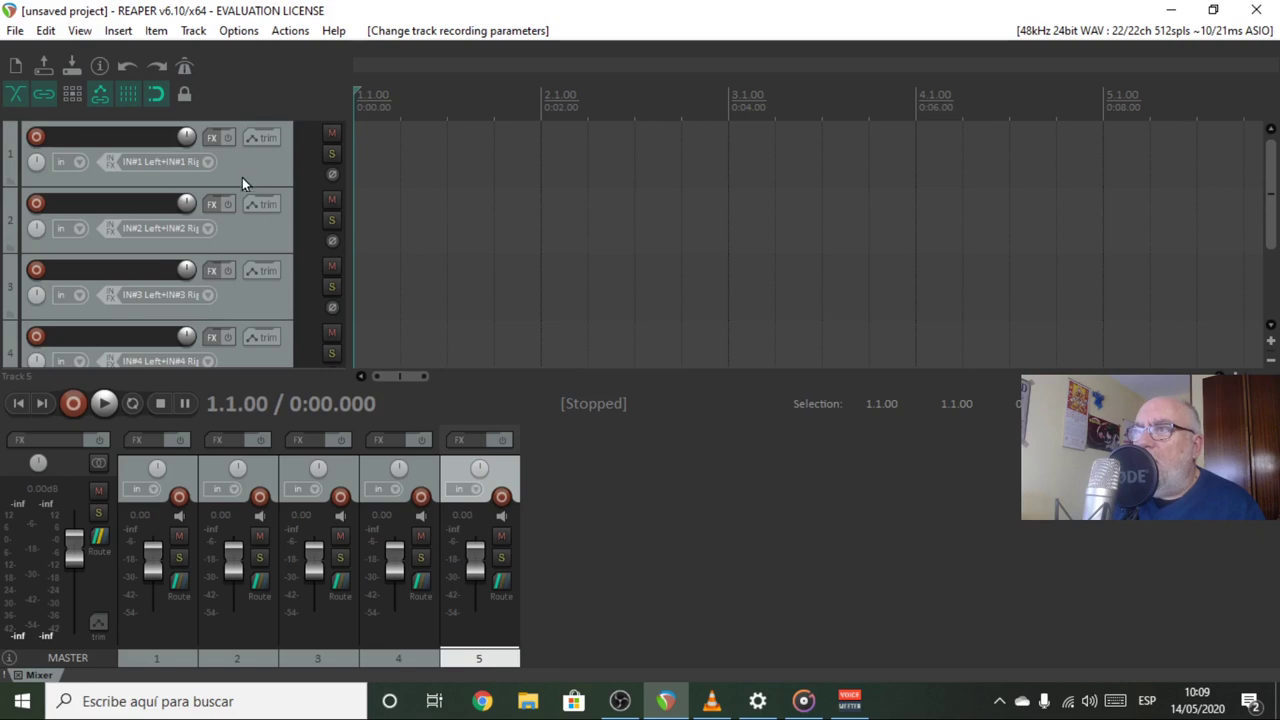
left_click(35, 137)
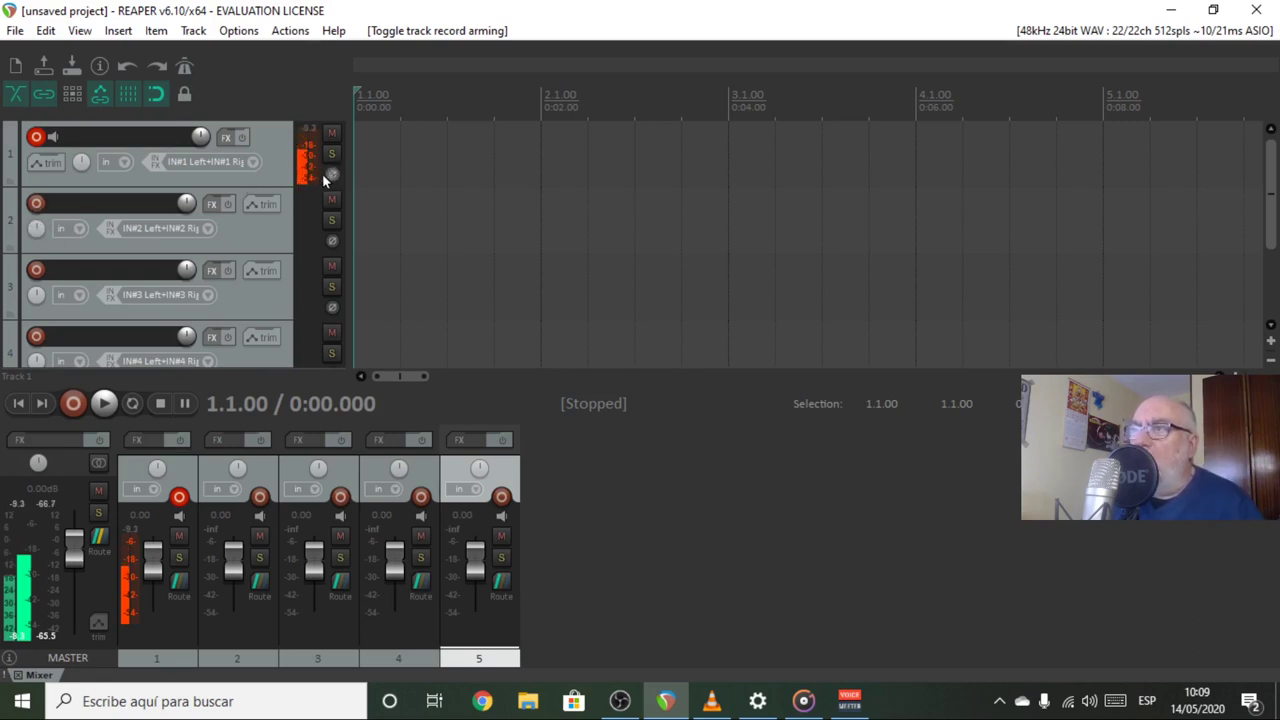
left_click(36, 203)
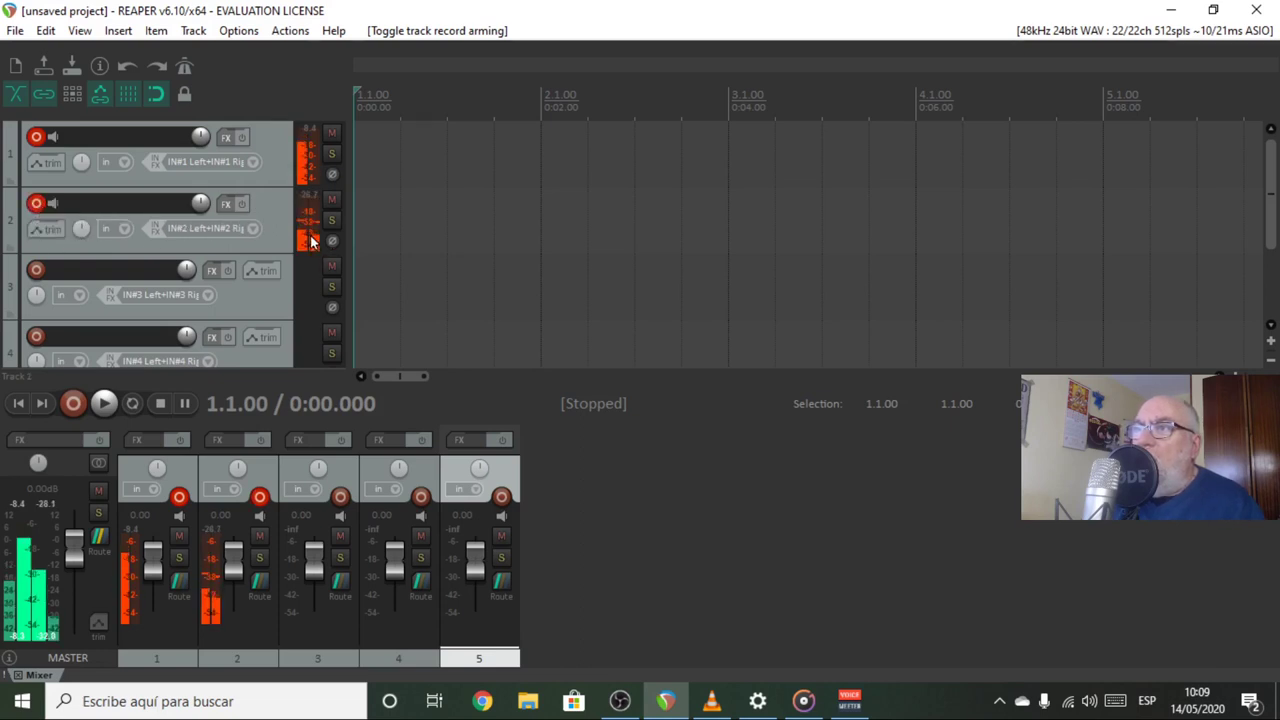
left_click(36, 269)
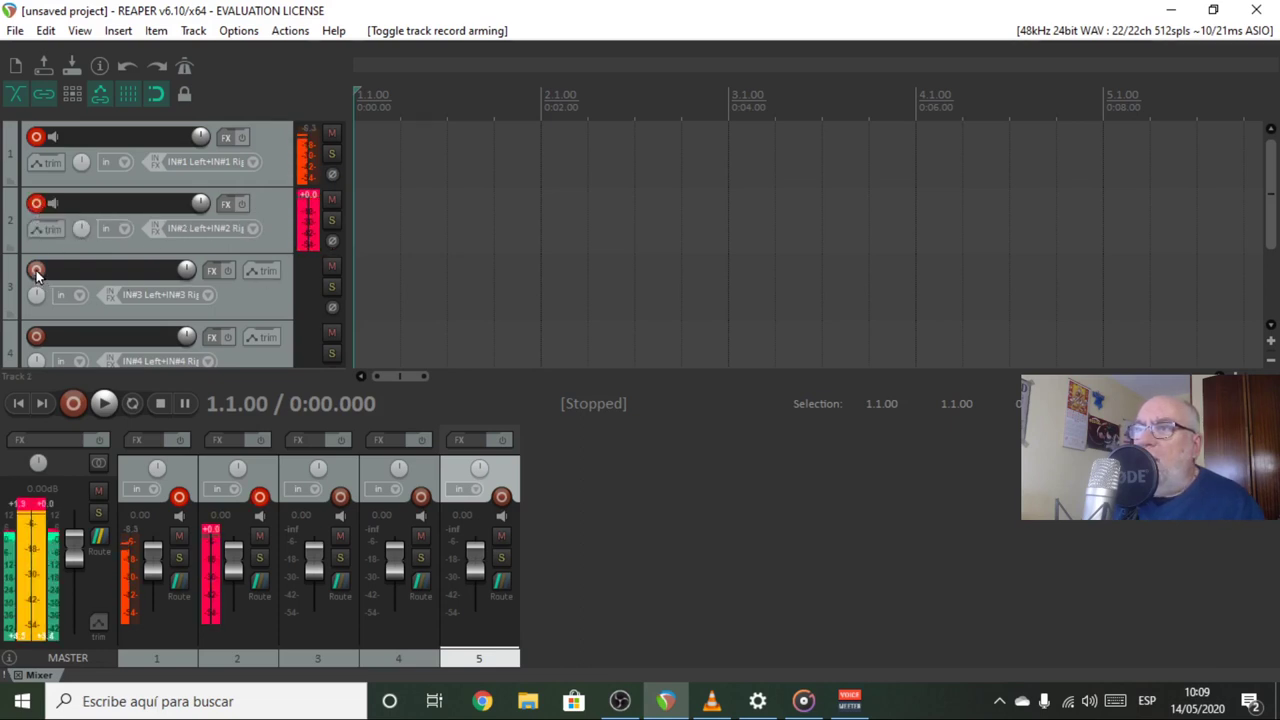
scroll(146, 267, "down", 1)
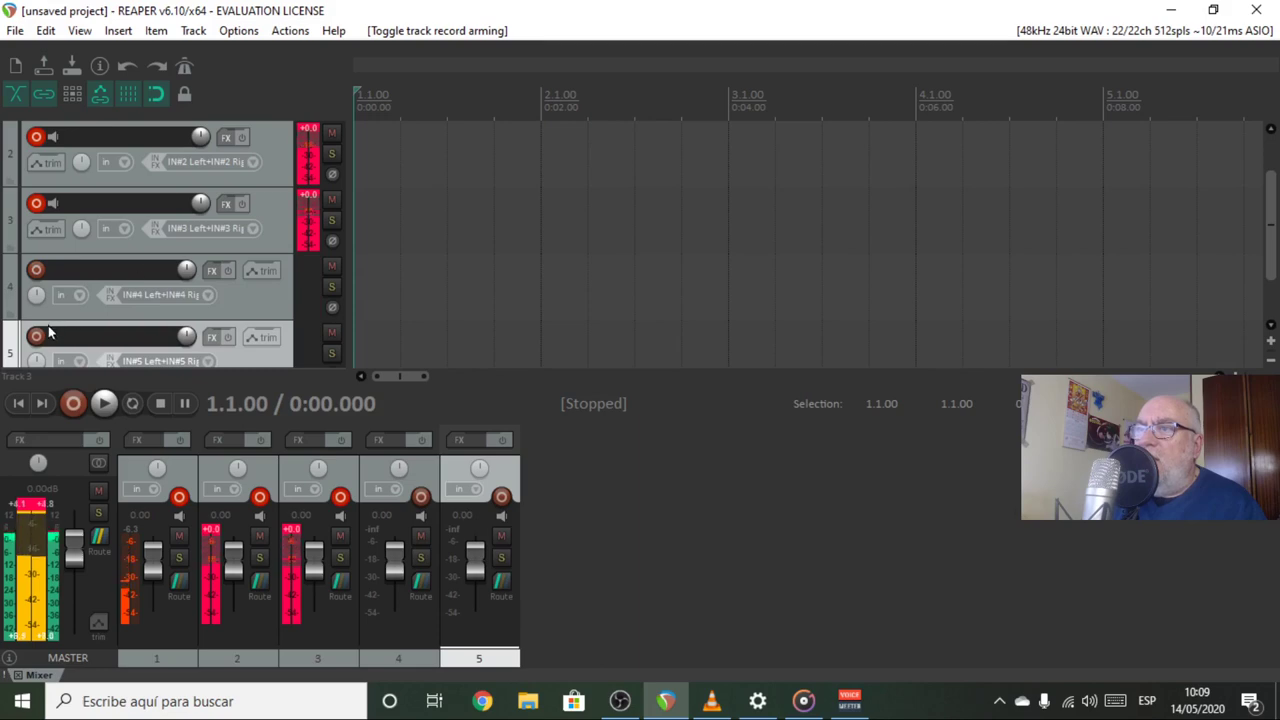
left_click(36, 270)
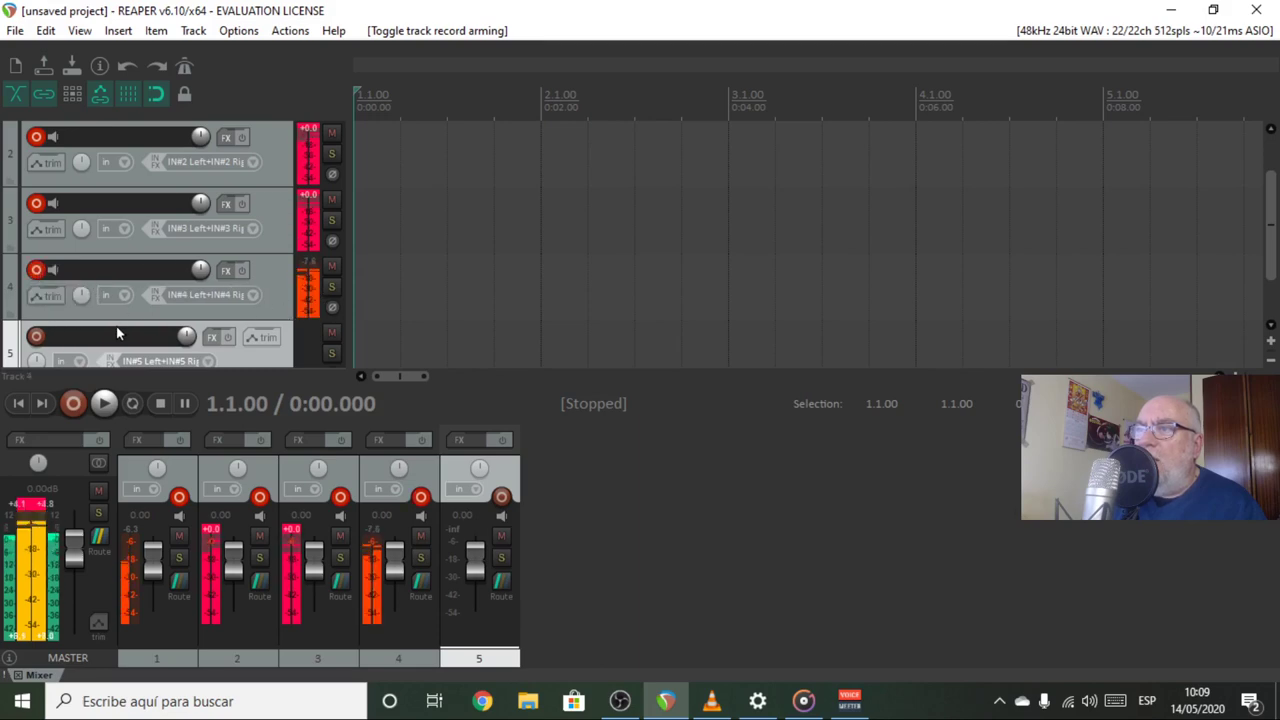
left_click(36, 336)
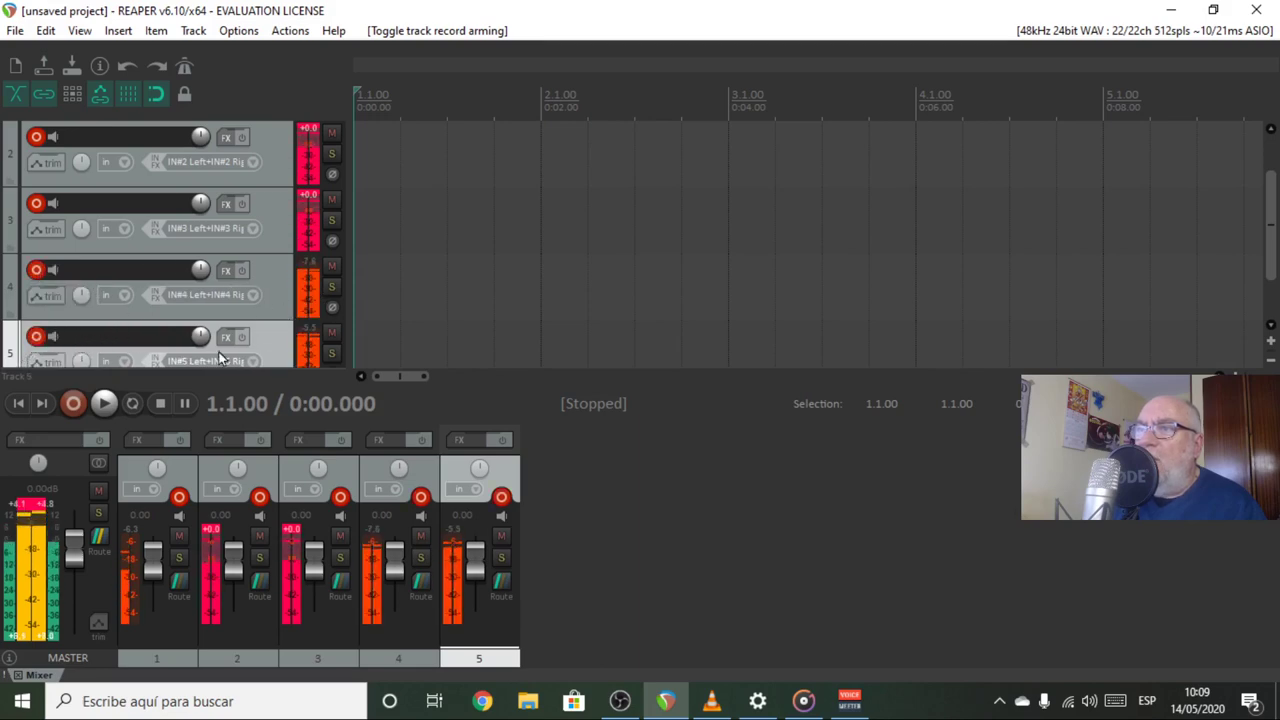
scroll(305, 290, "up", 1)
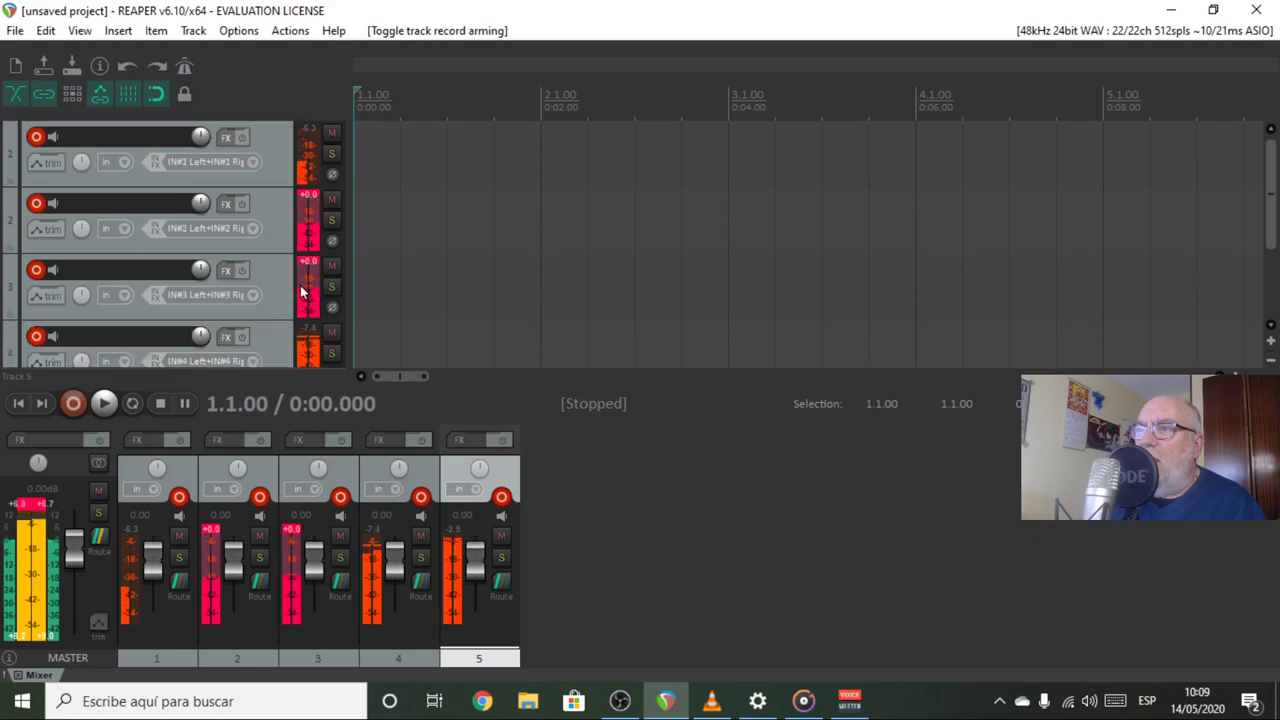
Step: Check the master track's hardware output routing and mute the master
key("equal")
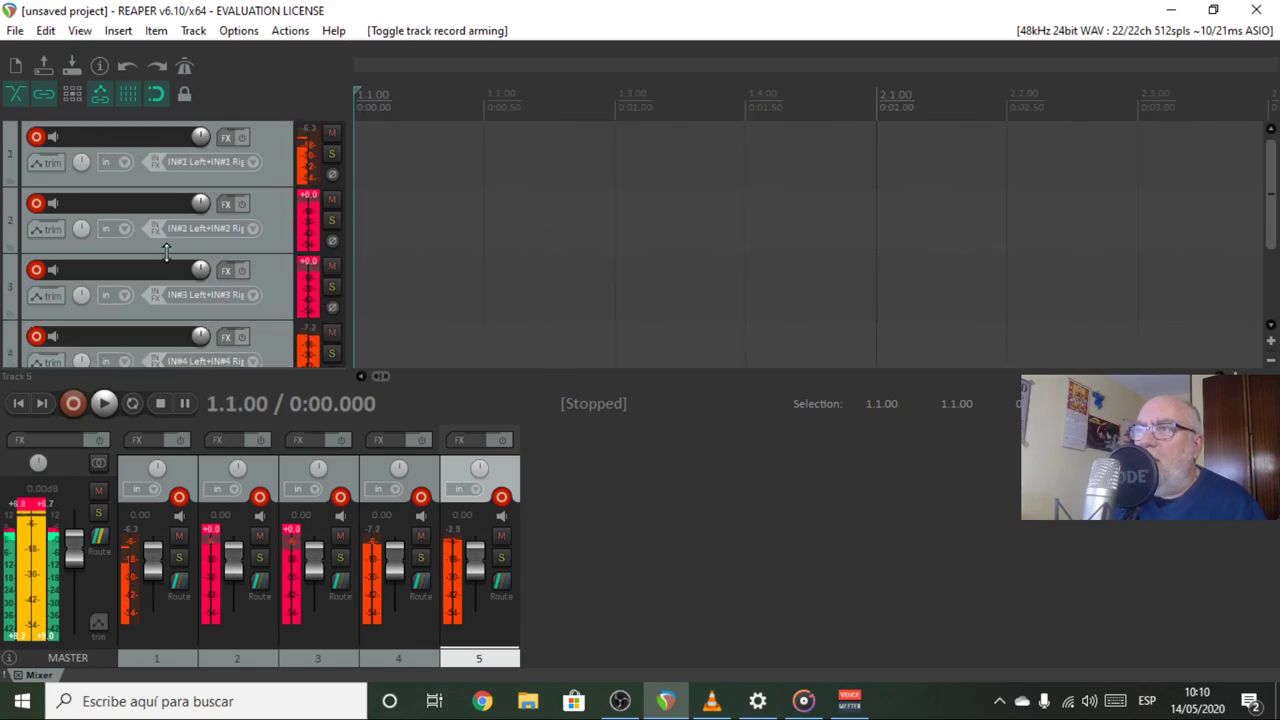
left_click(98, 537)
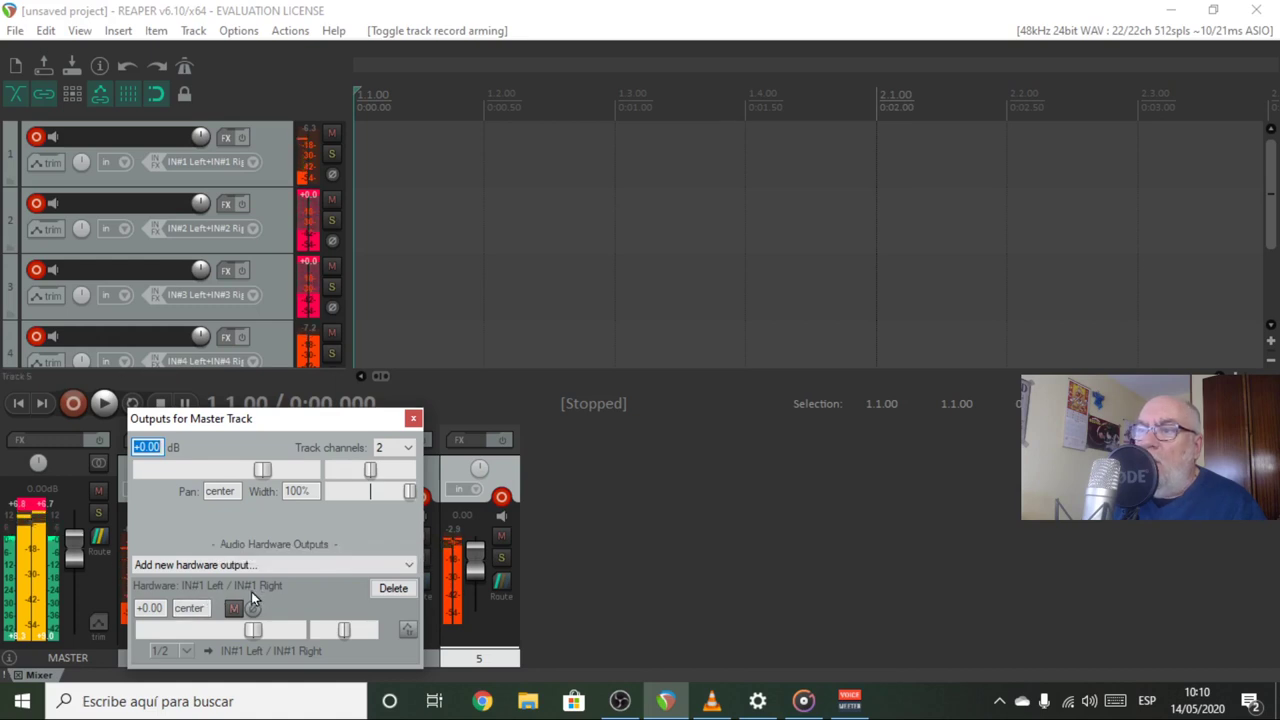
left_click(411, 421)
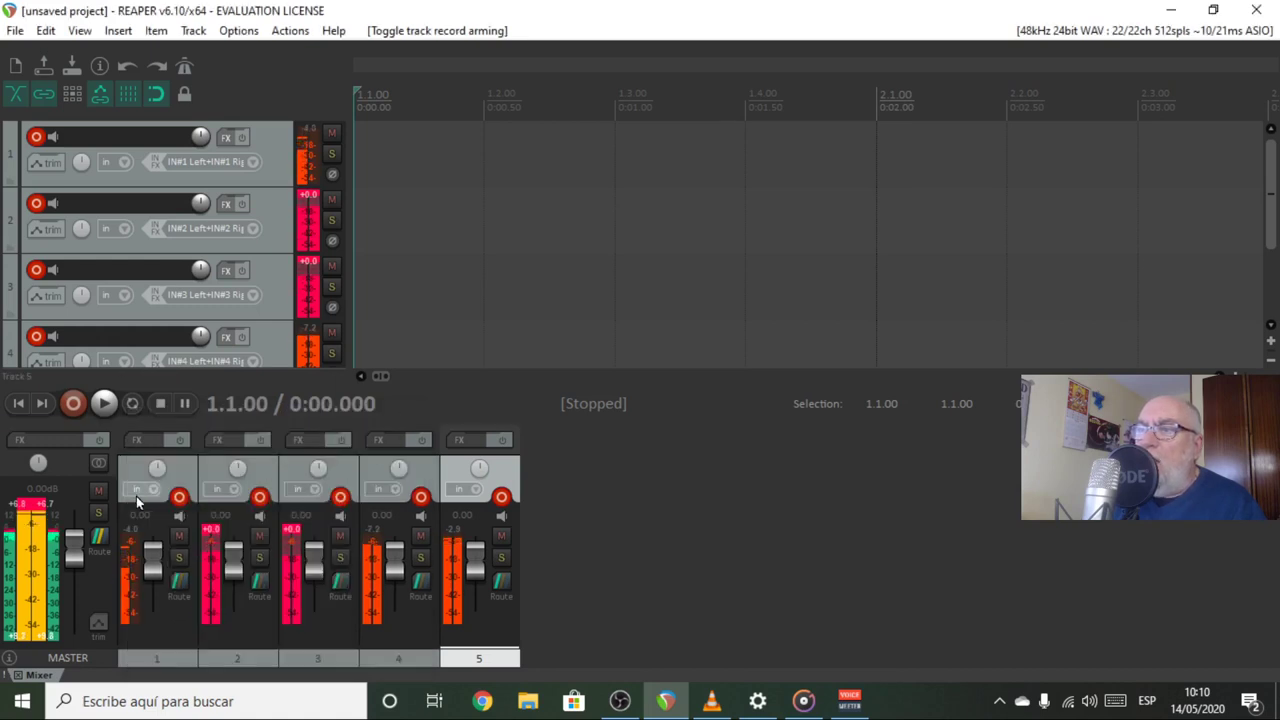
left_click(97, 490)
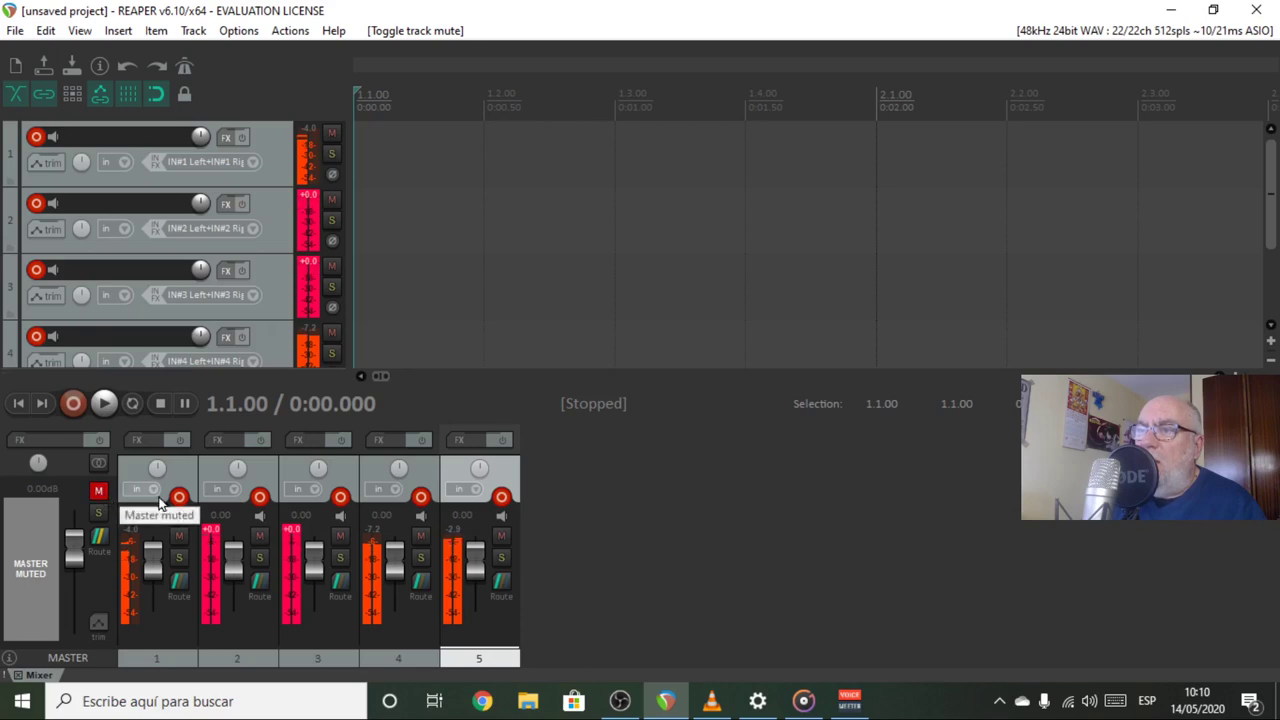
Step: Record a short take on the five armed tracks, save all the recorded files and review the resulting waveforms
left_click(73, 404)
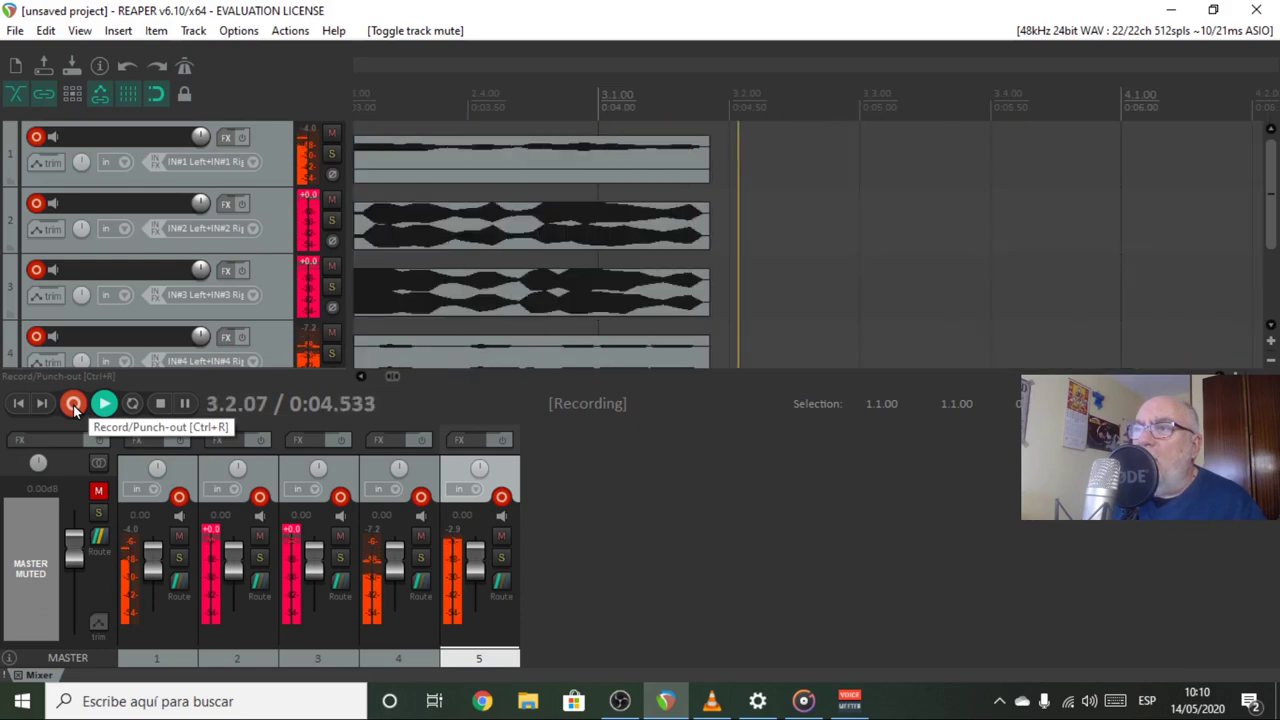
left_click(162, 405)
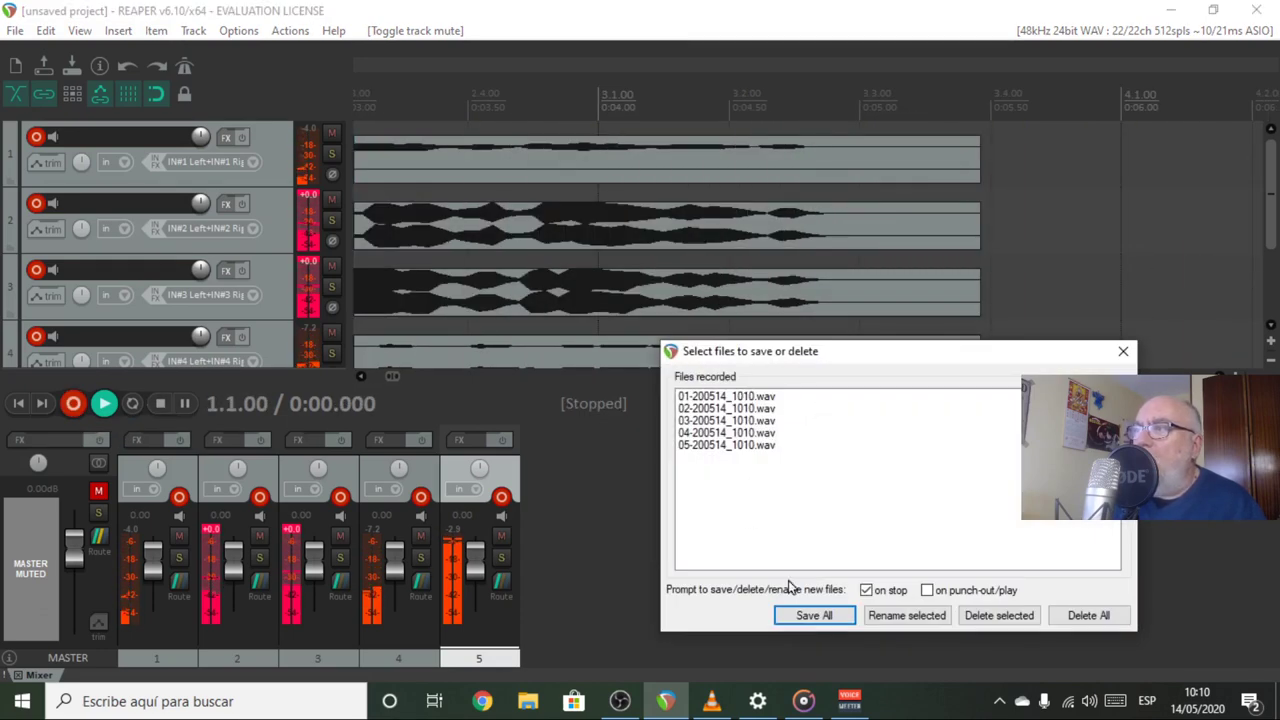
left_click(808, 614)
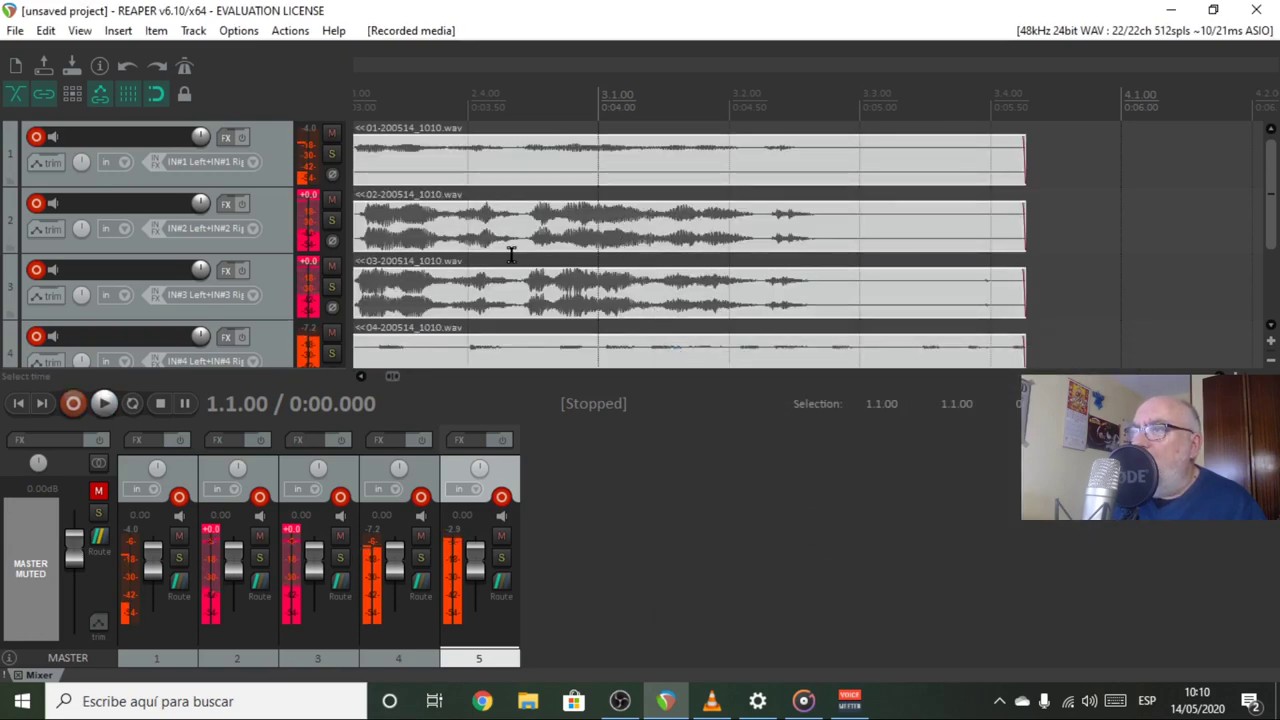
scroll(510, 255, "down", 3)
scroll(500, 254, "down", 2)
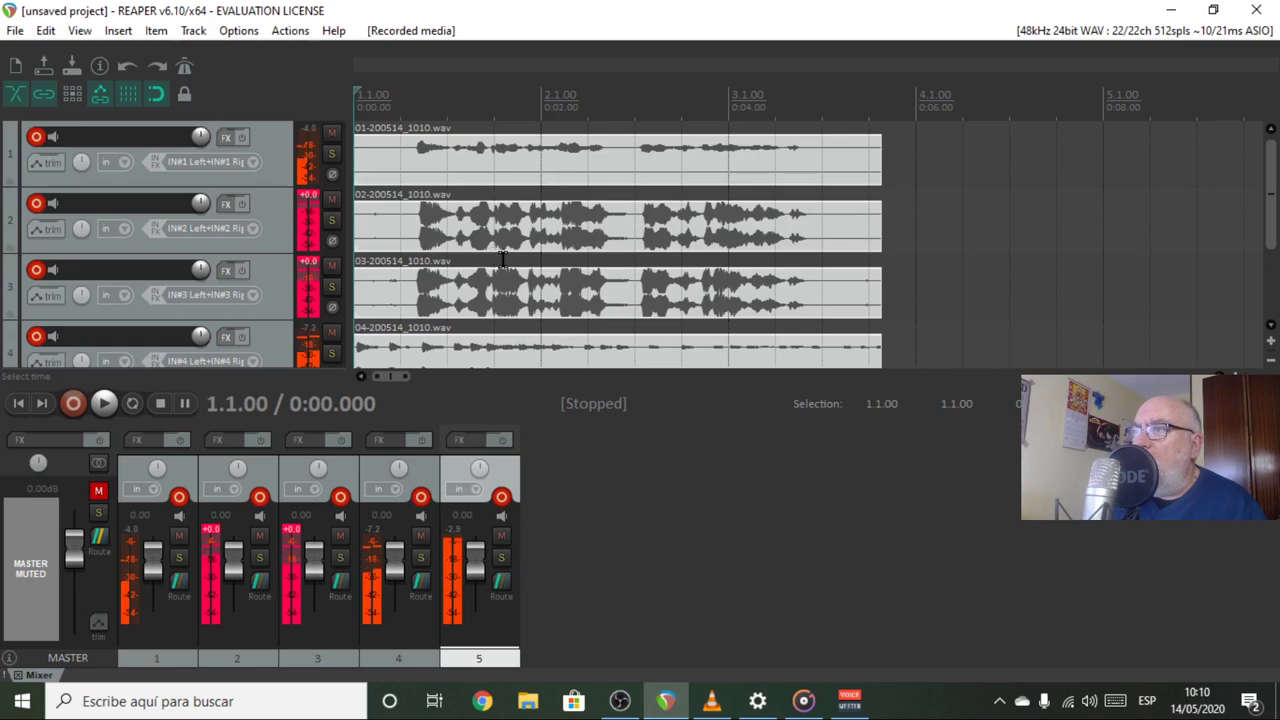
scroll(1270, 190, "down", 2)
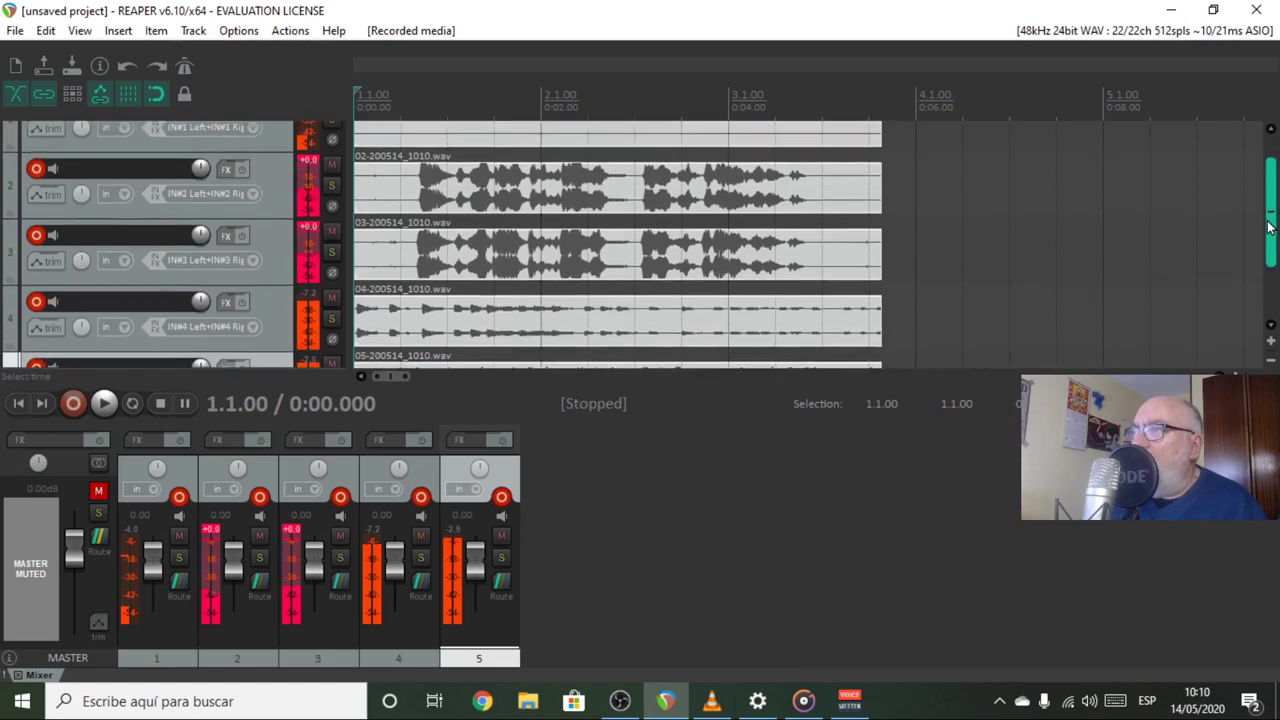
scroll(1270, 190, "up", 2)
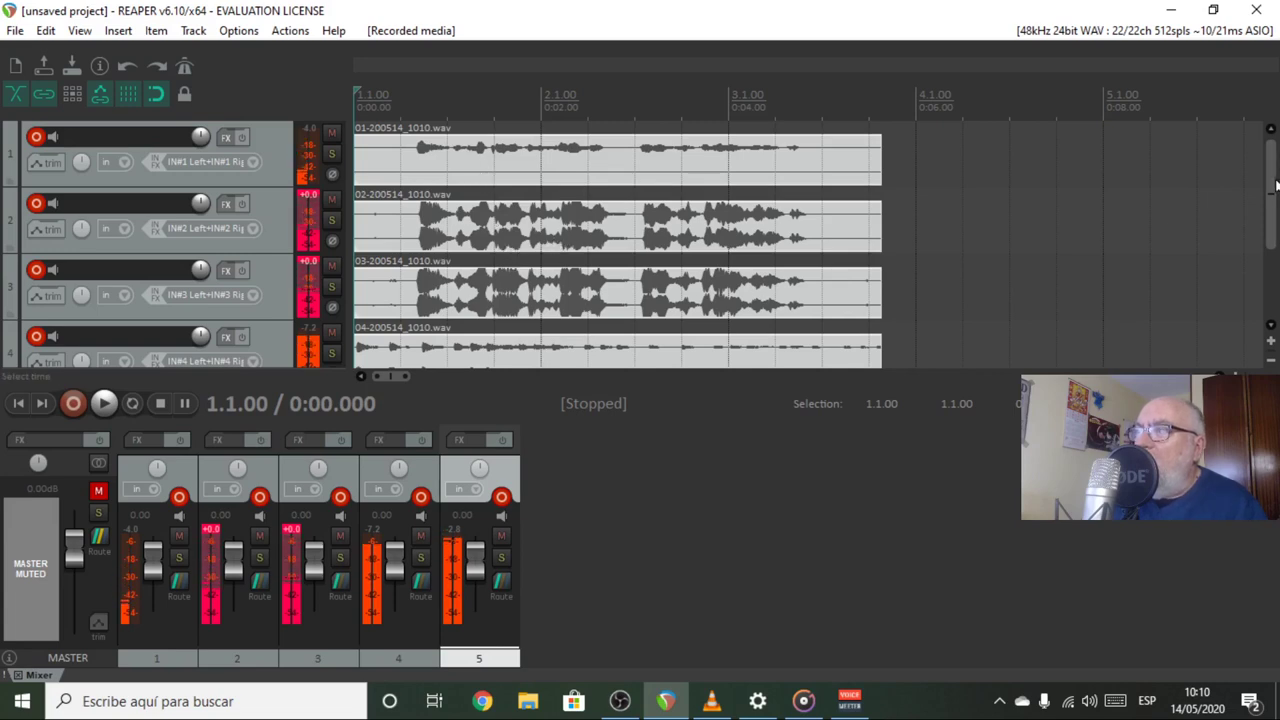
left_click_drag(1272, 195, 1272, 265)
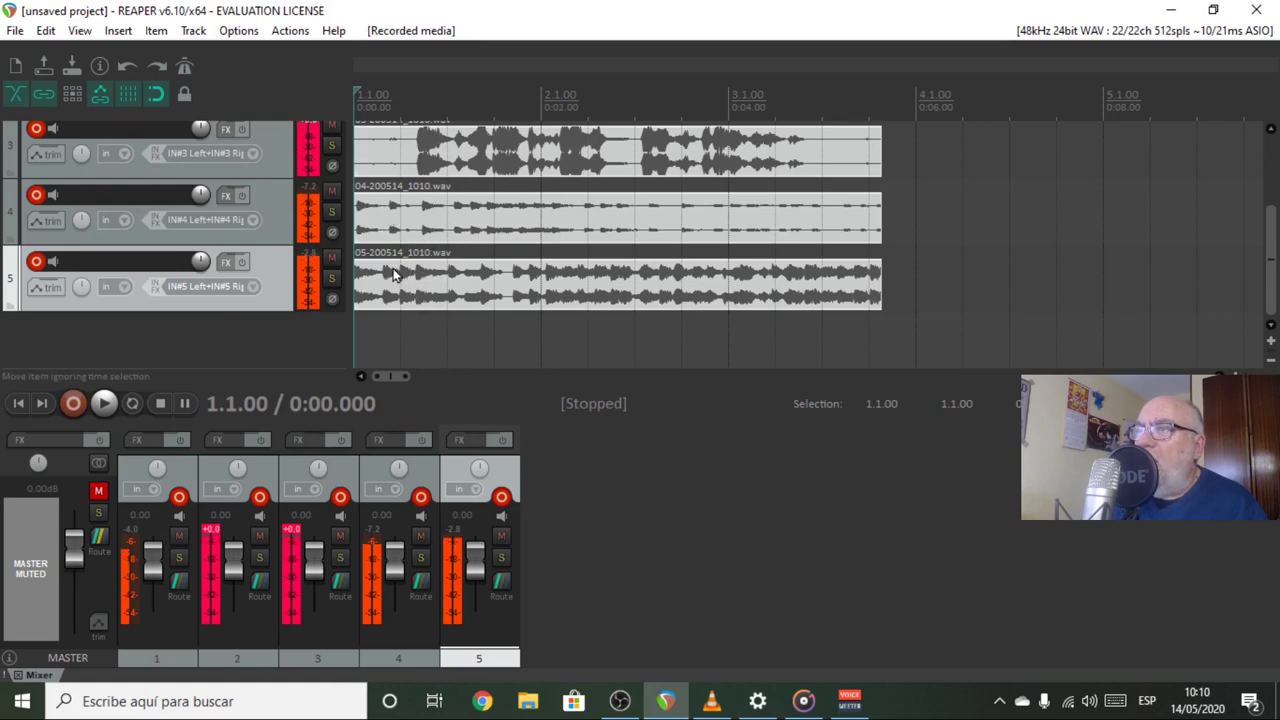
Step: Switch to Voicemeeter Banana, close its System settings / Options window and reposition the mixer to show all its inputs
left_click(850, 703)
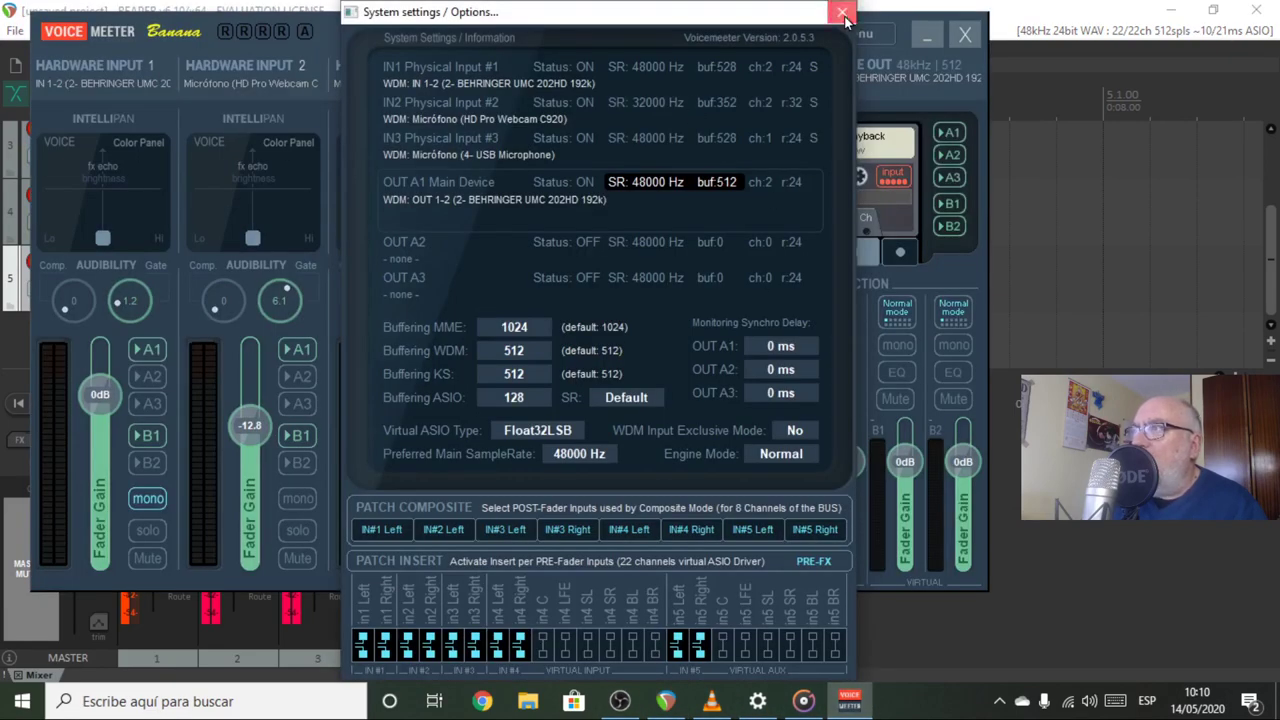
left_click(842, 12)
left_click_drag(792, 22, 1010, 40)
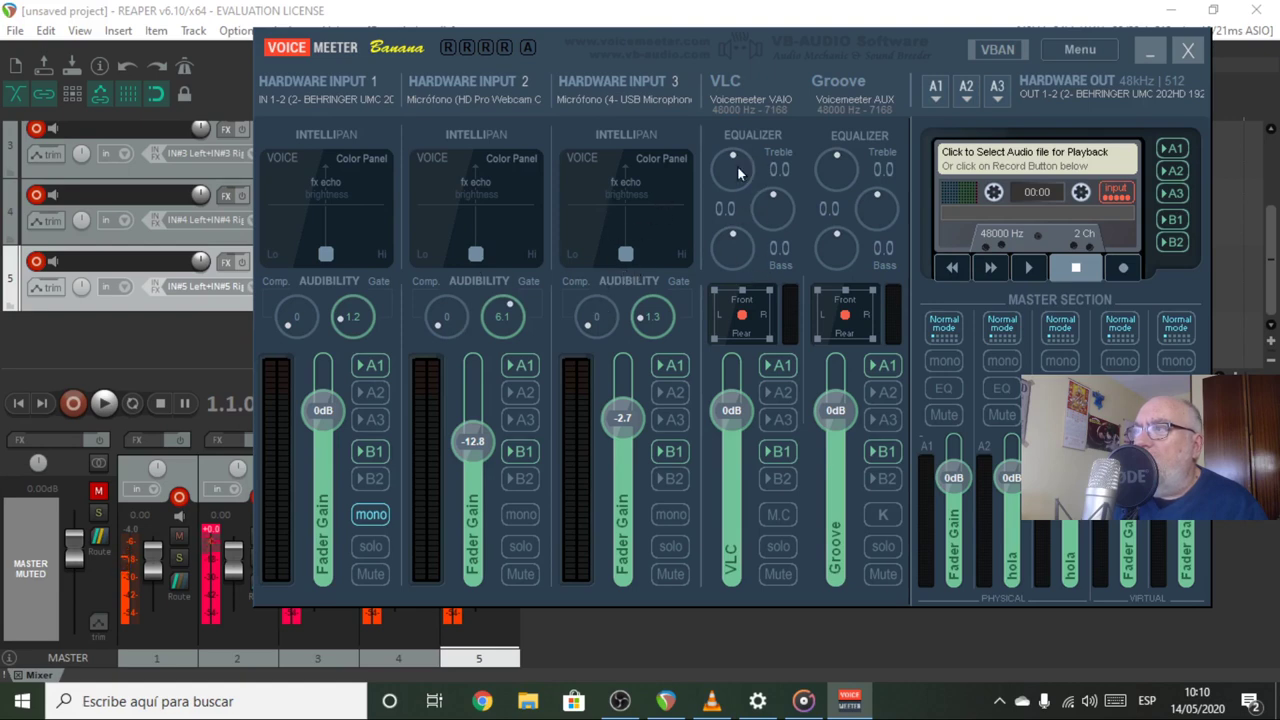
left_click_drag(941, 41, 761, 53)
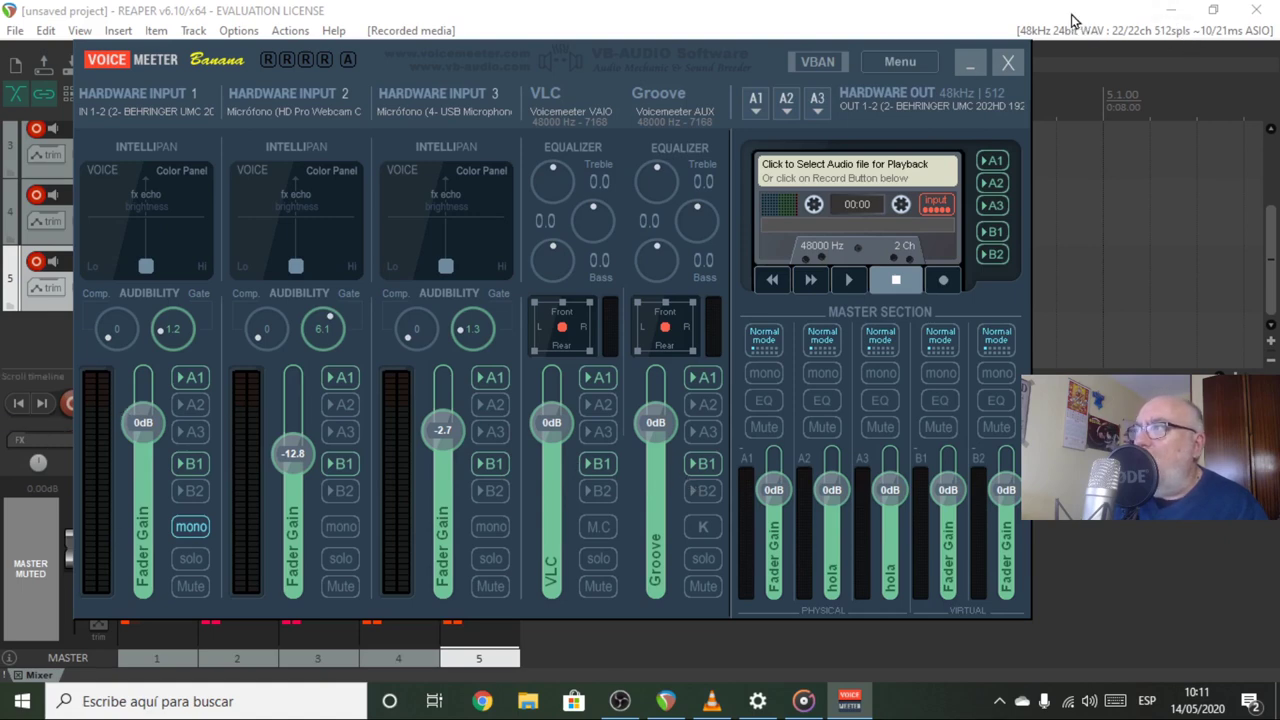
left_click(598, 40)
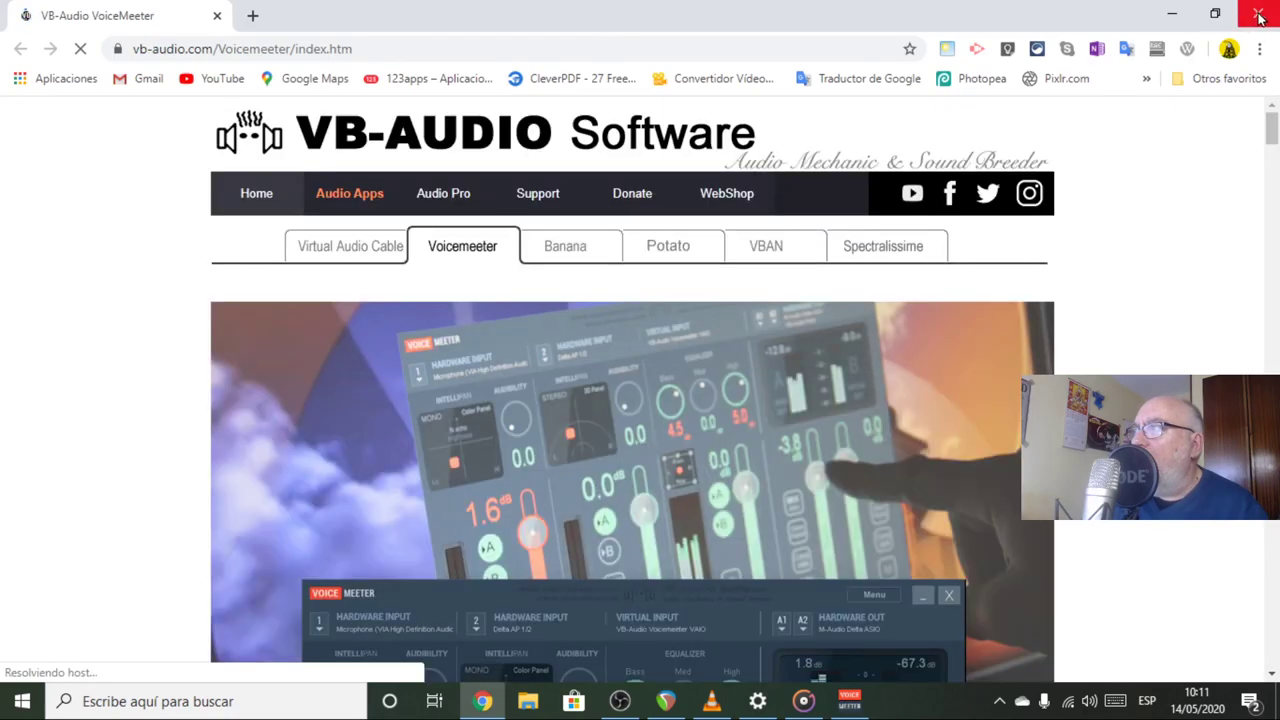
left_click(1259, 17)
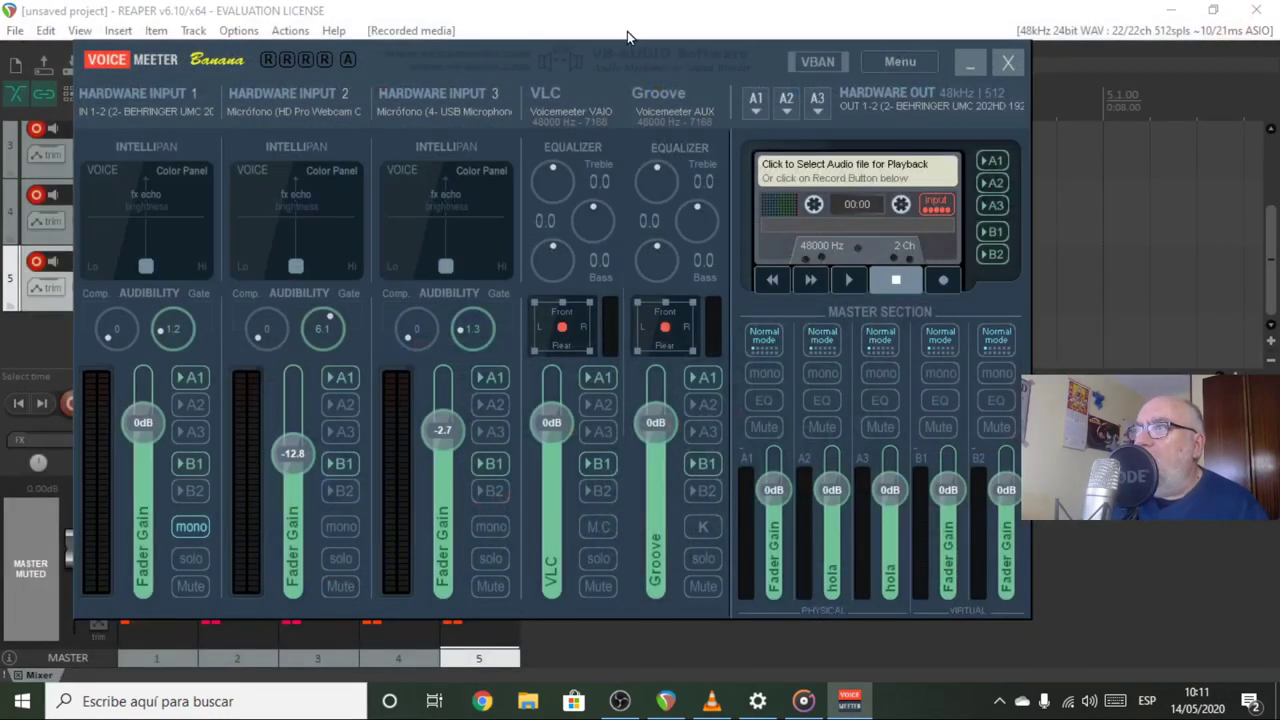
Step: Return to REAPER, disarm recording on all five tracks and unmute the master
left_click(627, 31)
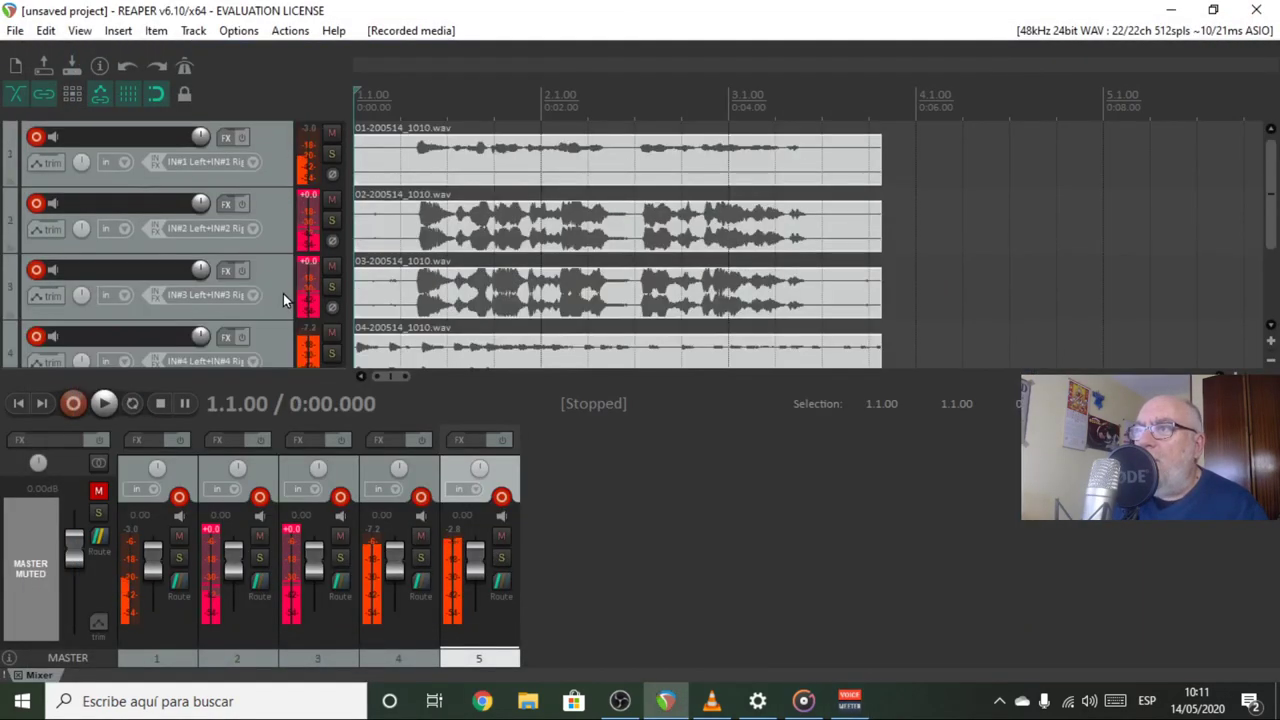
left_click(36, 137)
left_click(36, 203)
left_click(36, 270)
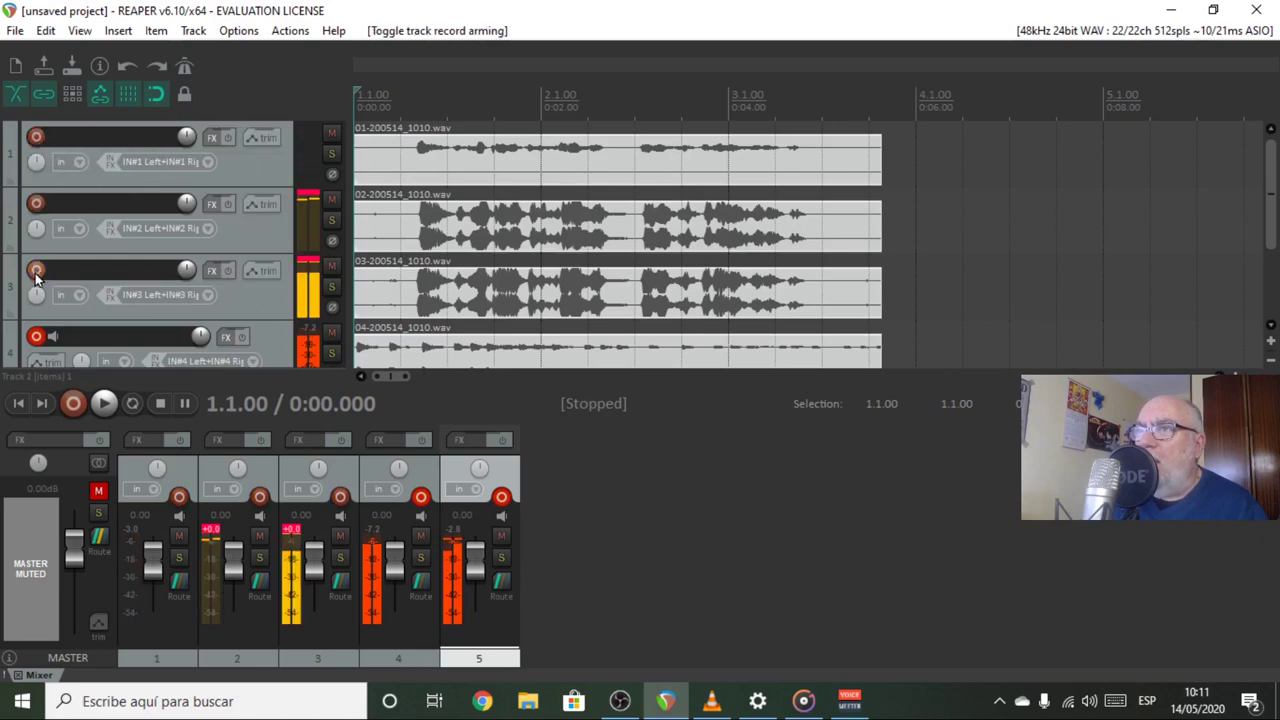
left_click(36, 336)
scroll(38, 265, "down", 2)
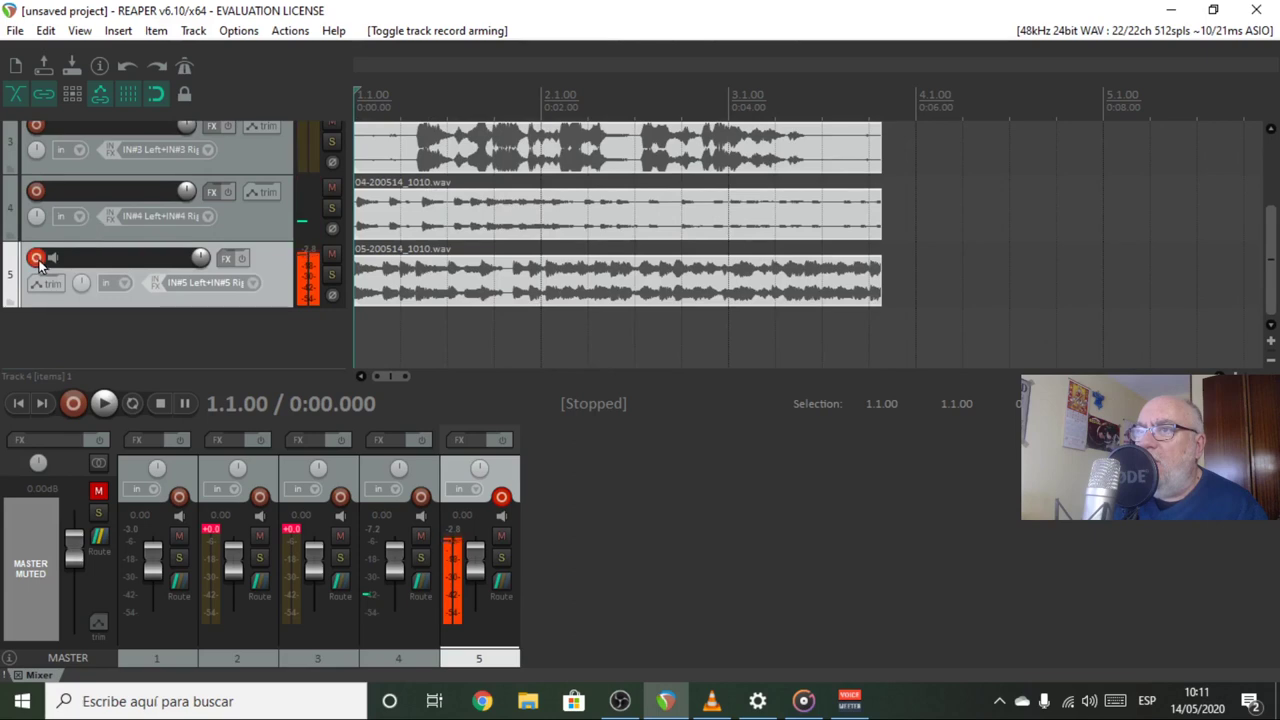
left_click(36, 258)
scroll(107, 242, "up", 2)
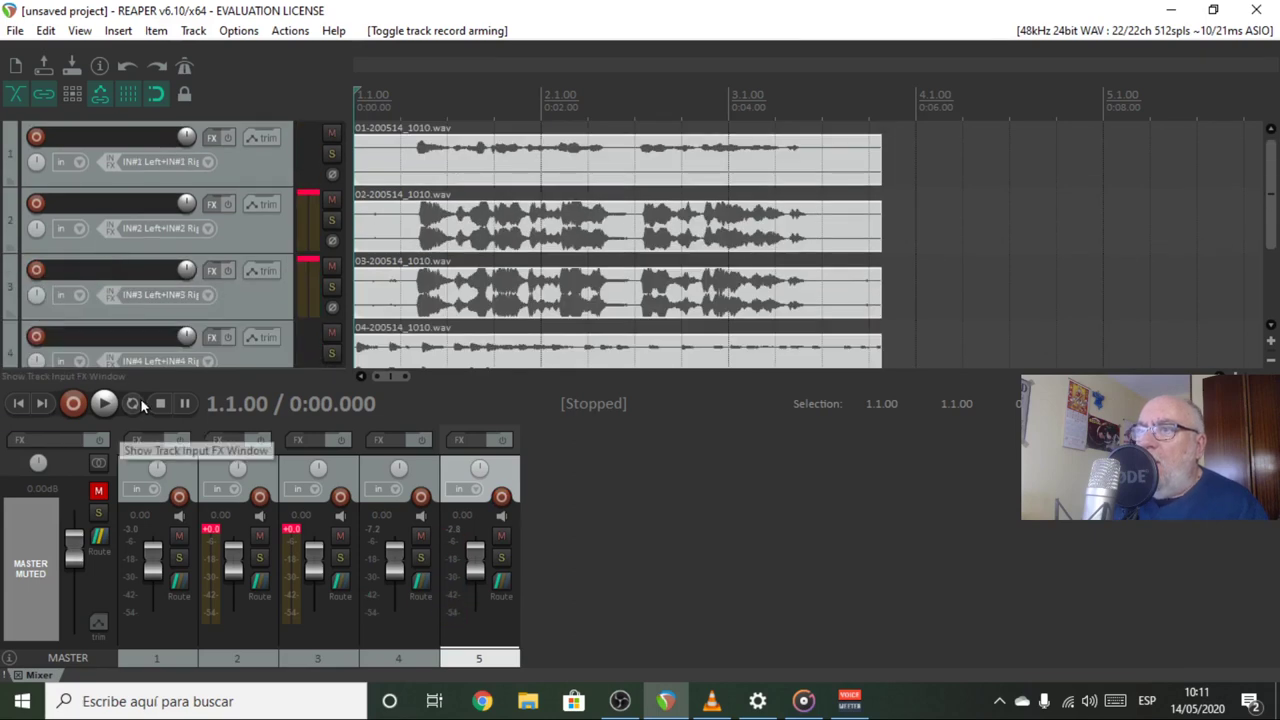
left_click(98, 491)
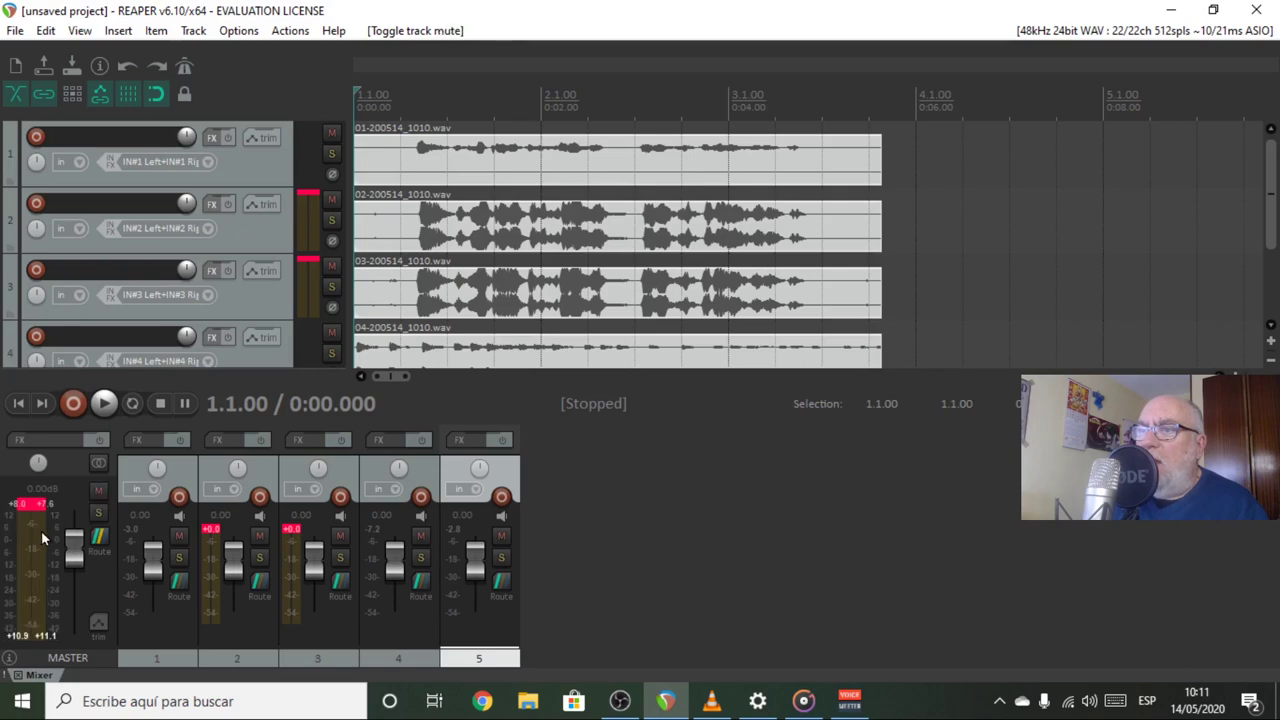
Step: Play the recorded take, lower Hardware Input 1's fader to -13.2 dB in Voicemeeter Banana, and minimize its window
left_click(105, 403)
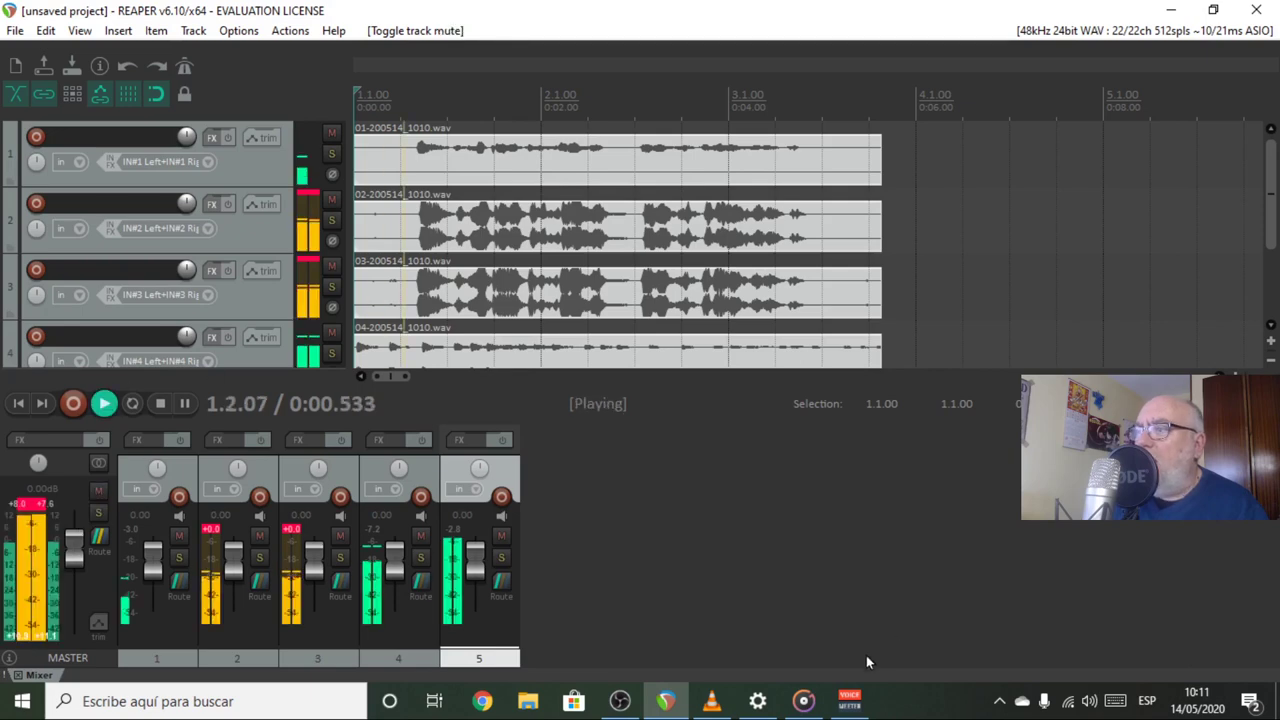
left_click(849, 701)
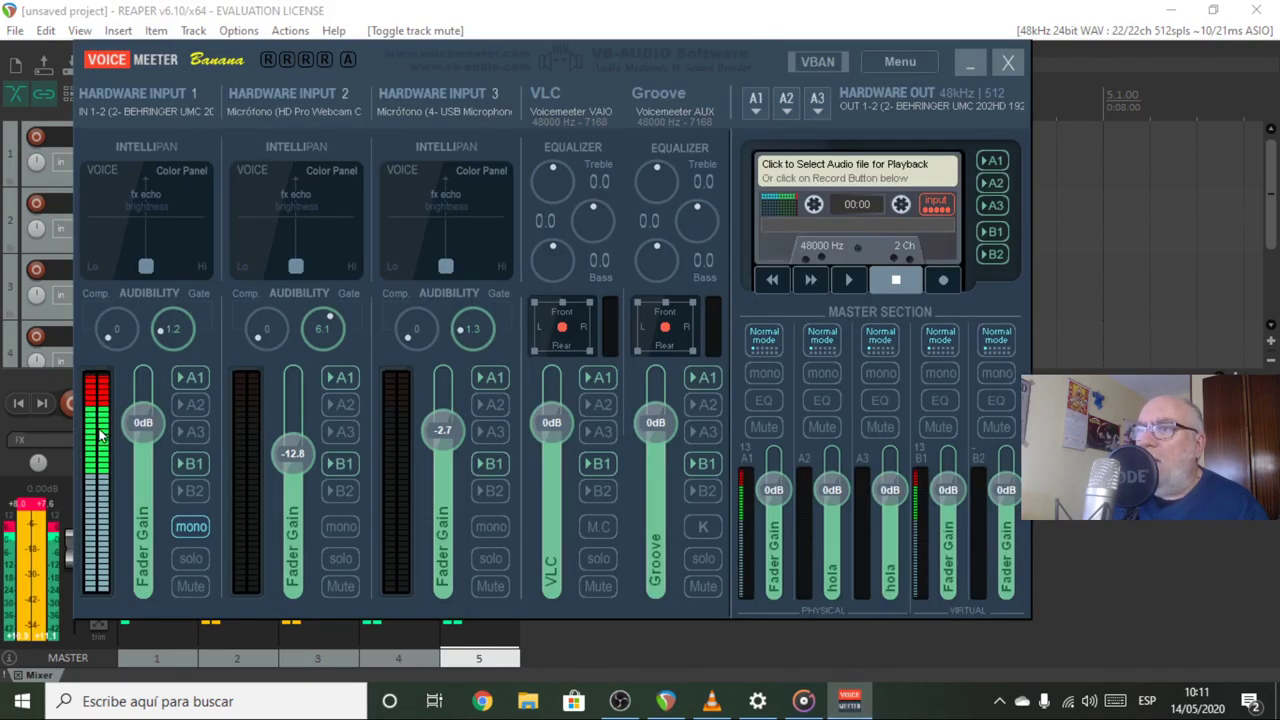
left_click_drag(100, 426, 104, 437)
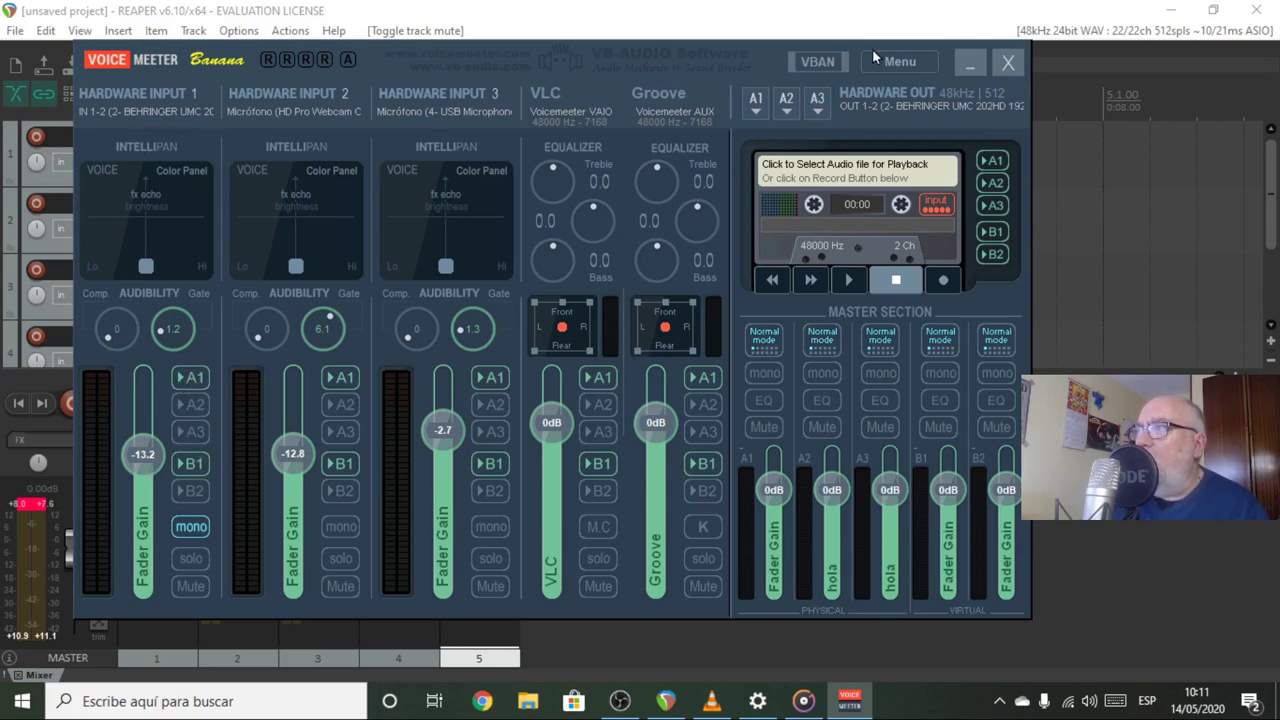
left_click(969, 62)
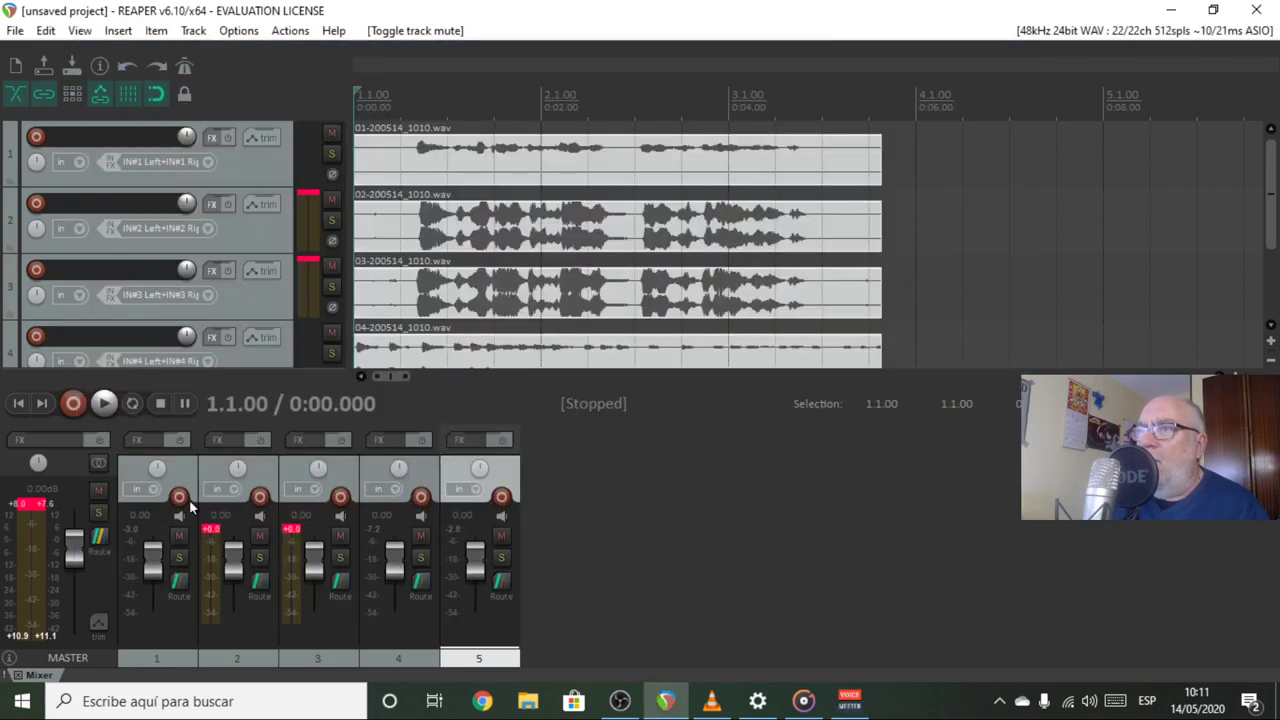
Step: Play the take again in REAPER with repeat enabled, check Hardware Input 1's level in Voicemeeter Banana, and stop playback
left_click(104, 403)
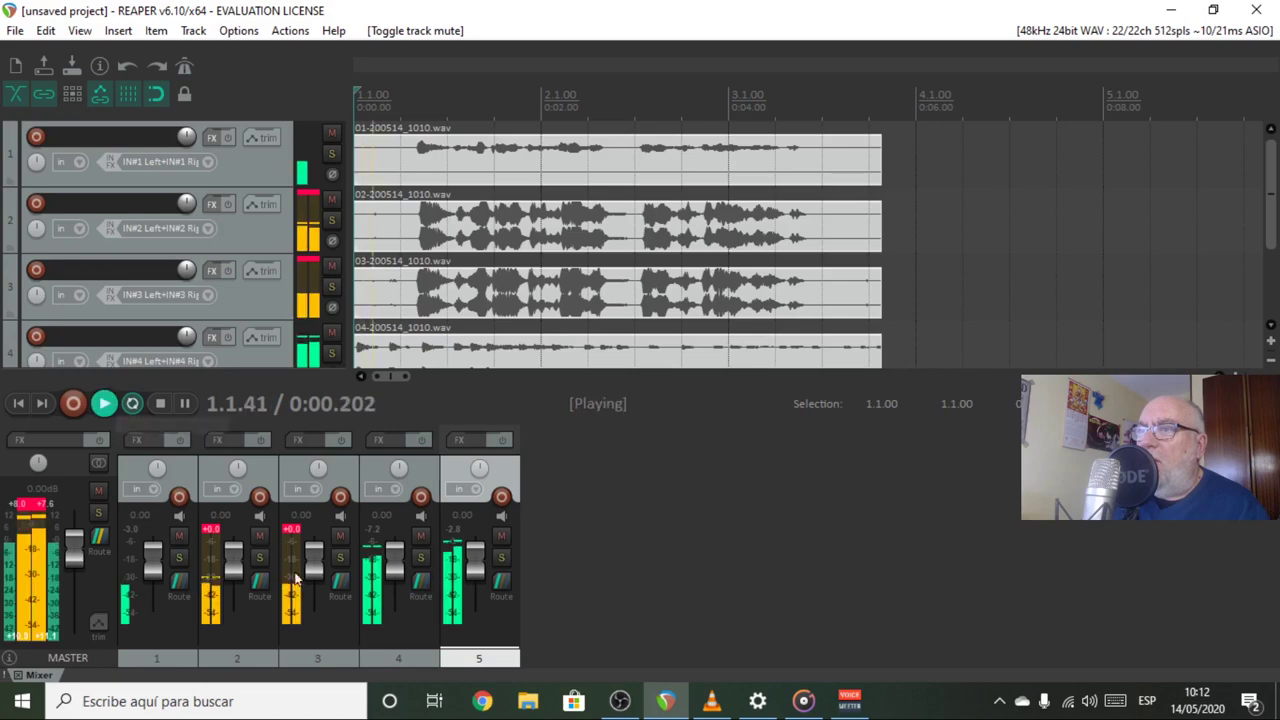
left_click(849, 701)
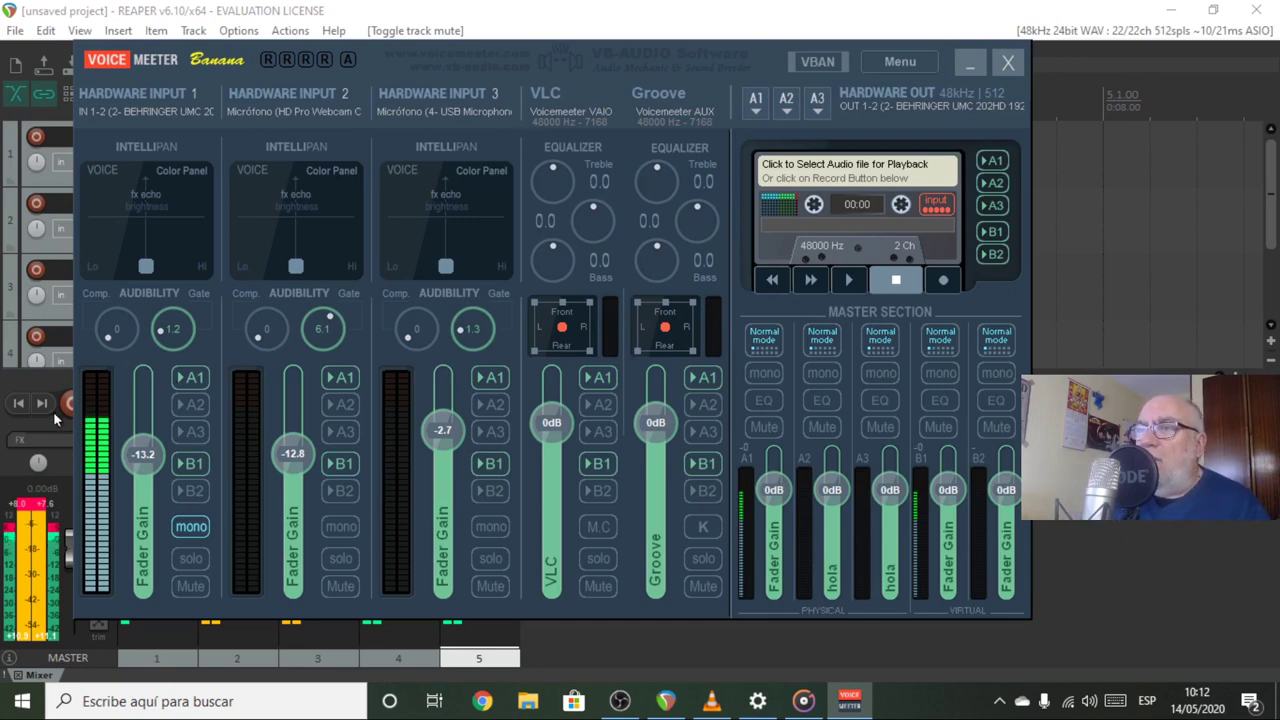
left_click(505, 10)
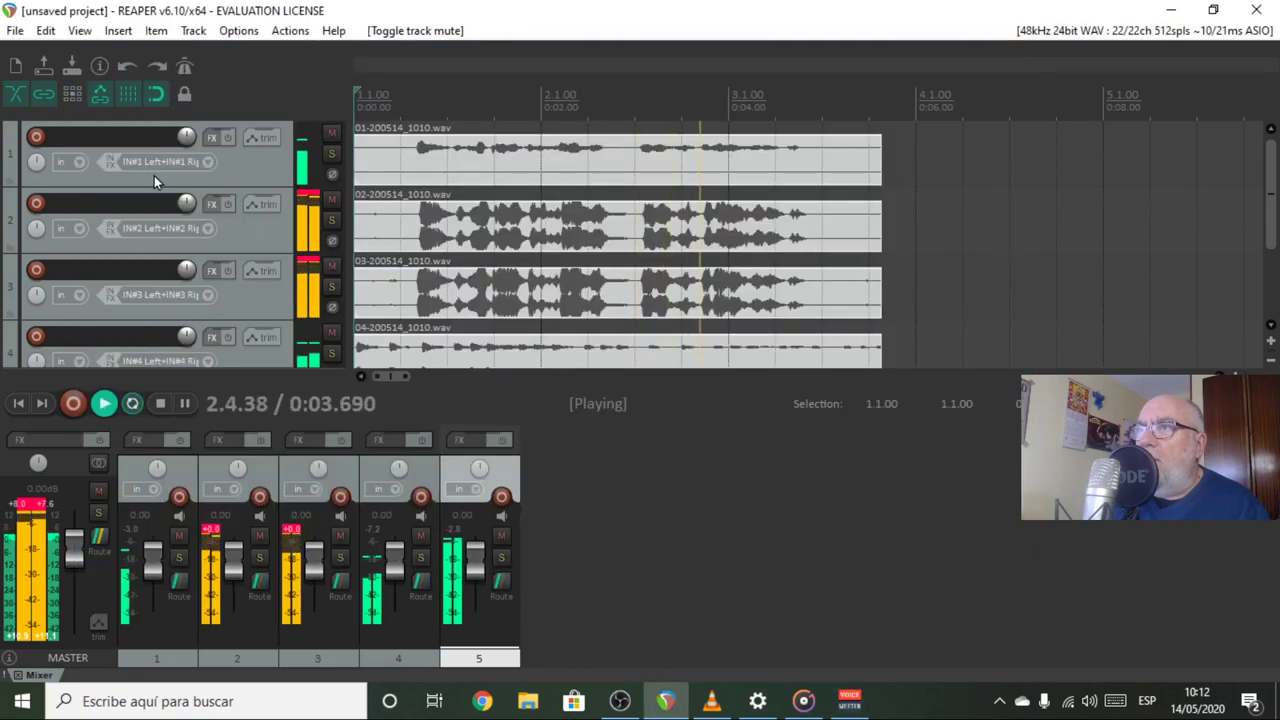
left_click(160, 403)
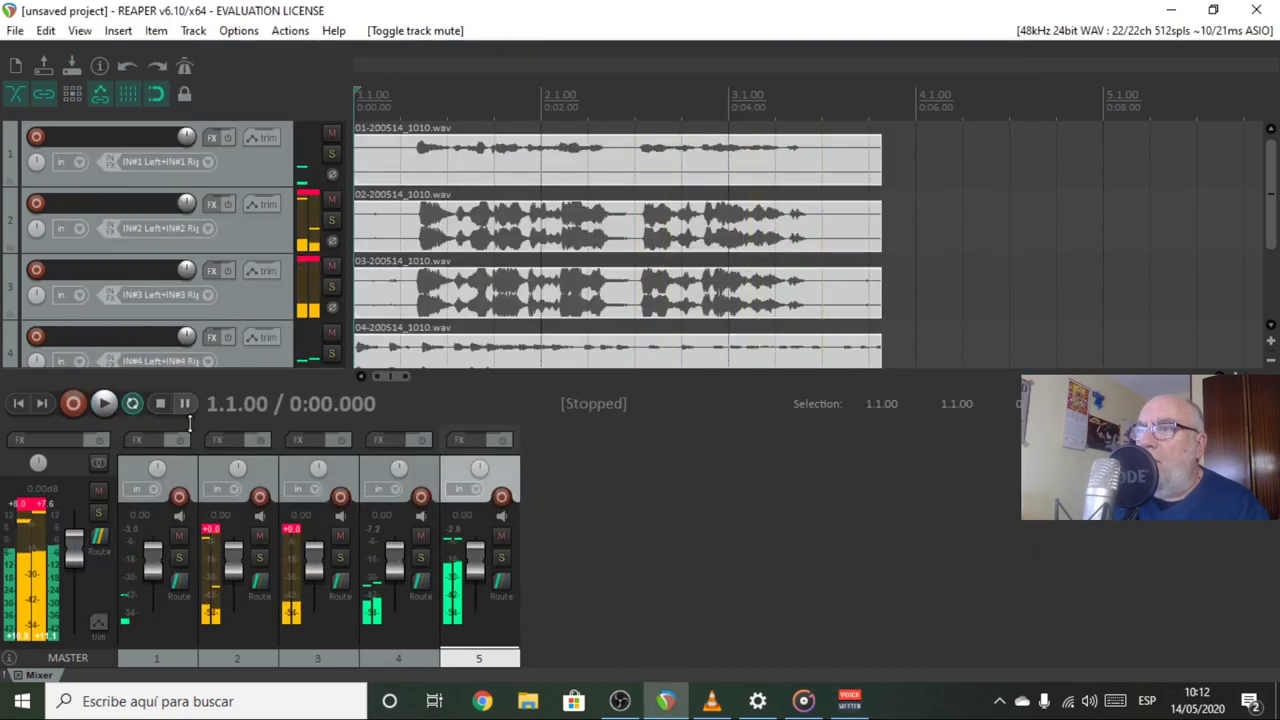
Step: Switch to Voicemeeter Banana, open System Settings / Options in clear view and examine the Patch Insert switches, starting with in1 Left
left_click(849, 701)
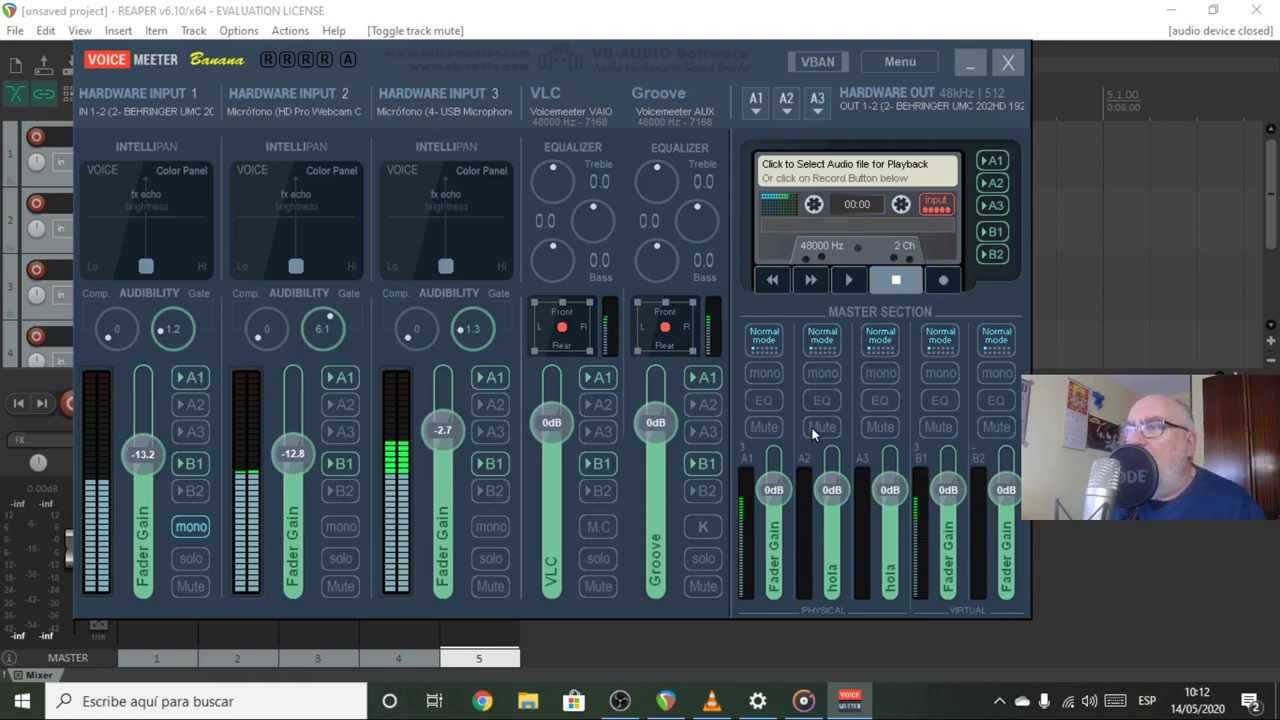
left_click(900, 62)
left_click(928, 518)
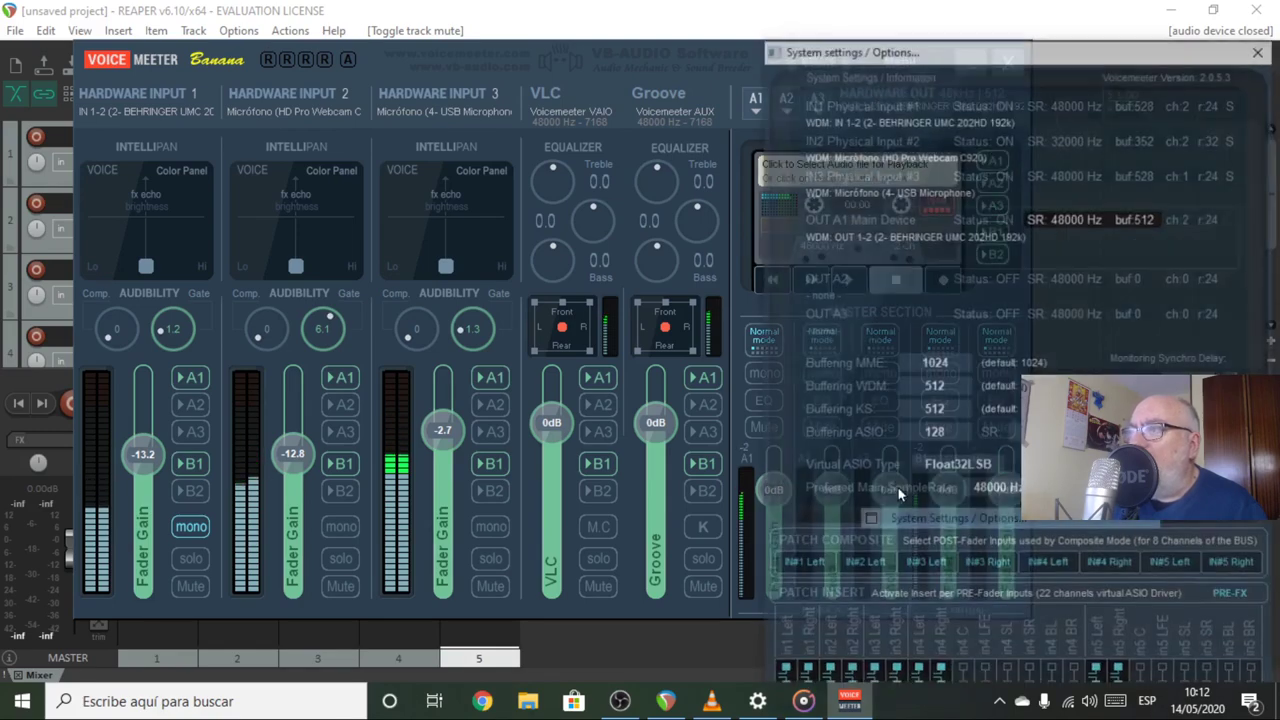
left_click_drag(936, 52, 496, 15)
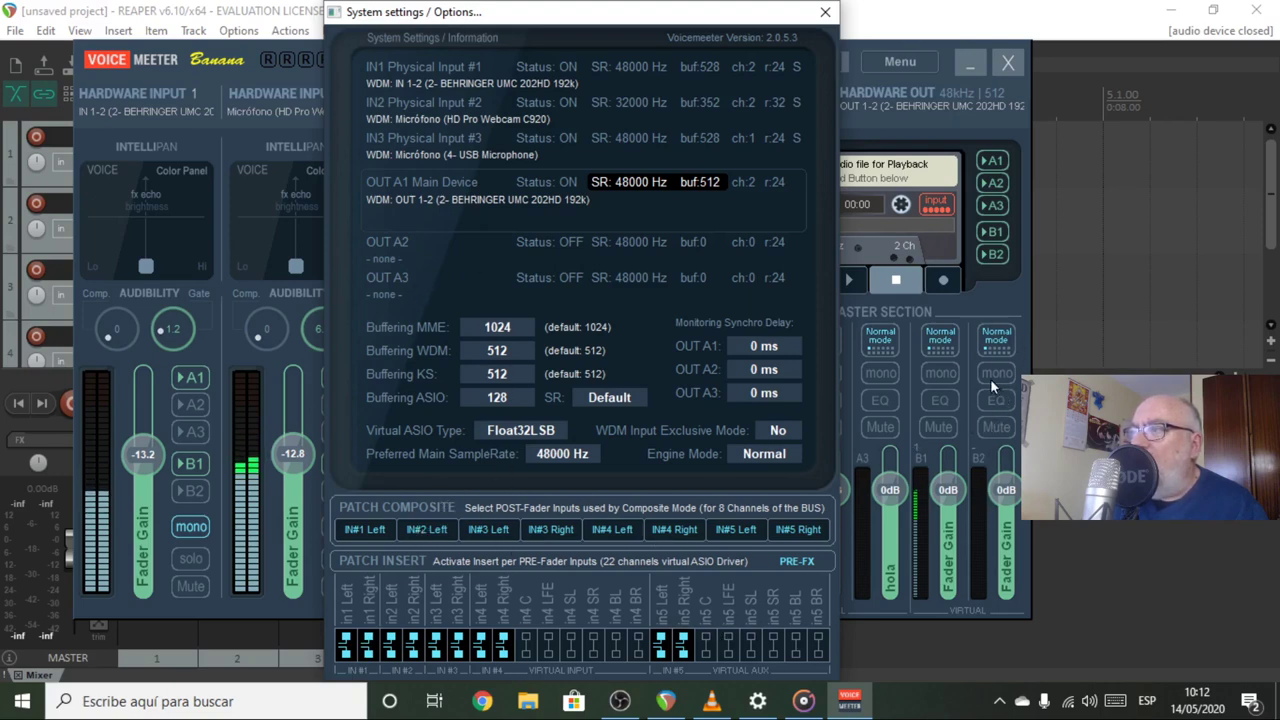
left_click(345, 640)
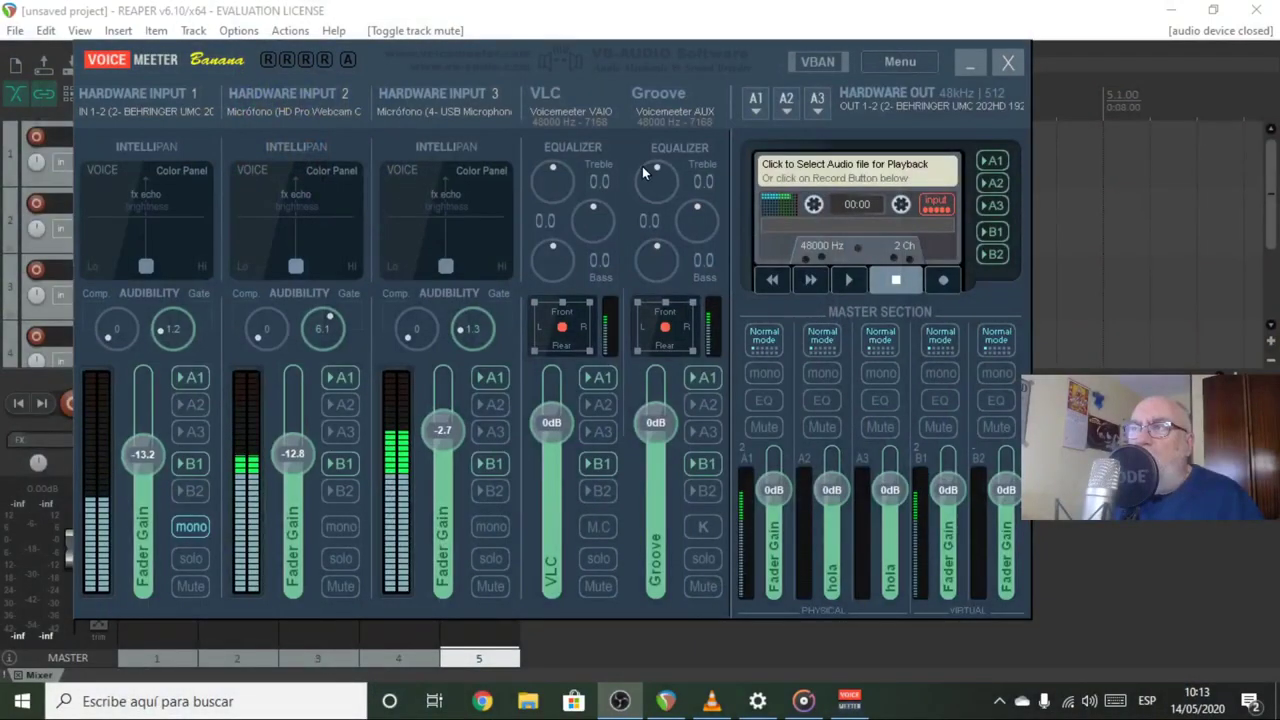
Step: Rename the Voicemeeter AUX virtual input strip from Groove to Skype
left_click(667, 97)
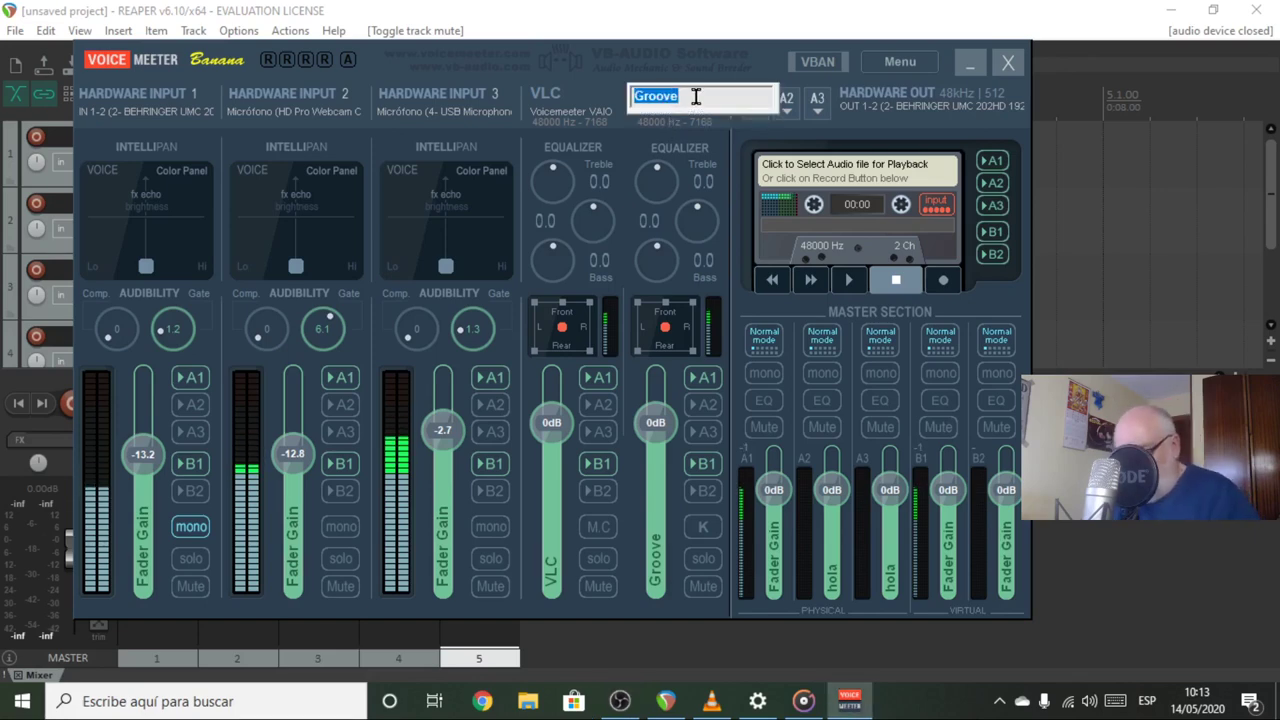
type("Skype")
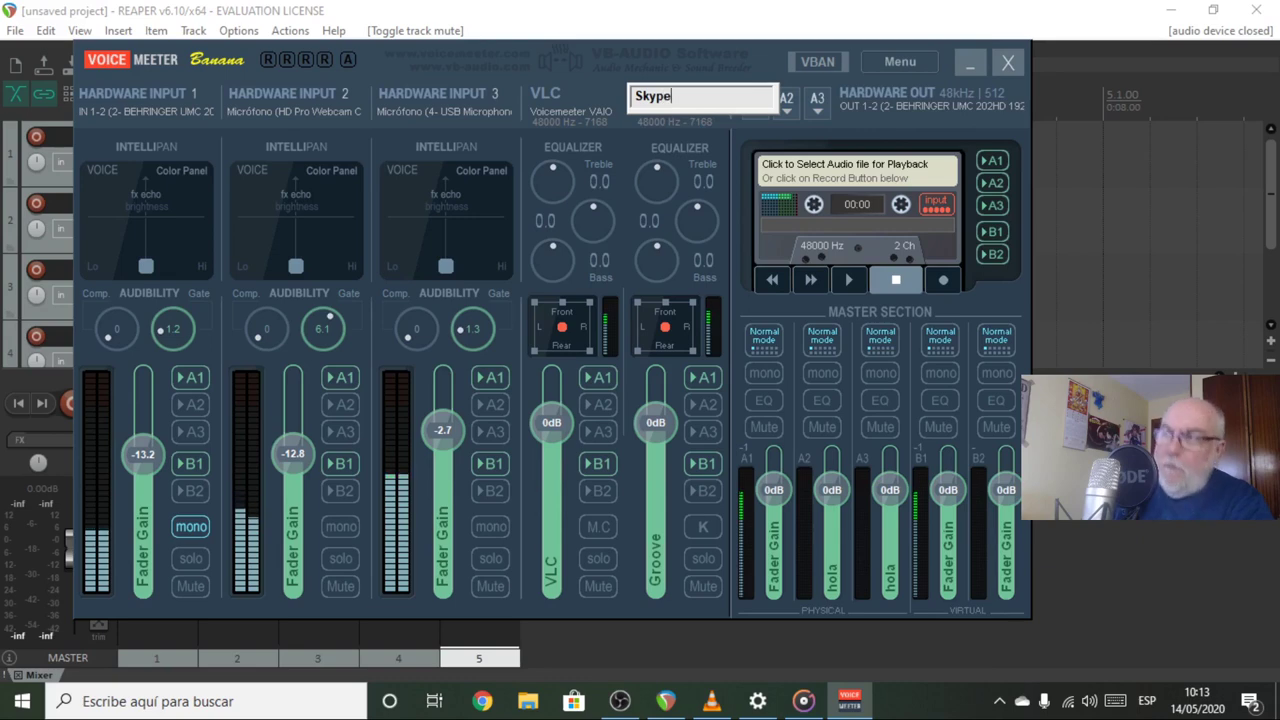
key("Return")
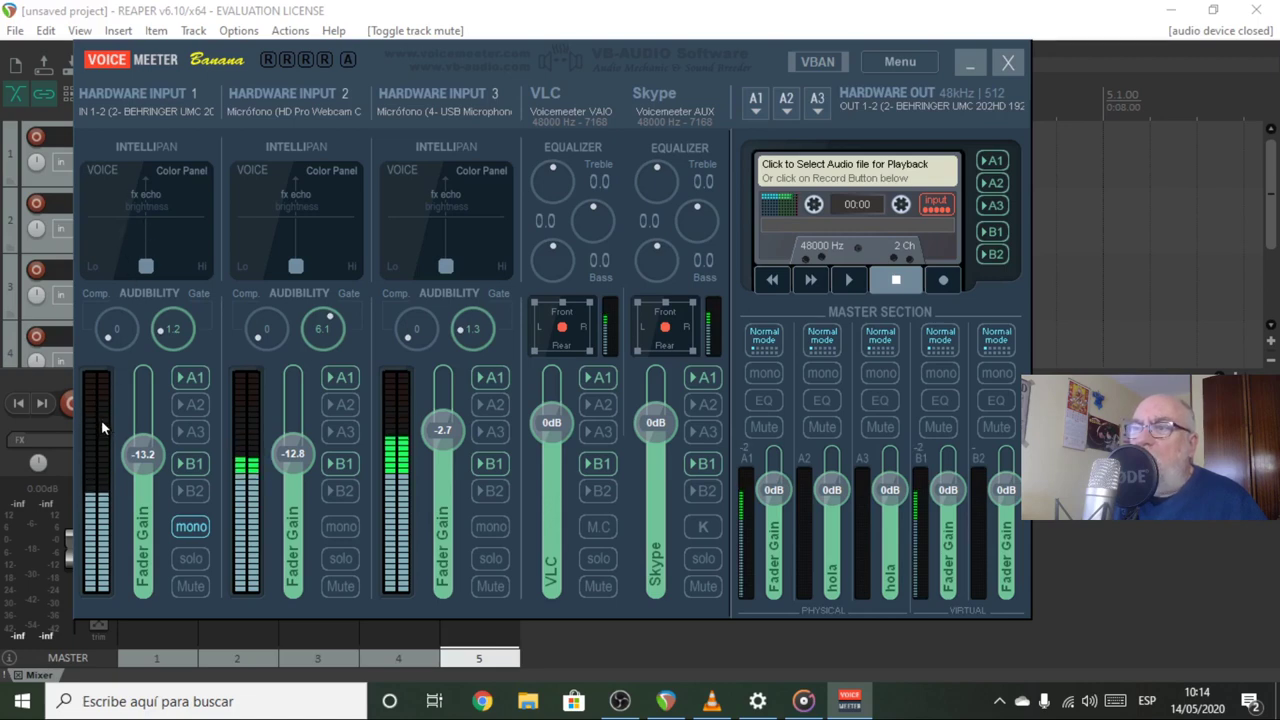
Step: Turn off mono on Hardware Input 1 and set its fader gain to 0 dB
left_click(193, 525)
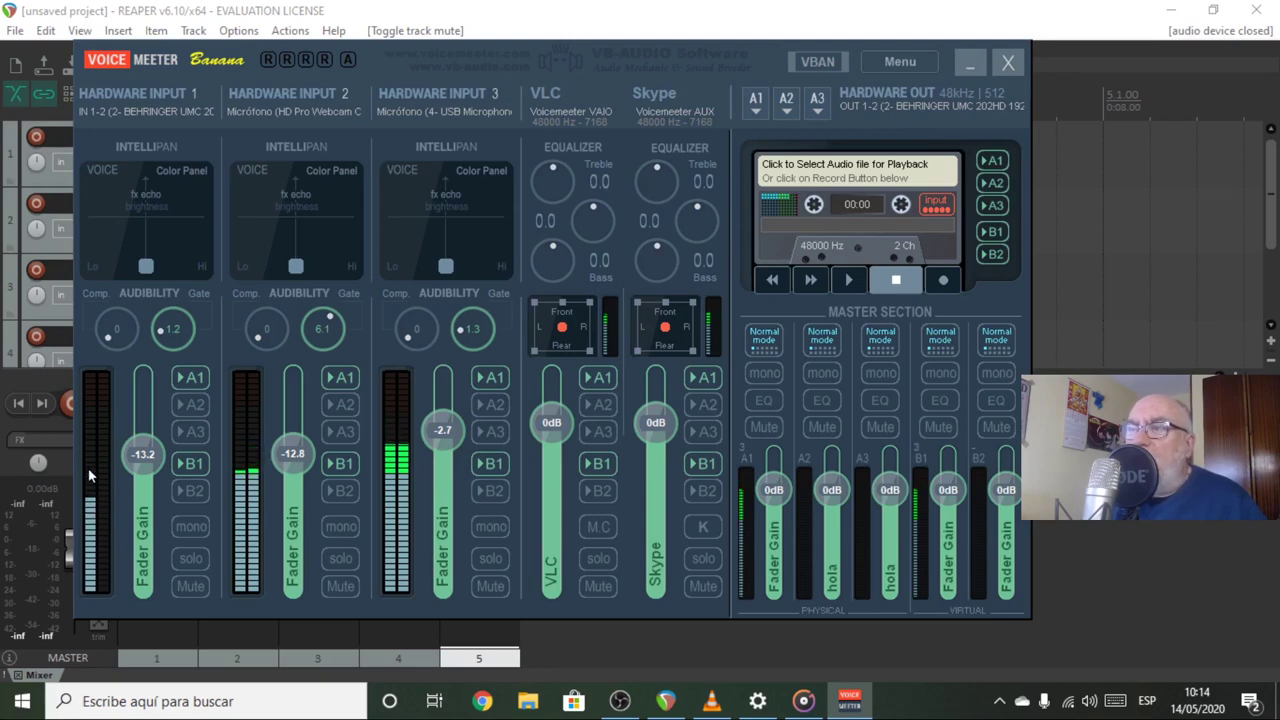
left_click_drag(143, 455, 142, 423)
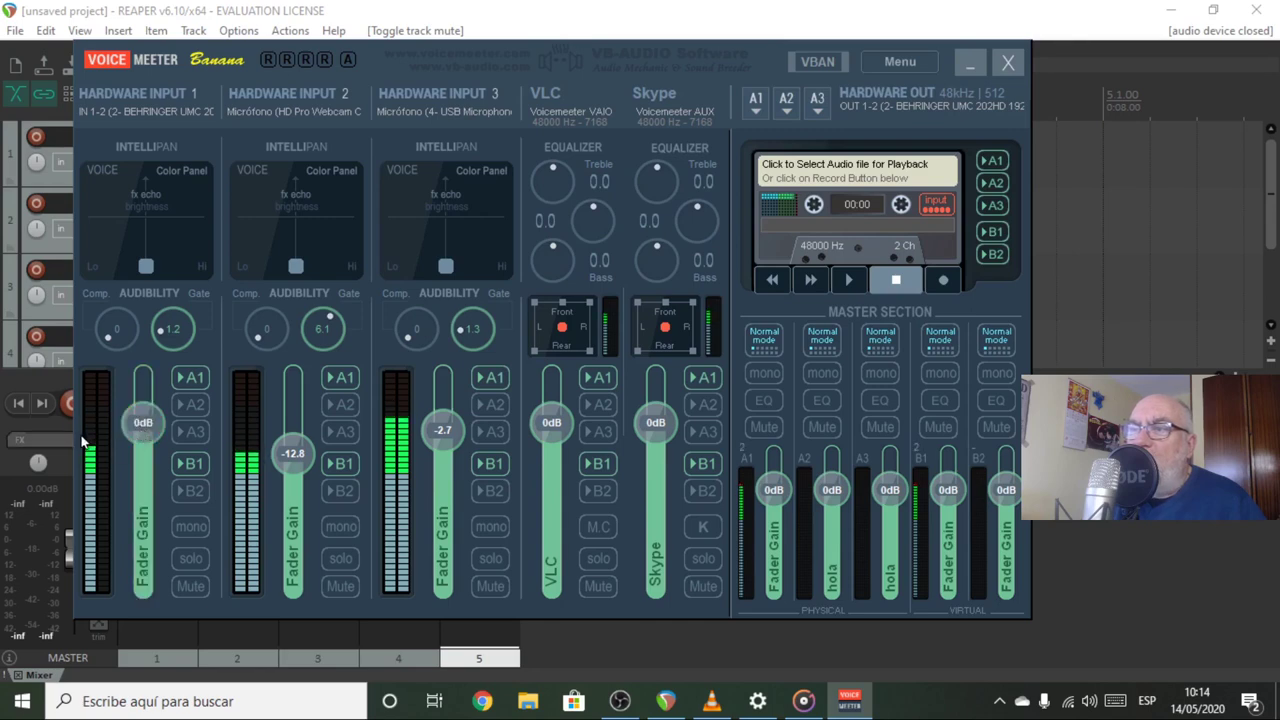